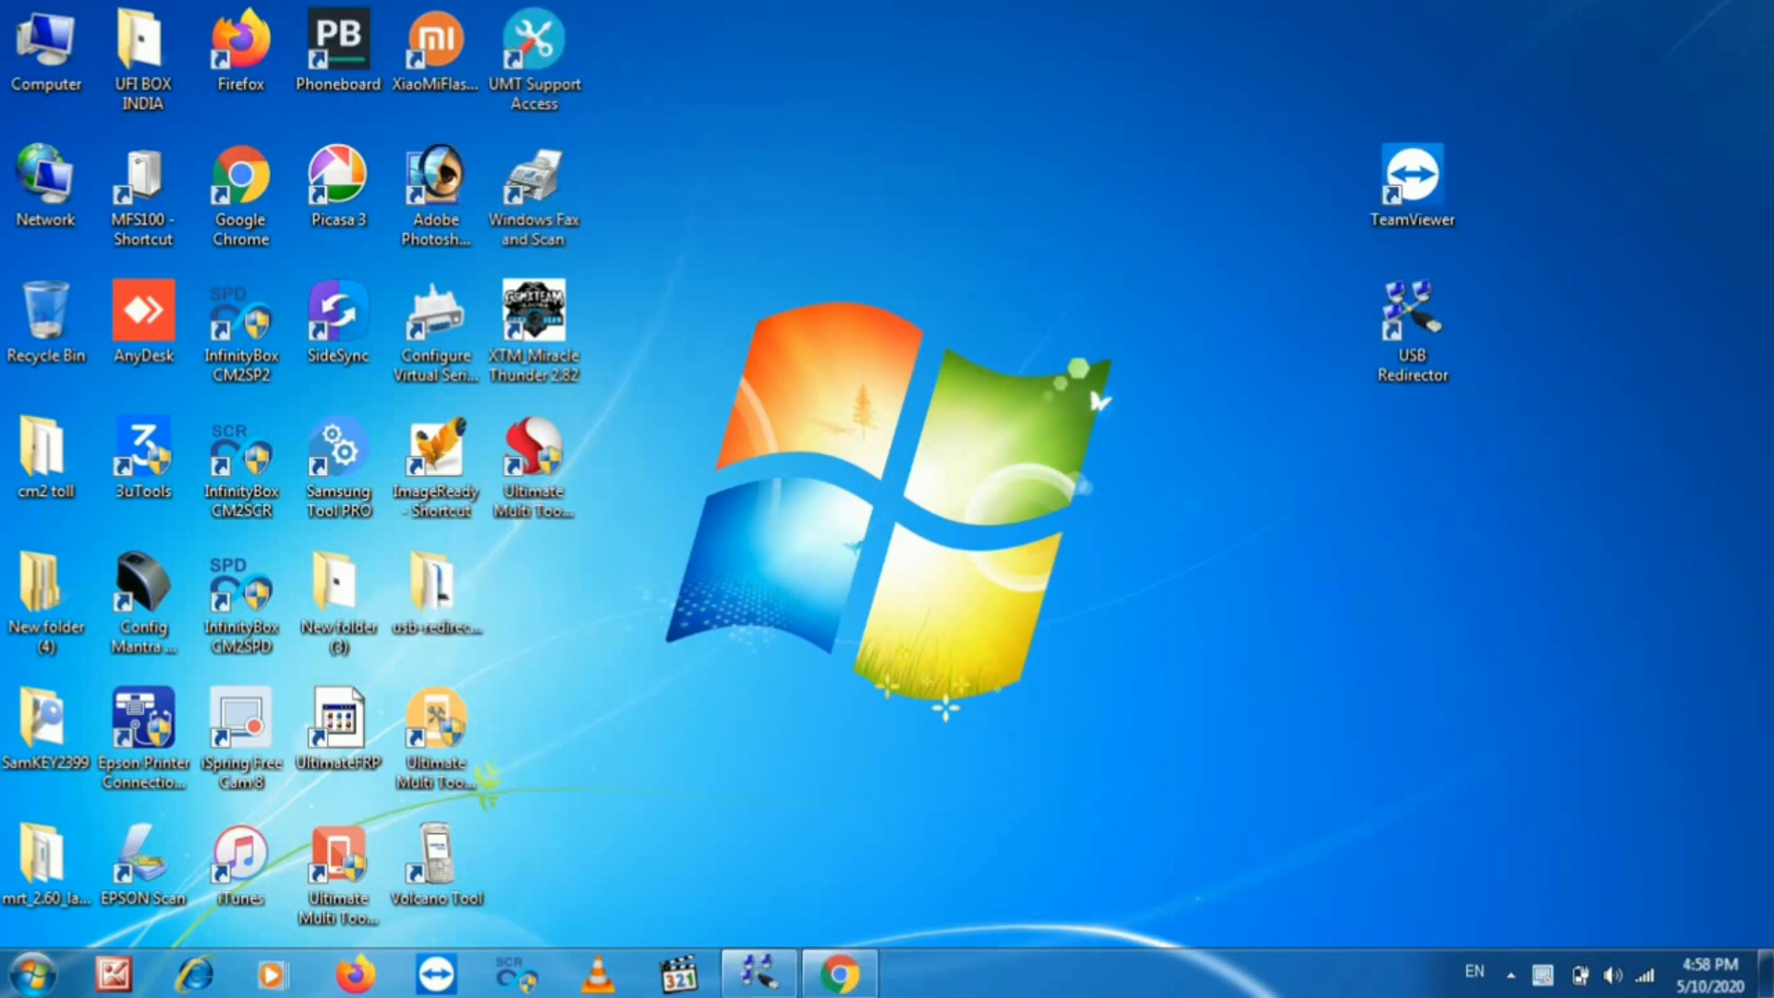
- Refresh the desktop twice, then launch TeamViewer from its desktop shortcut
right_click(1041, 247)
click(1099, 325)
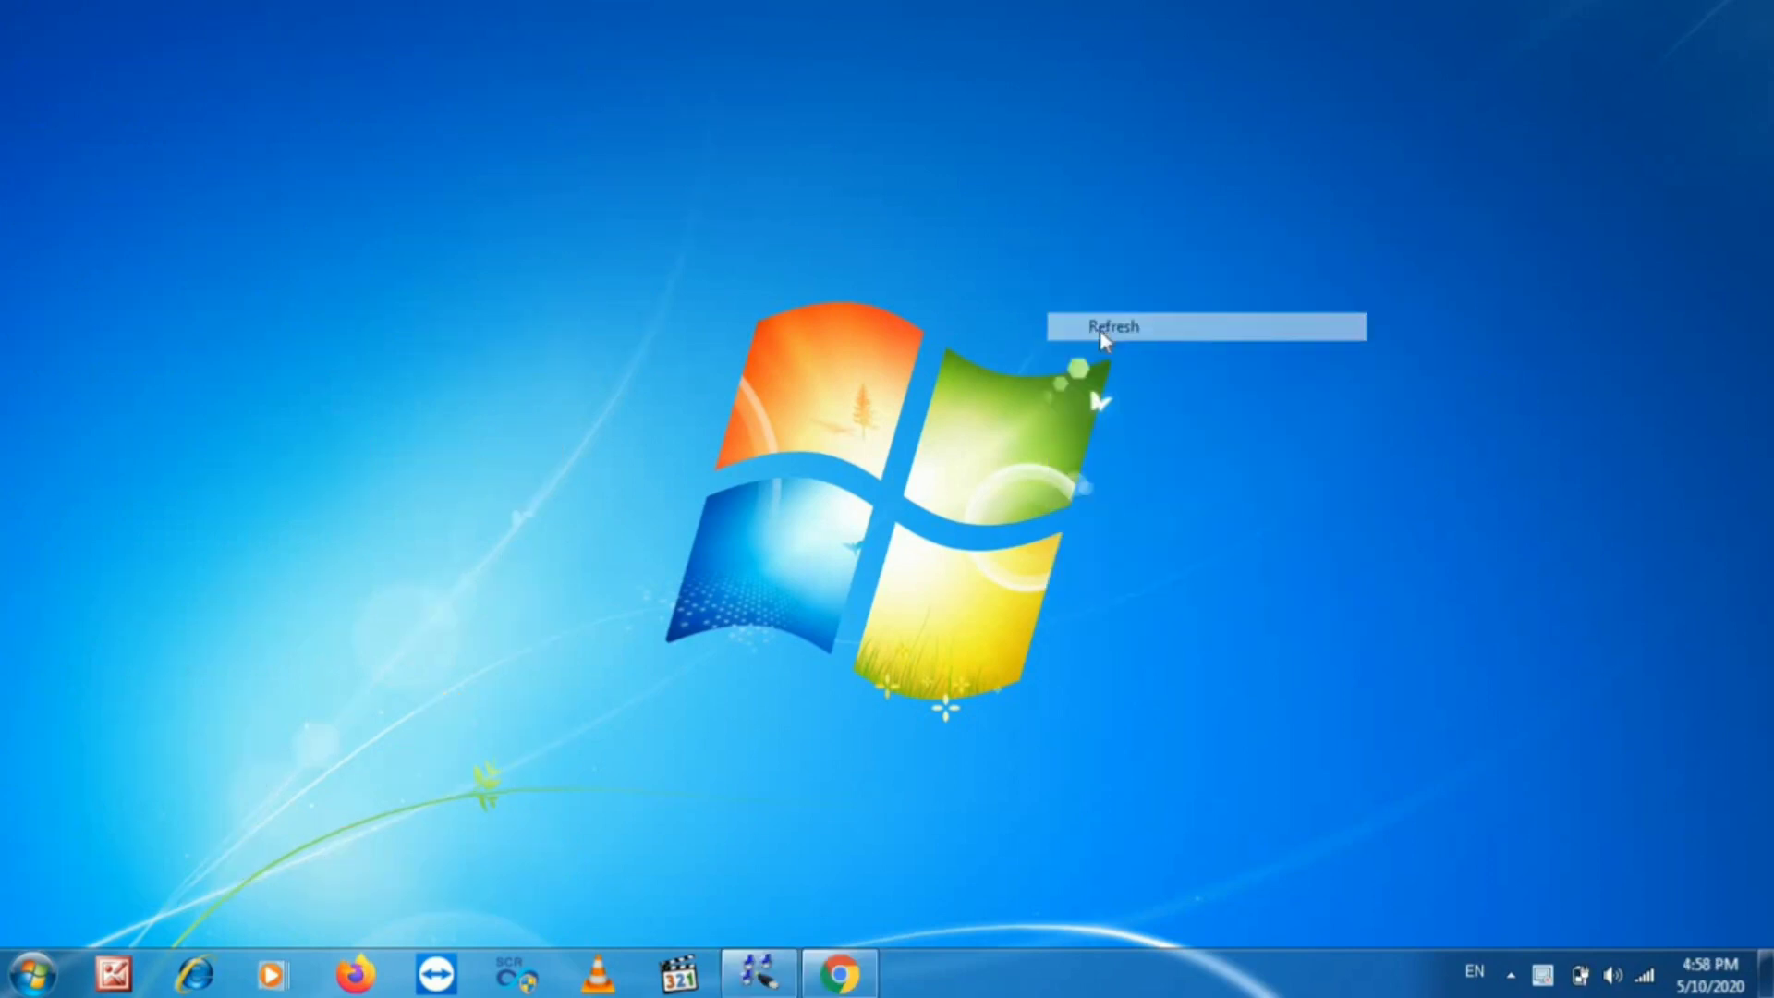
right_click(1137, 321)
click(1180, 397)
right_click(1408, 190)
click(1448, 194)
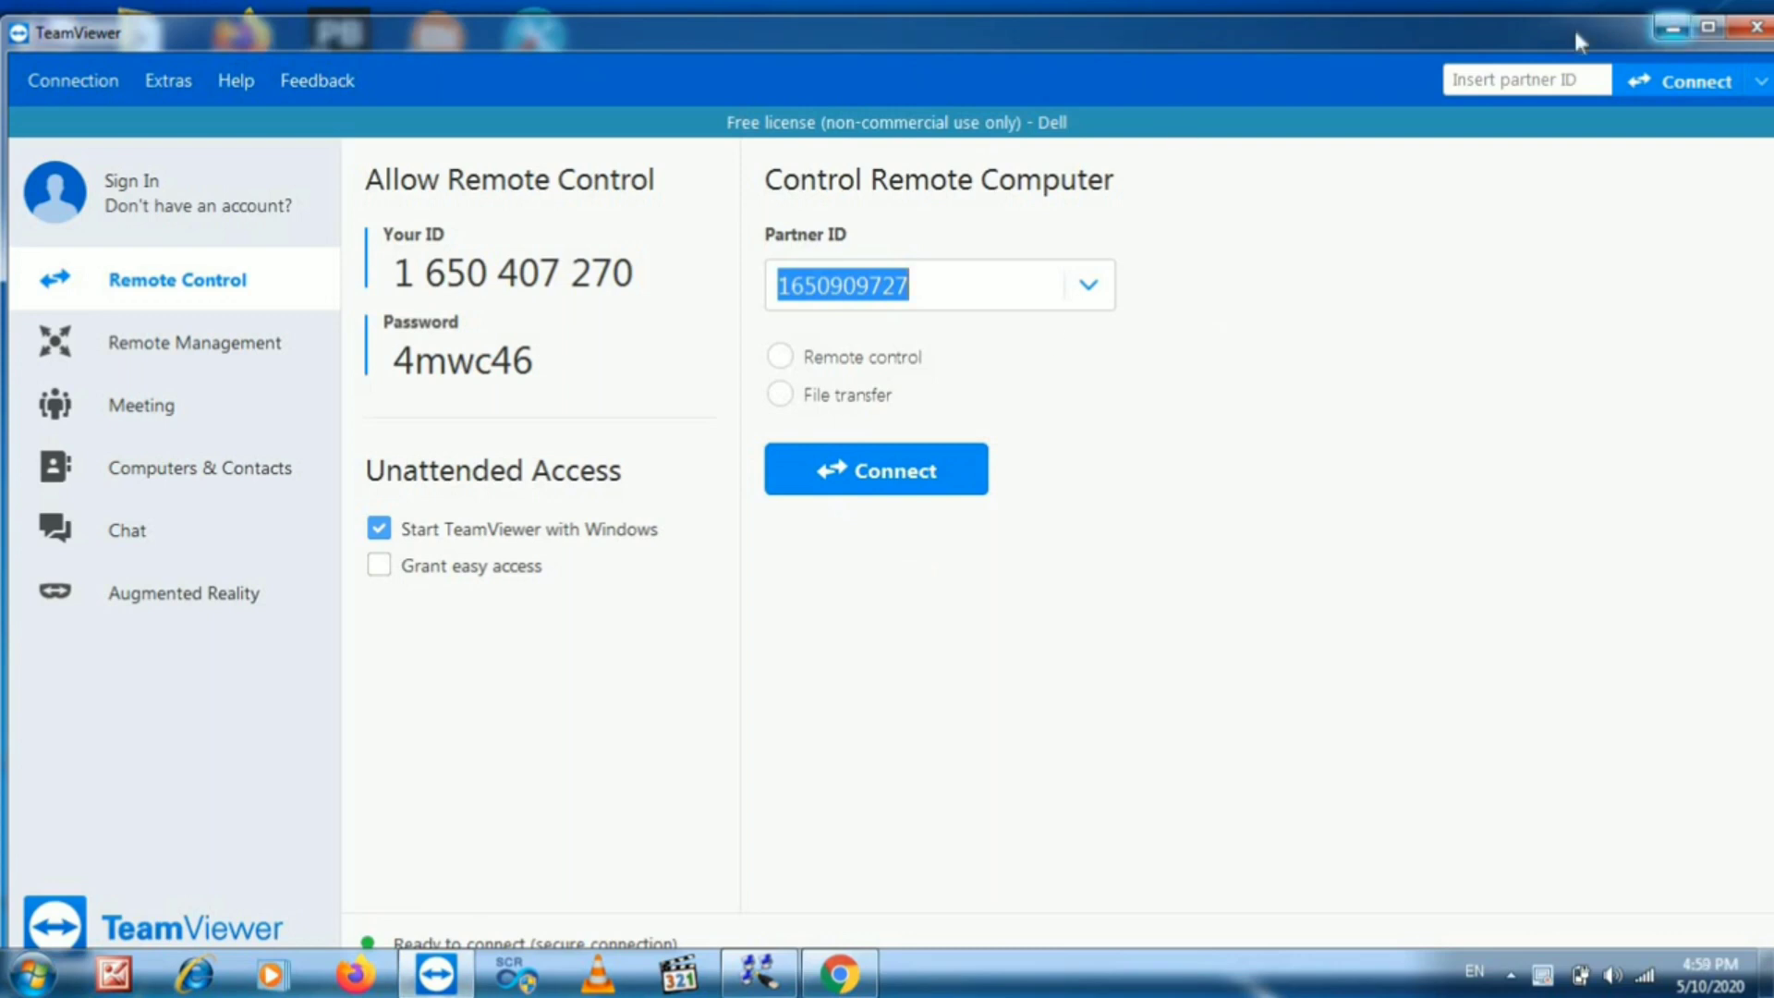
- Maximize TeamViewer, install the VPN driver from Options > Advanced, and close Options
double_click(1429, 26)
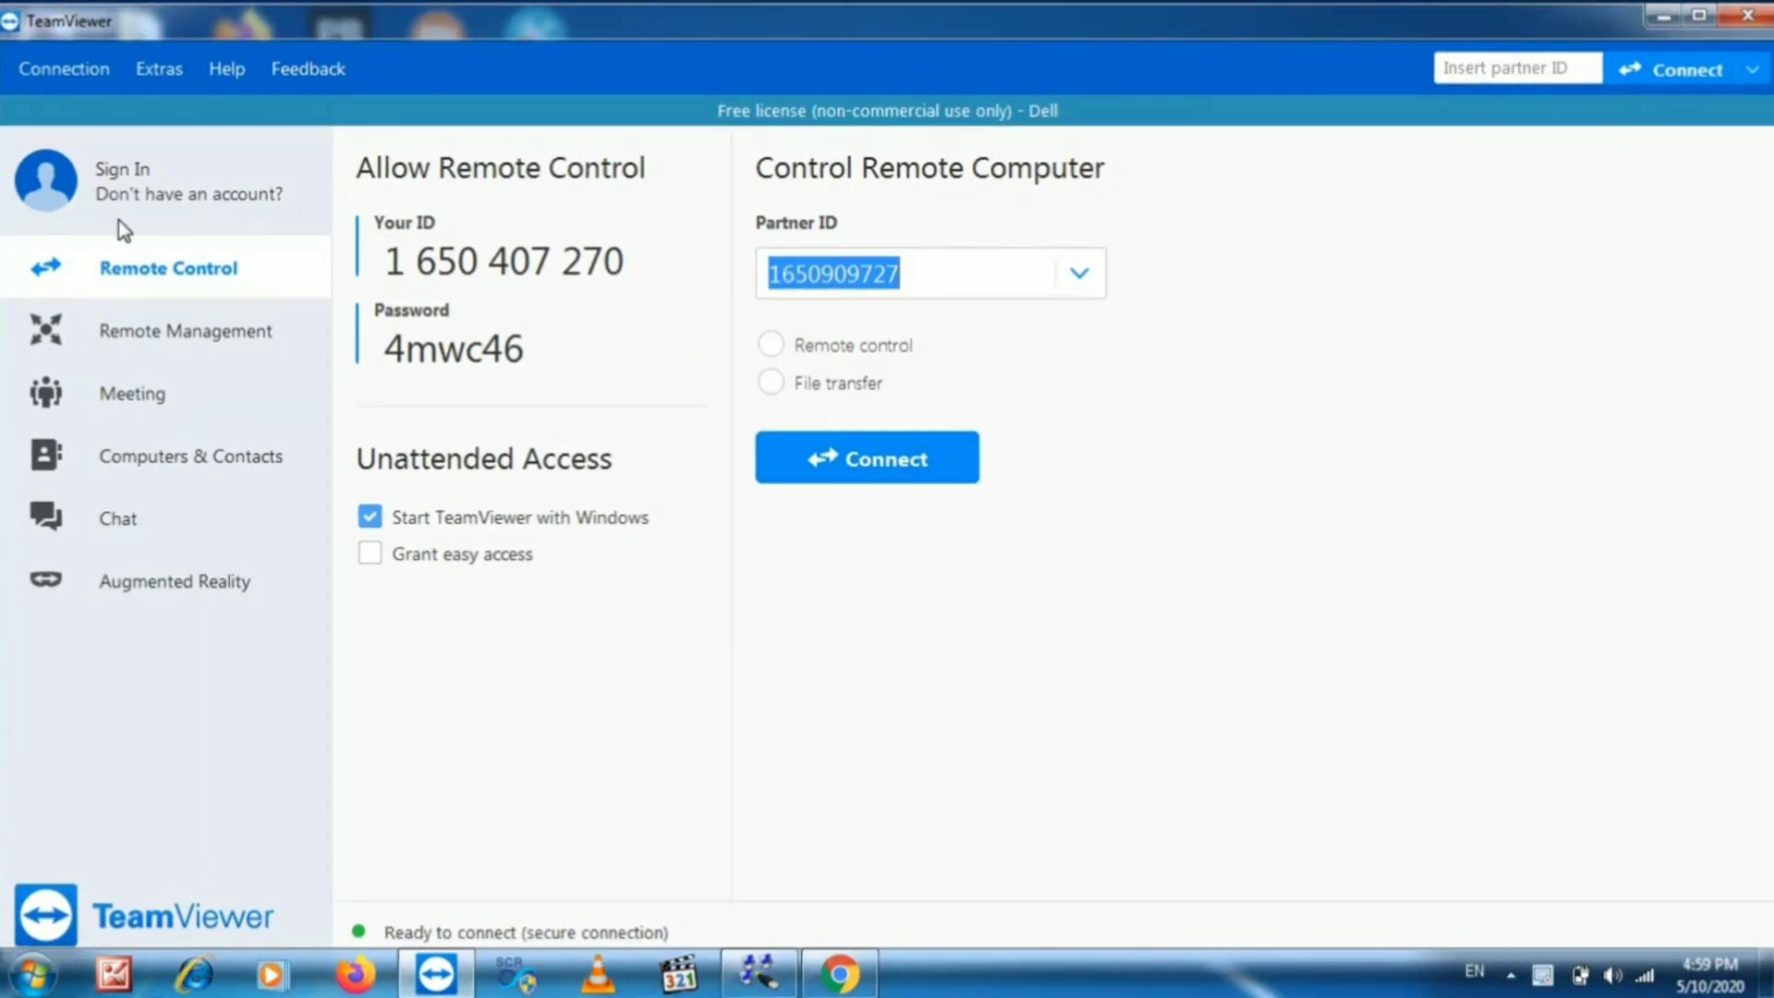
click(159, 68)
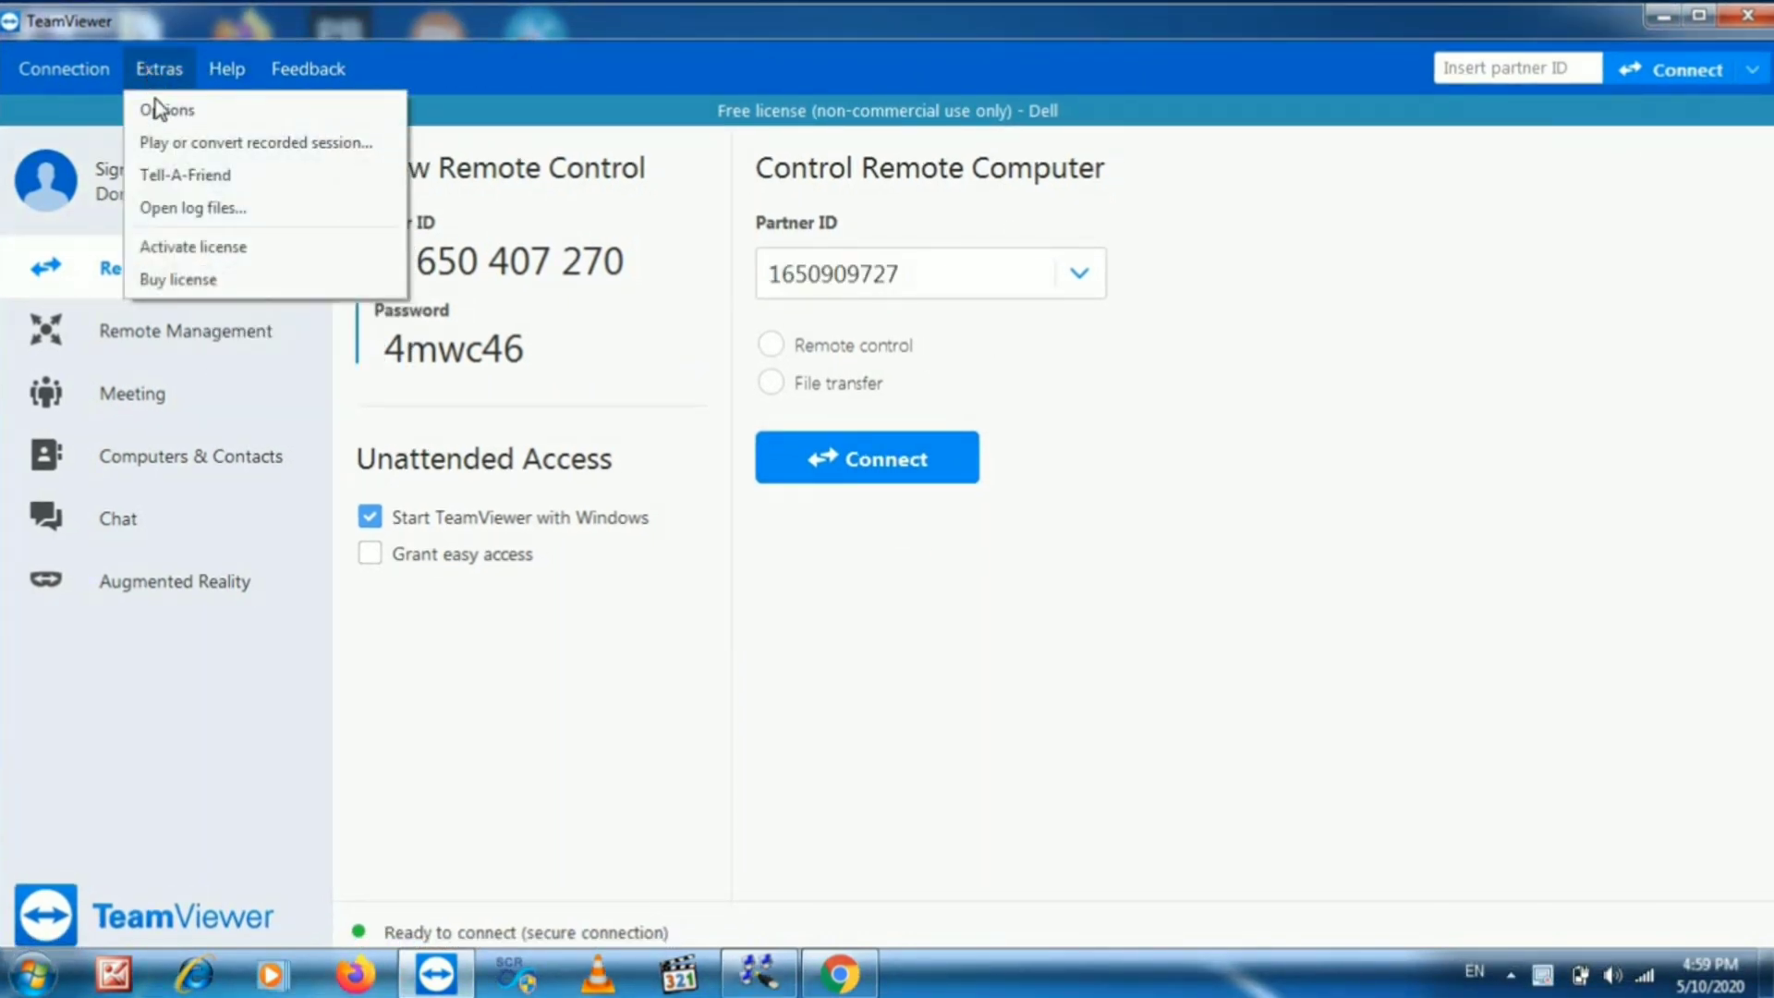
click(157, 107)
click(534, 560)
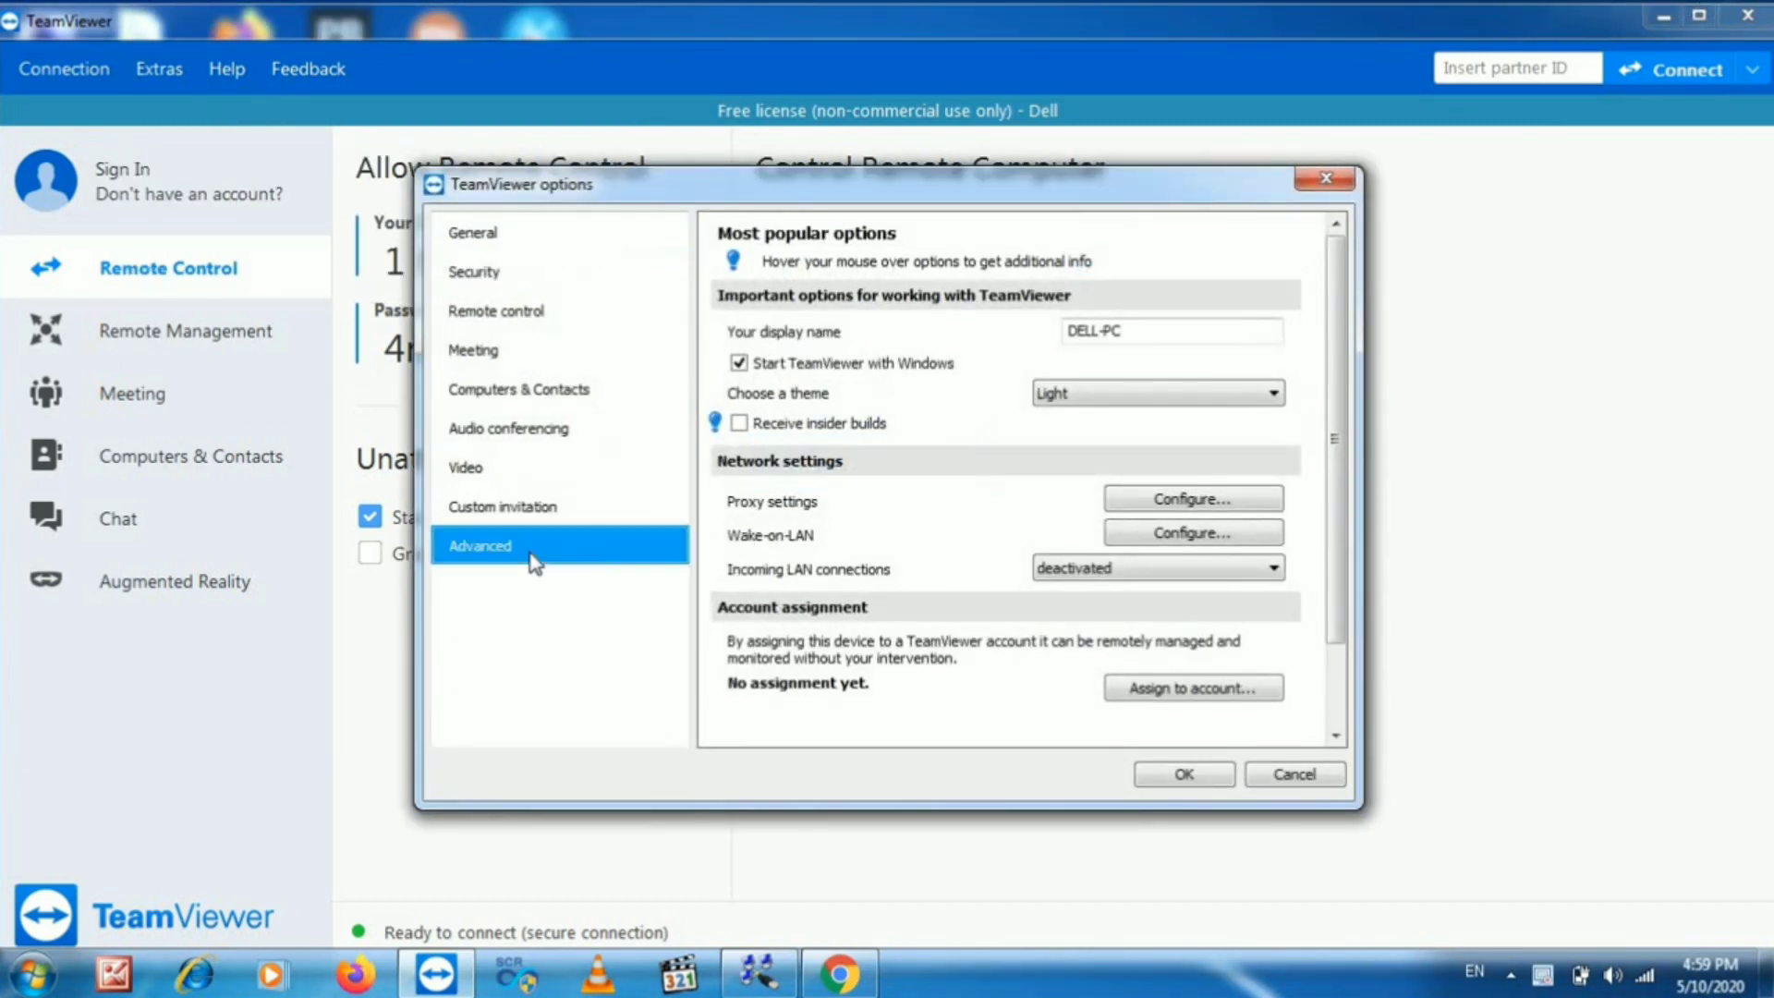
click(891, 441)
scroll(1346, 523, down, 5)
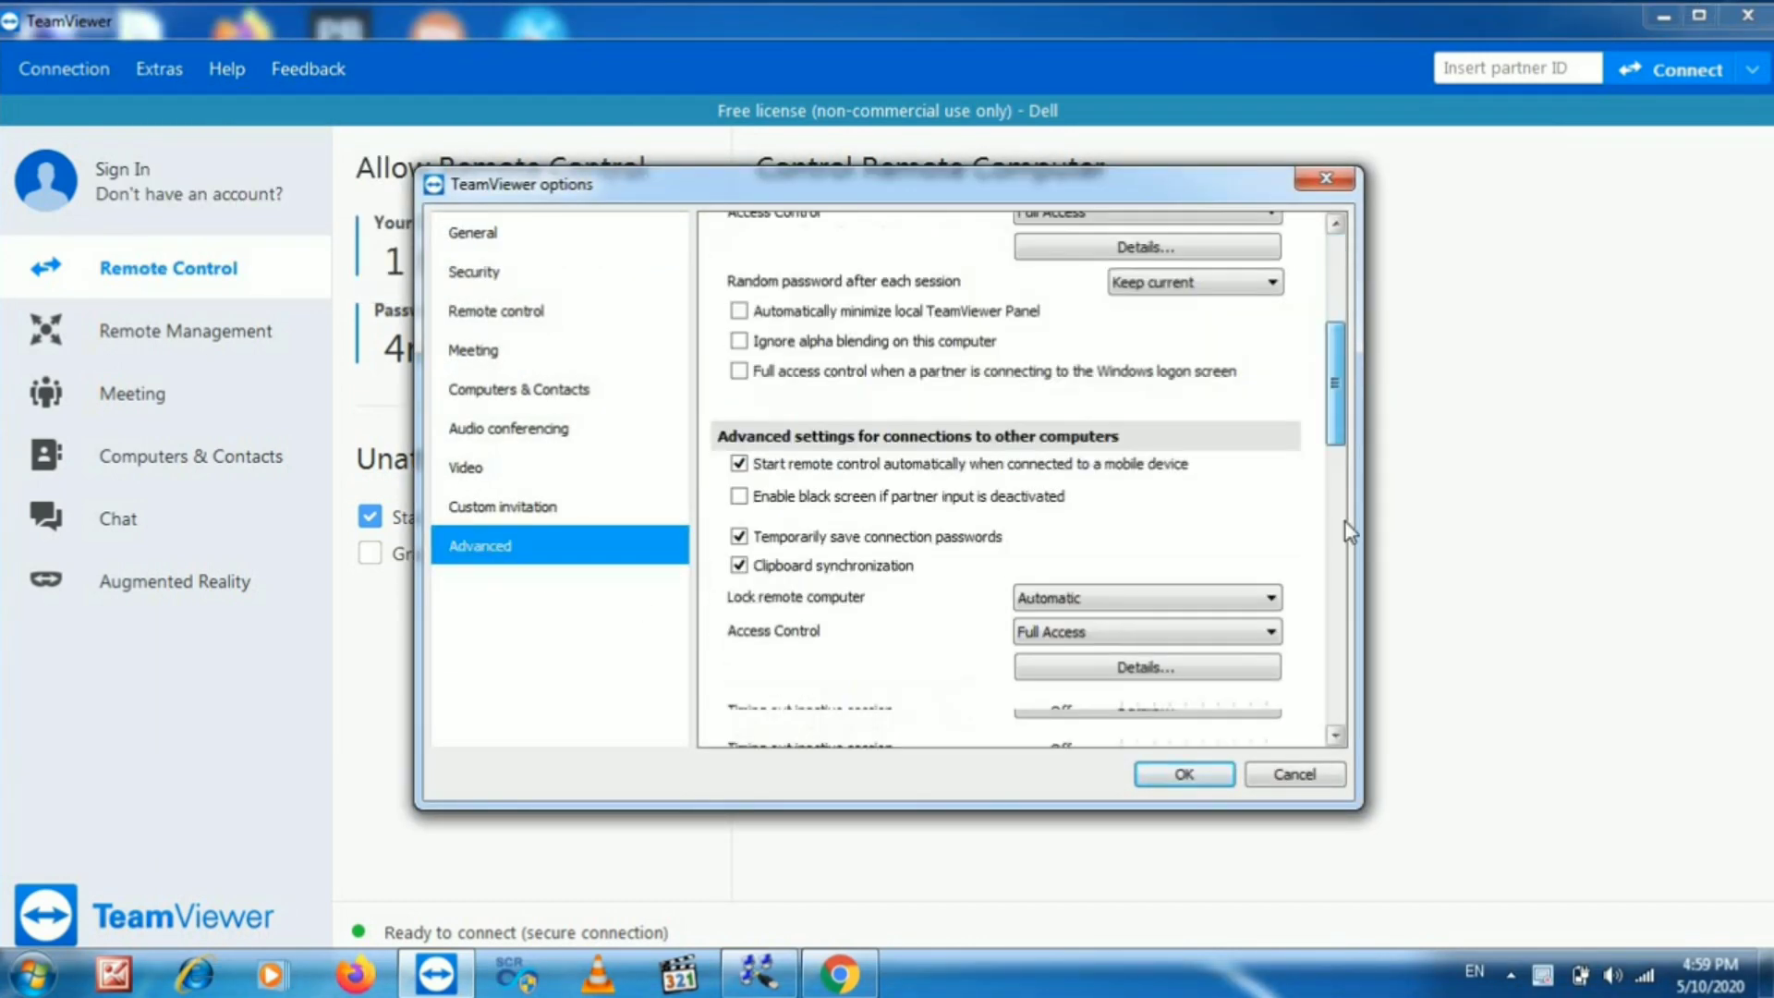
scroll(1346, 523, down, 8)
scroll(1351, 584, up, 4)
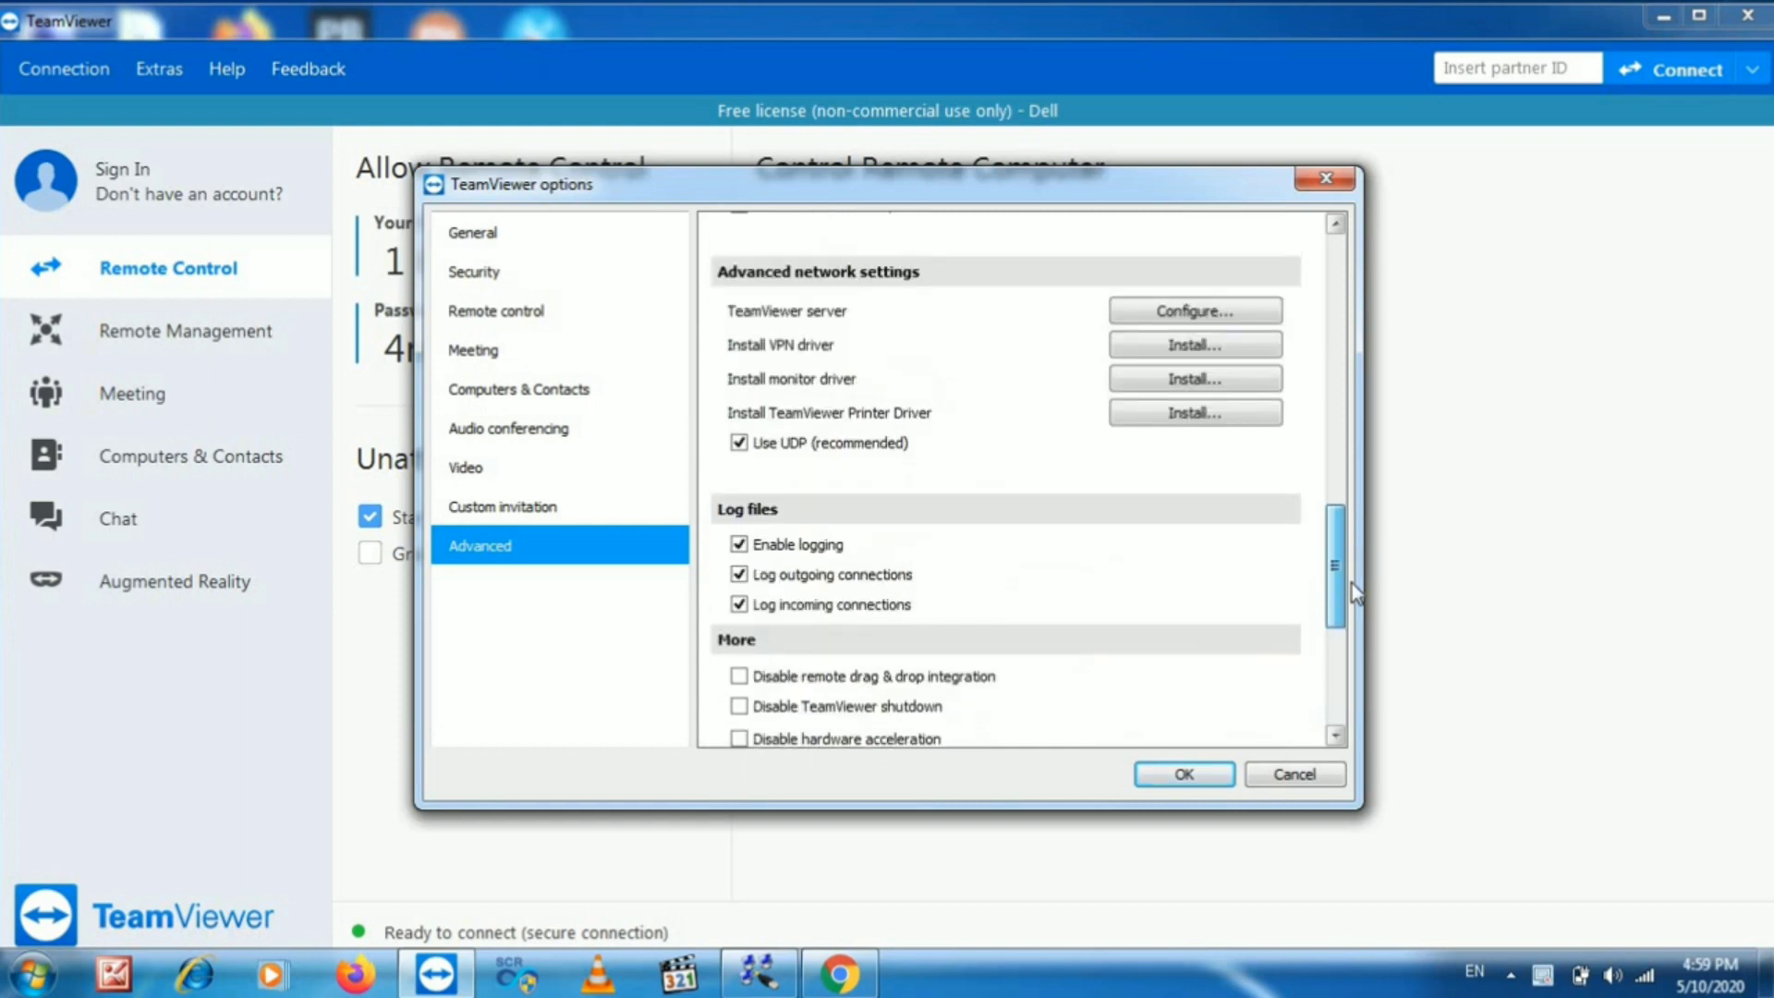
scroll(1351, 584, up, 1)
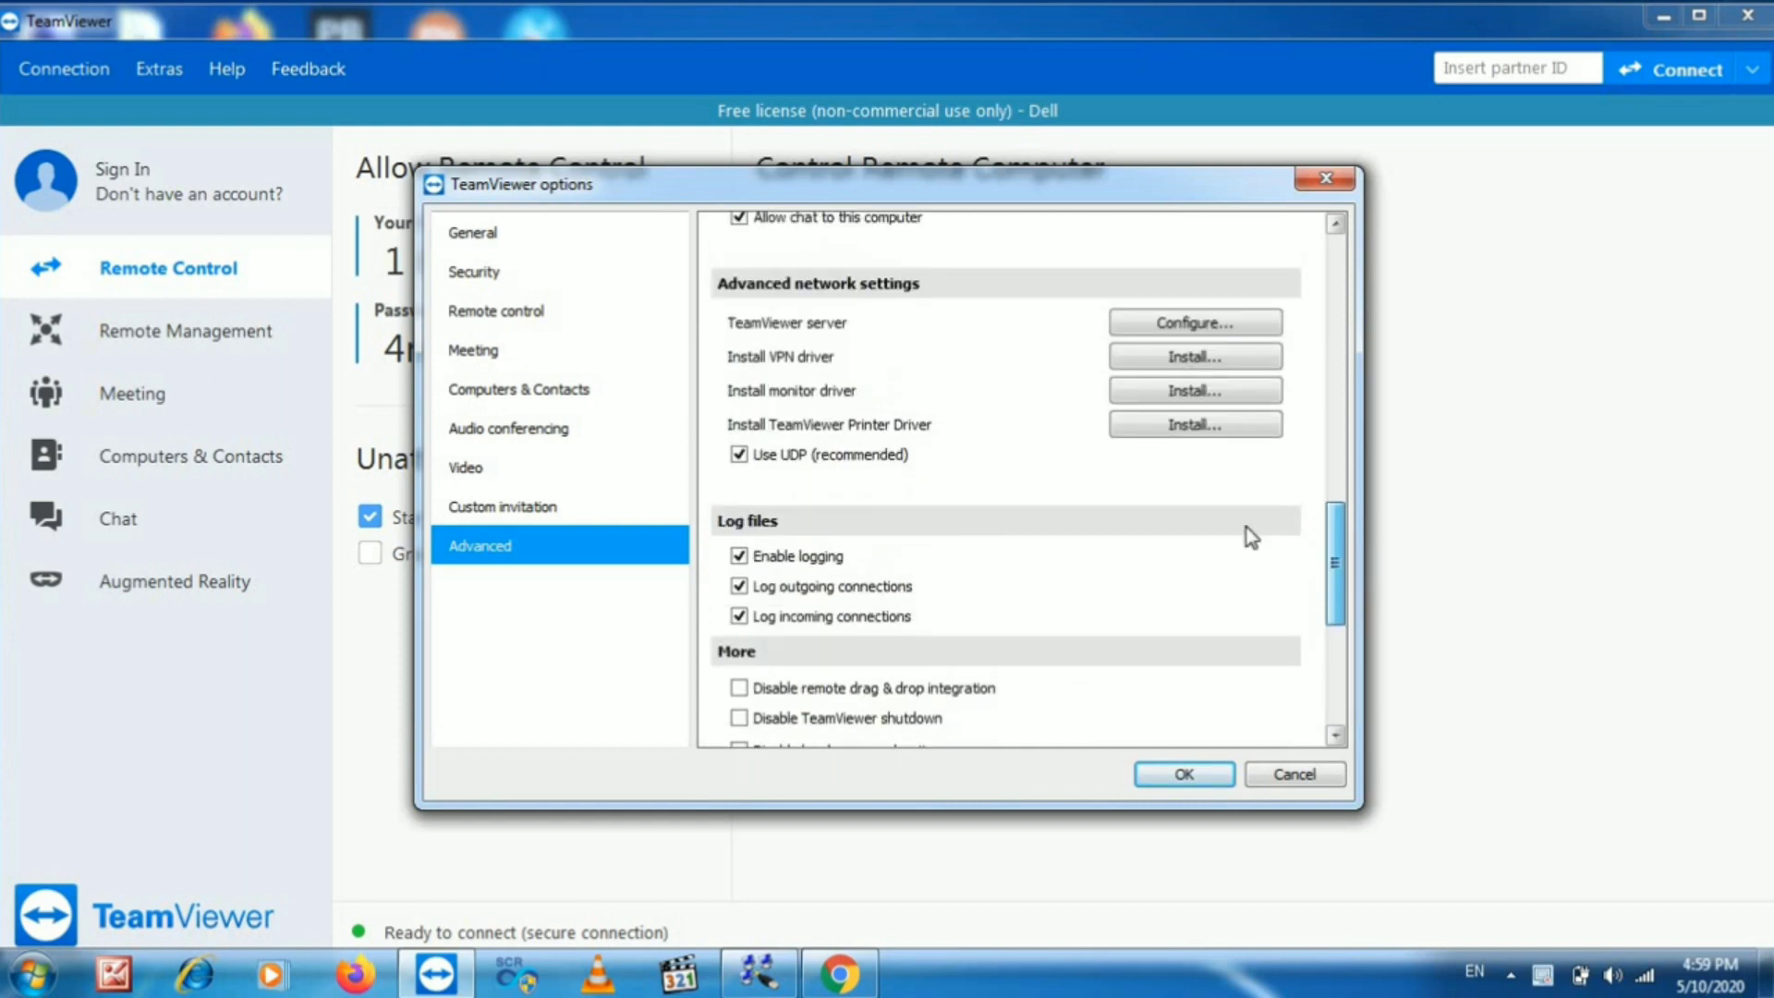
click(1201, 359)
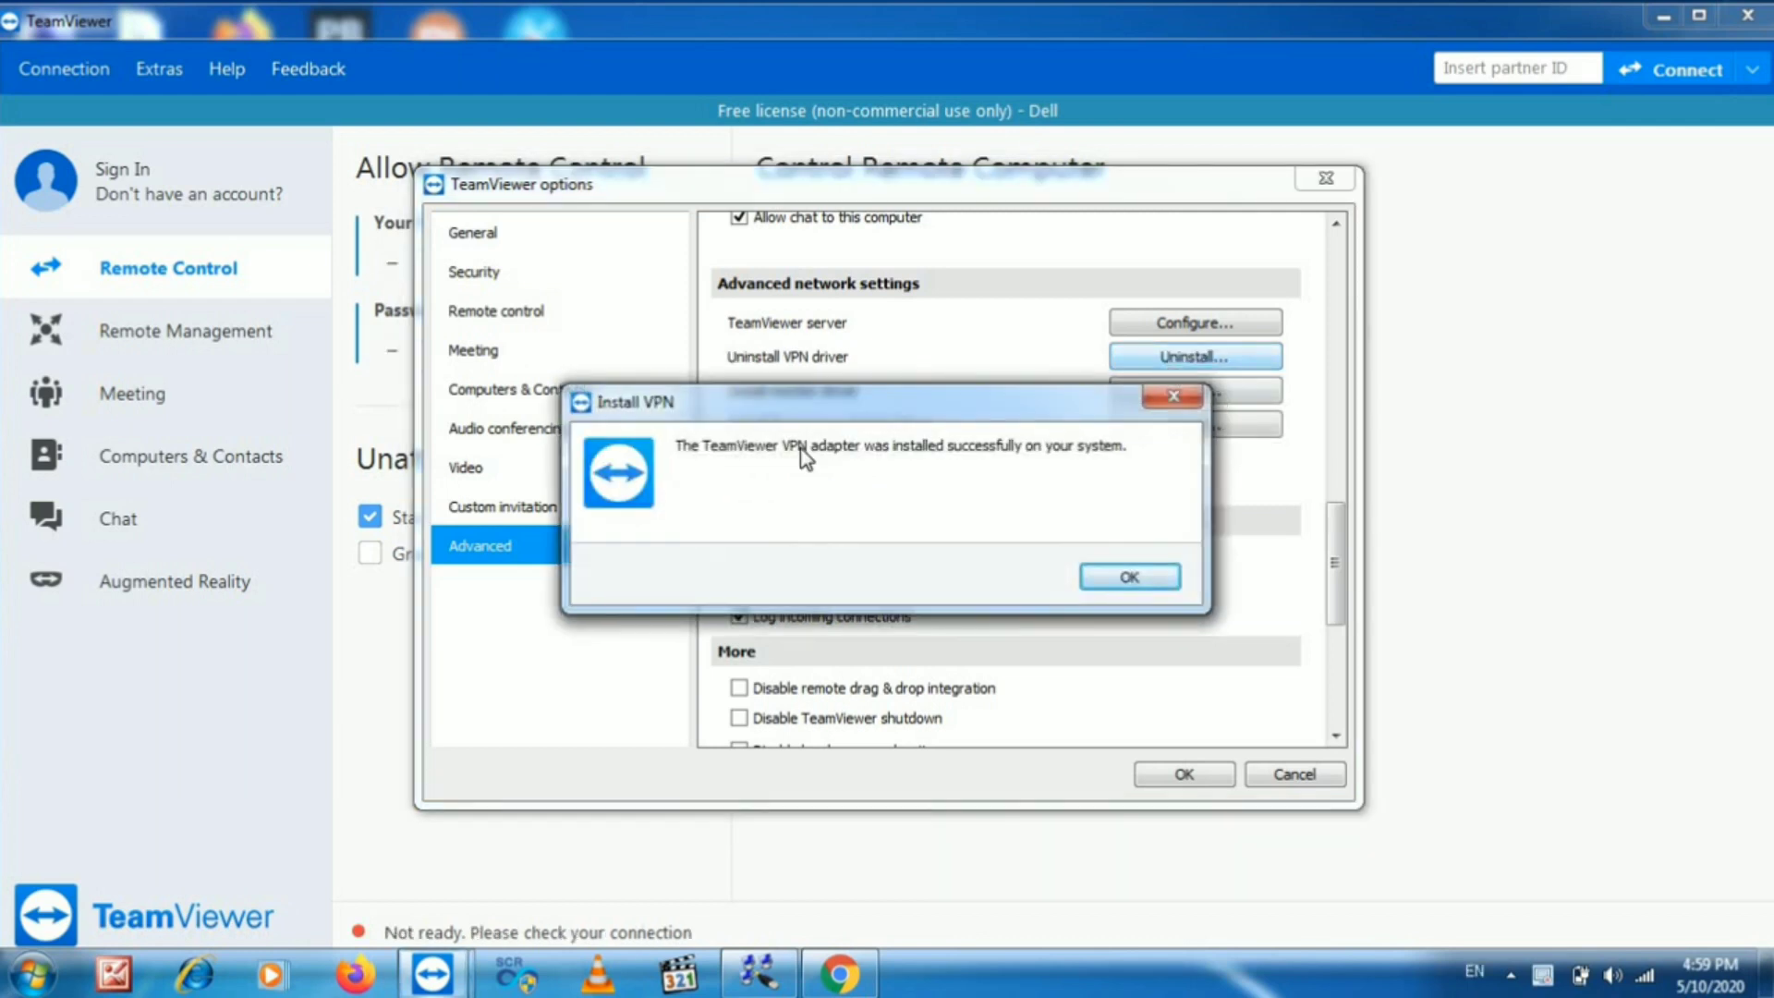
click(1129, 577)
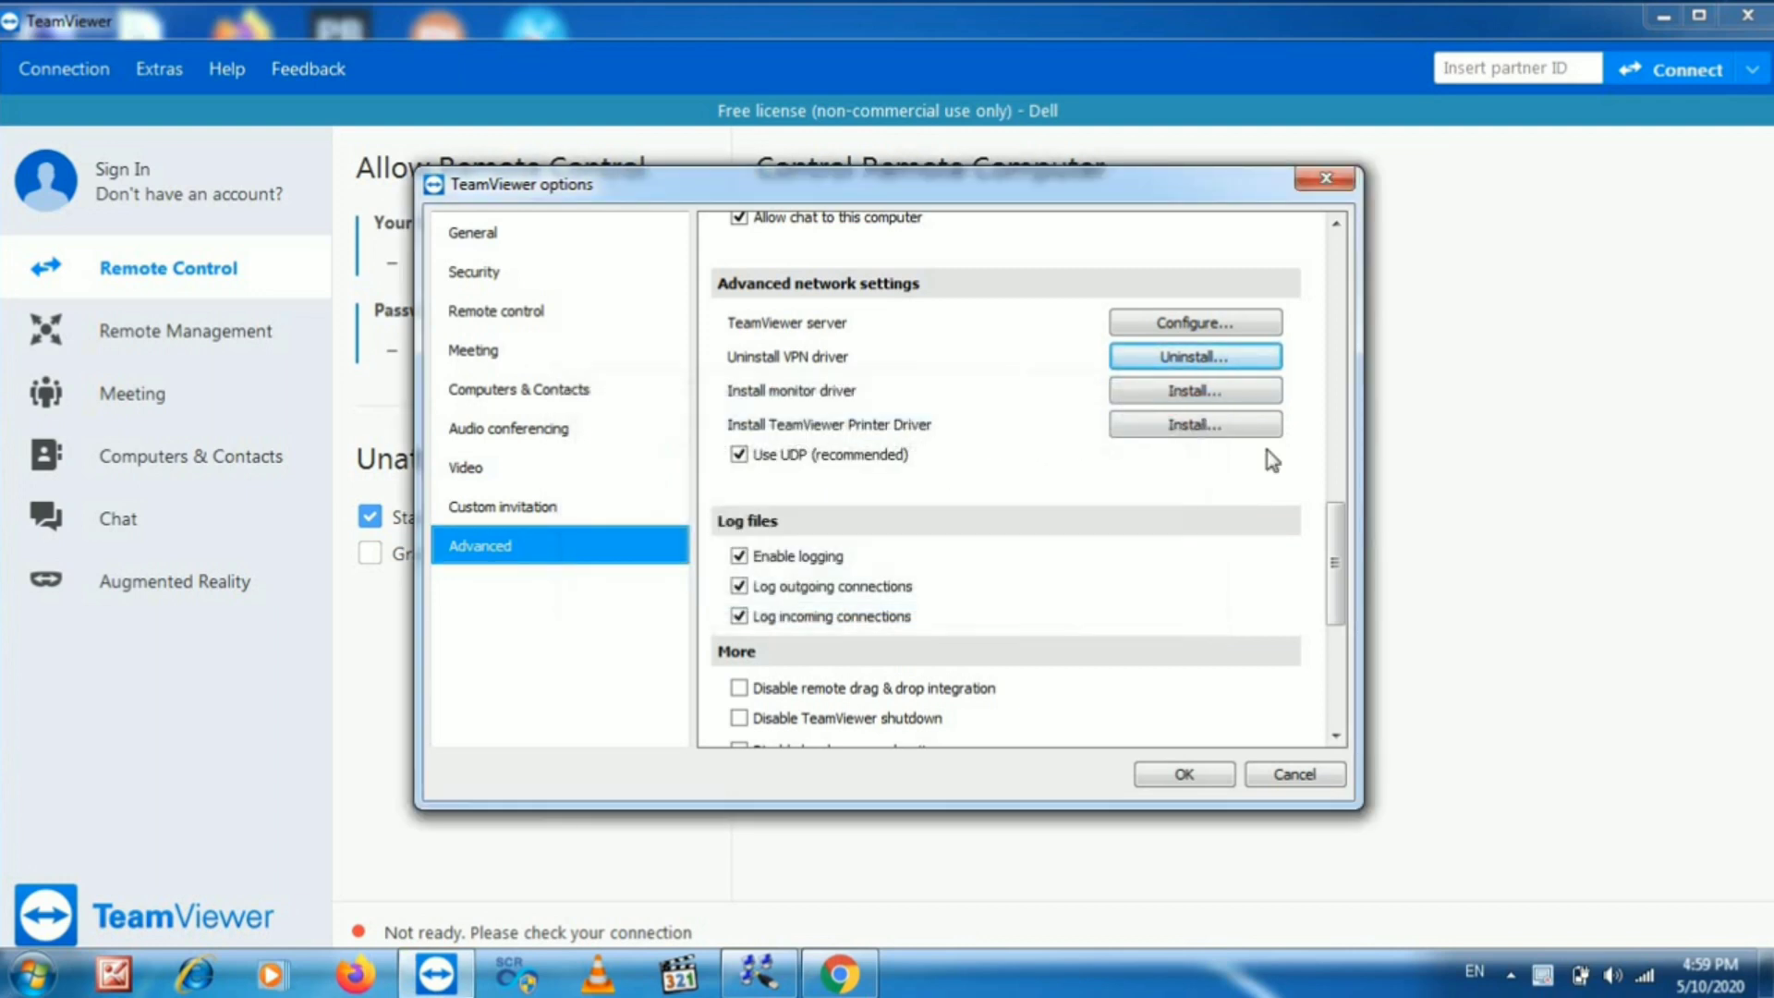
click(1326, 178)
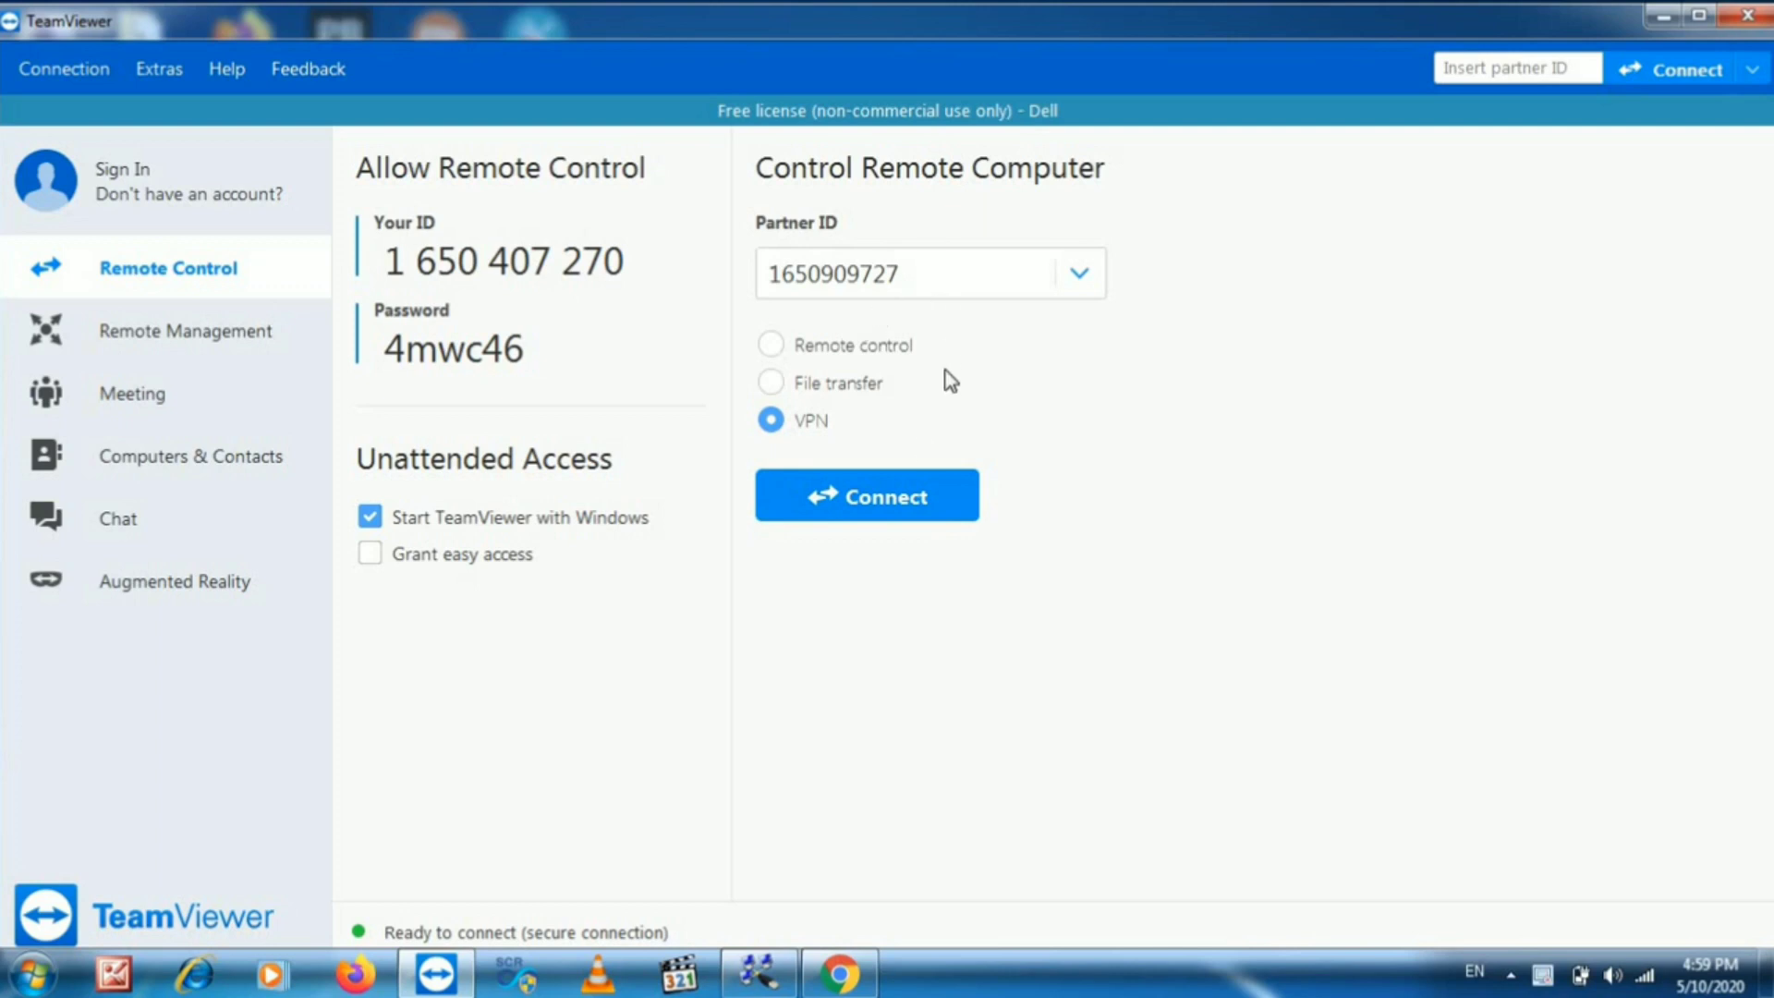
- View the partner's ID-and-password photo in WhatsApp Web, then return to TeamViewer's Partner ID field
click(838, 972)
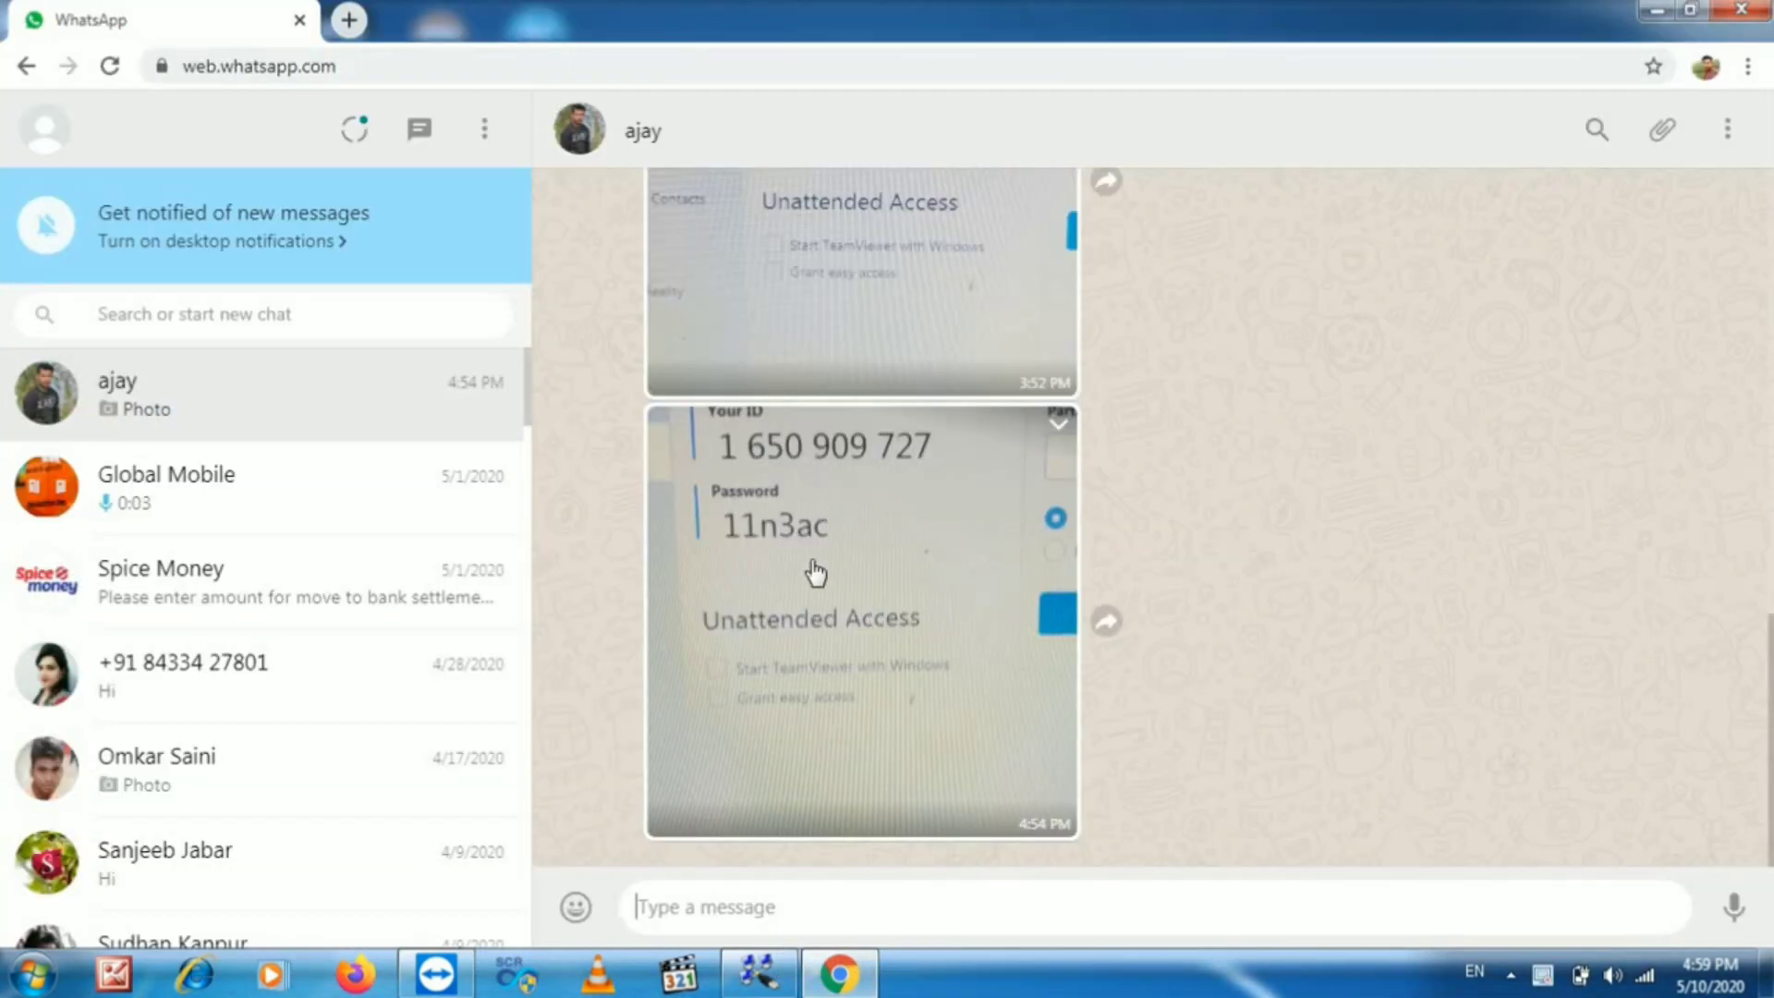
click(836, 555)
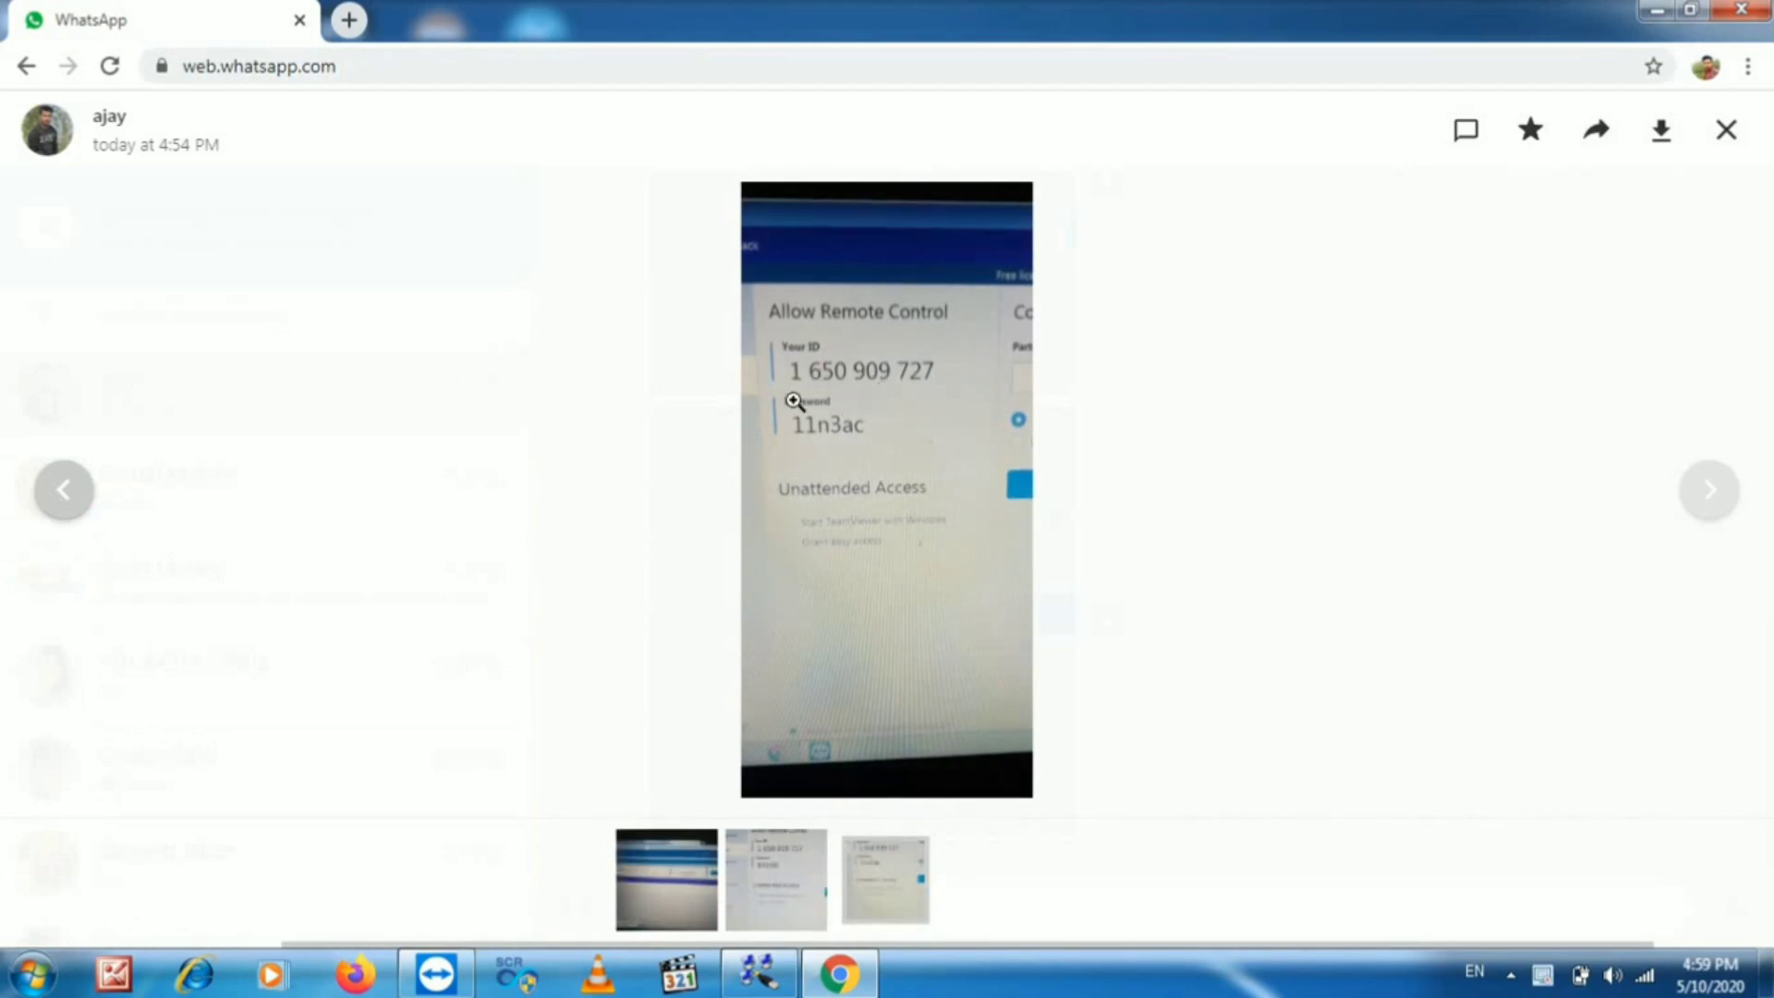
click(1657, 11)
click(934, 281)
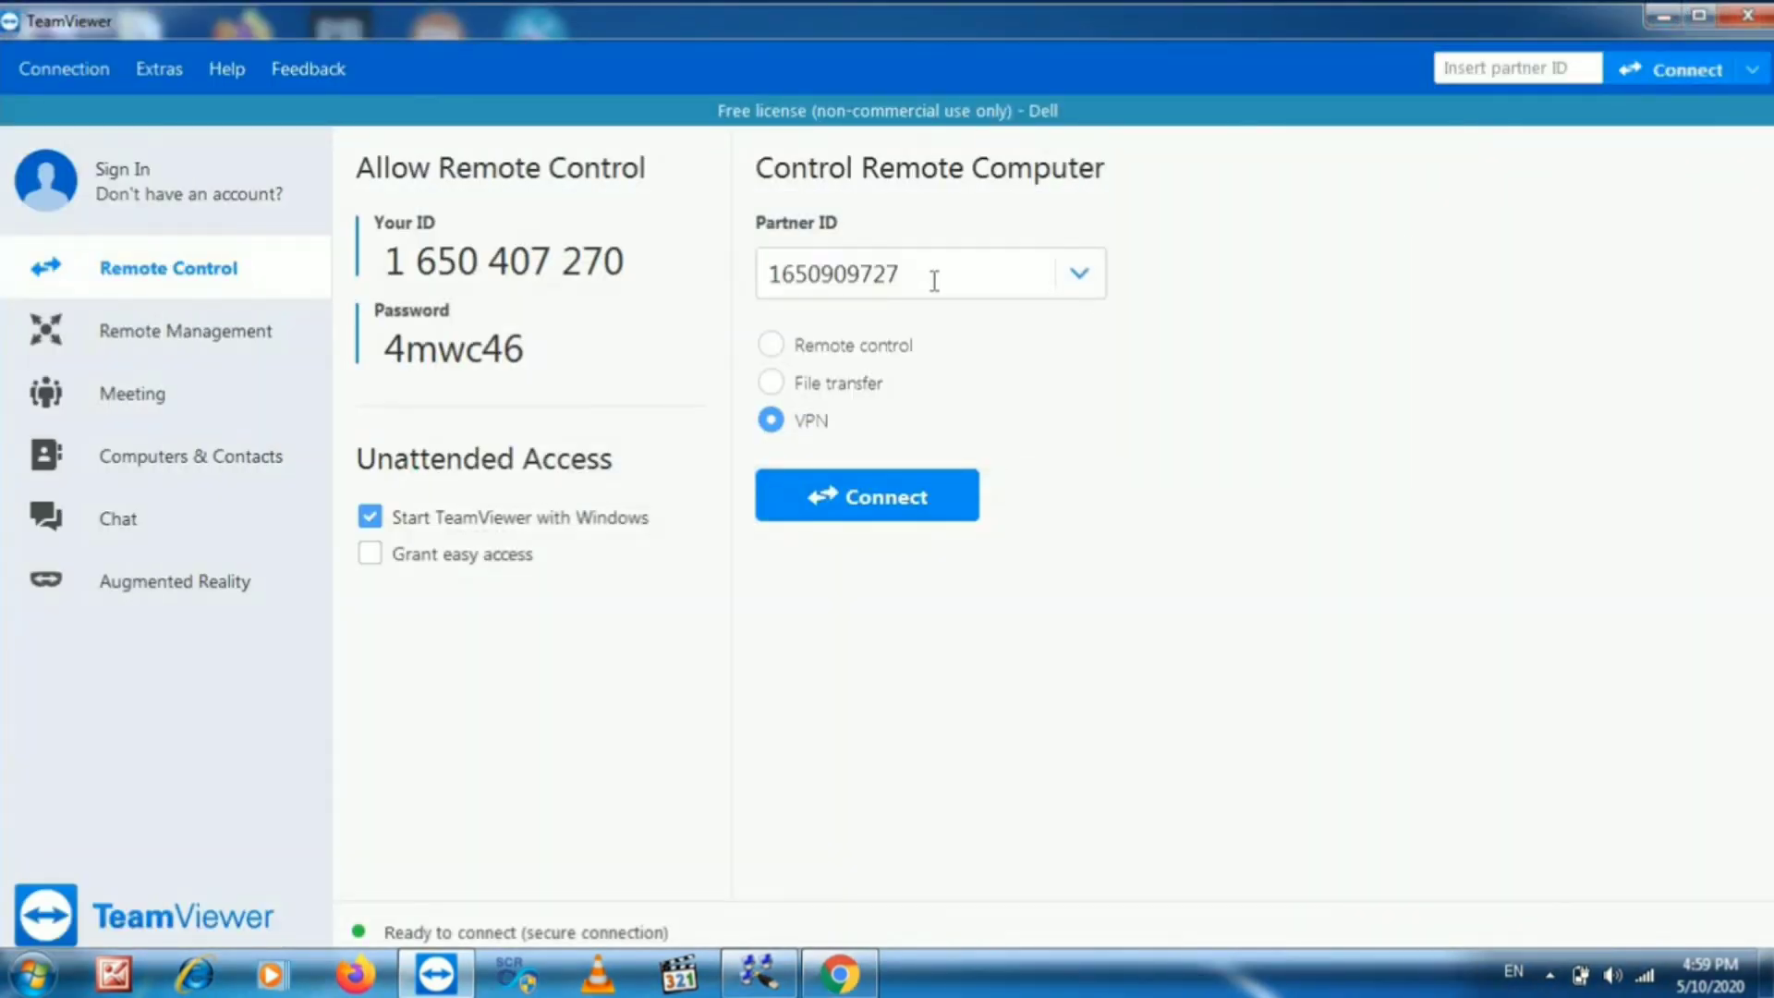
- Connect to the partner's ID in Remote control mode, log on with their password, and show the session
key(BackSpace)
key(BackSpace)
key(BackSpace)
key(BackSpace)
key(BackSpace)
key(BackSpace)
key(BackSpace)
key(BackSpace)
key(BackSpace)
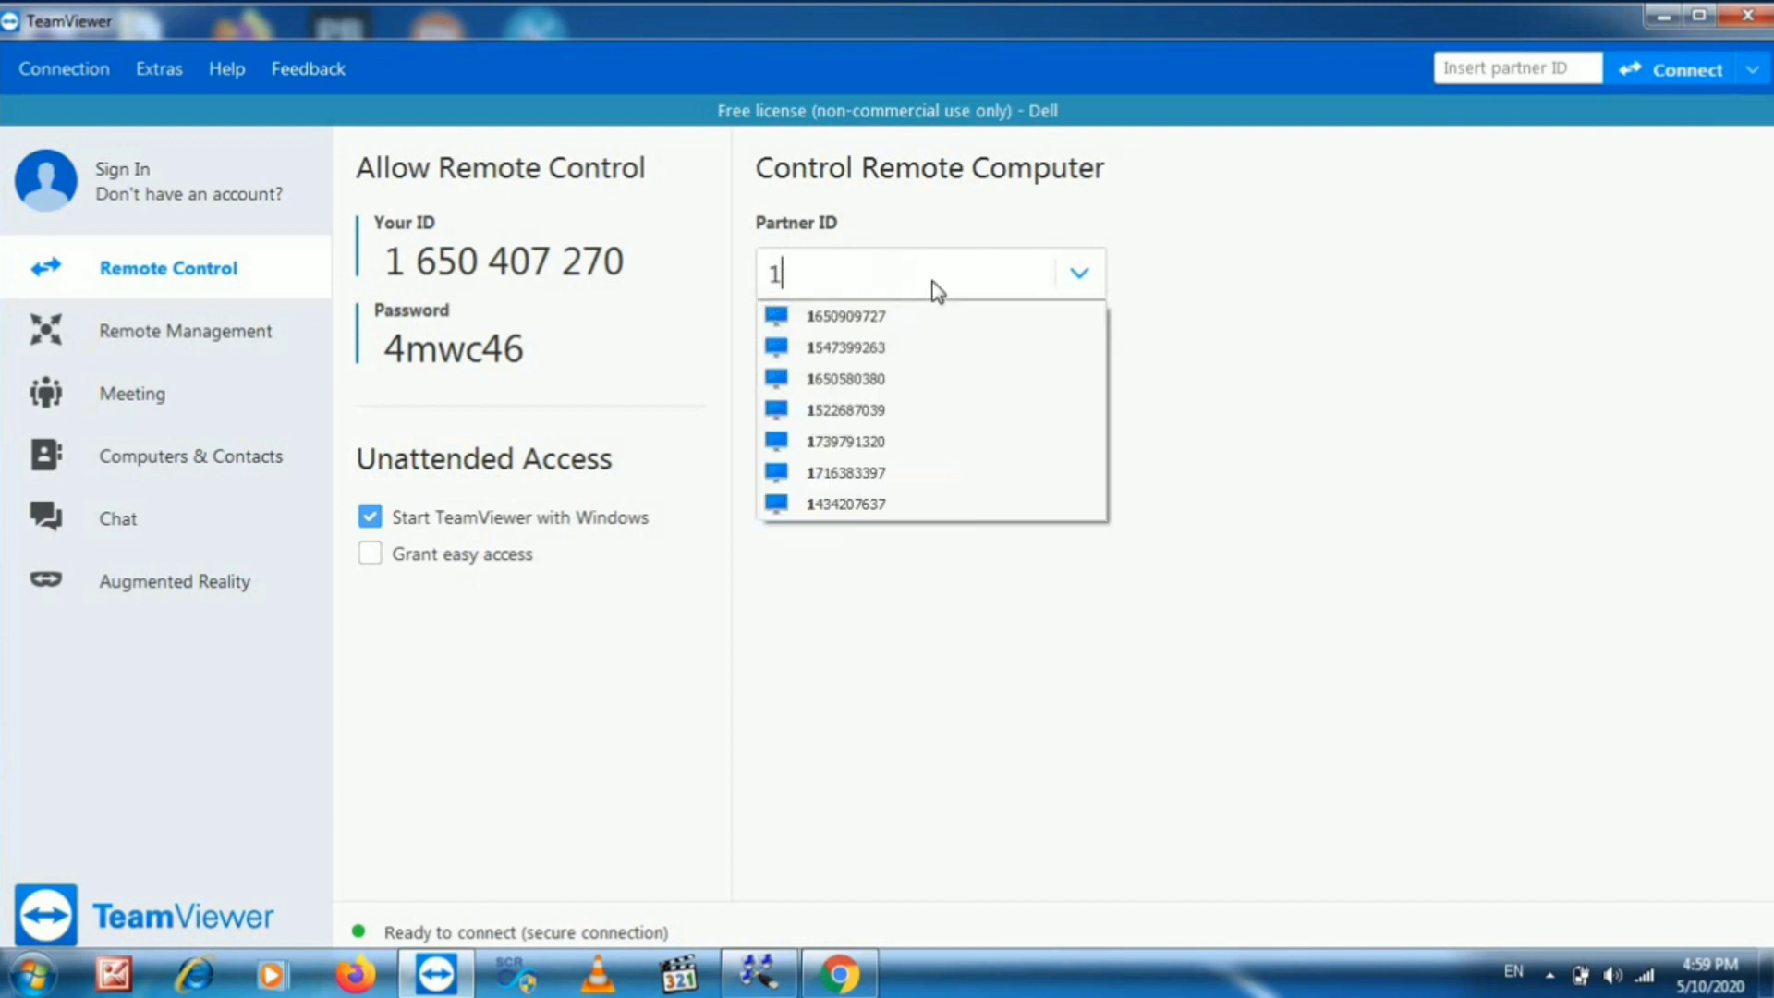
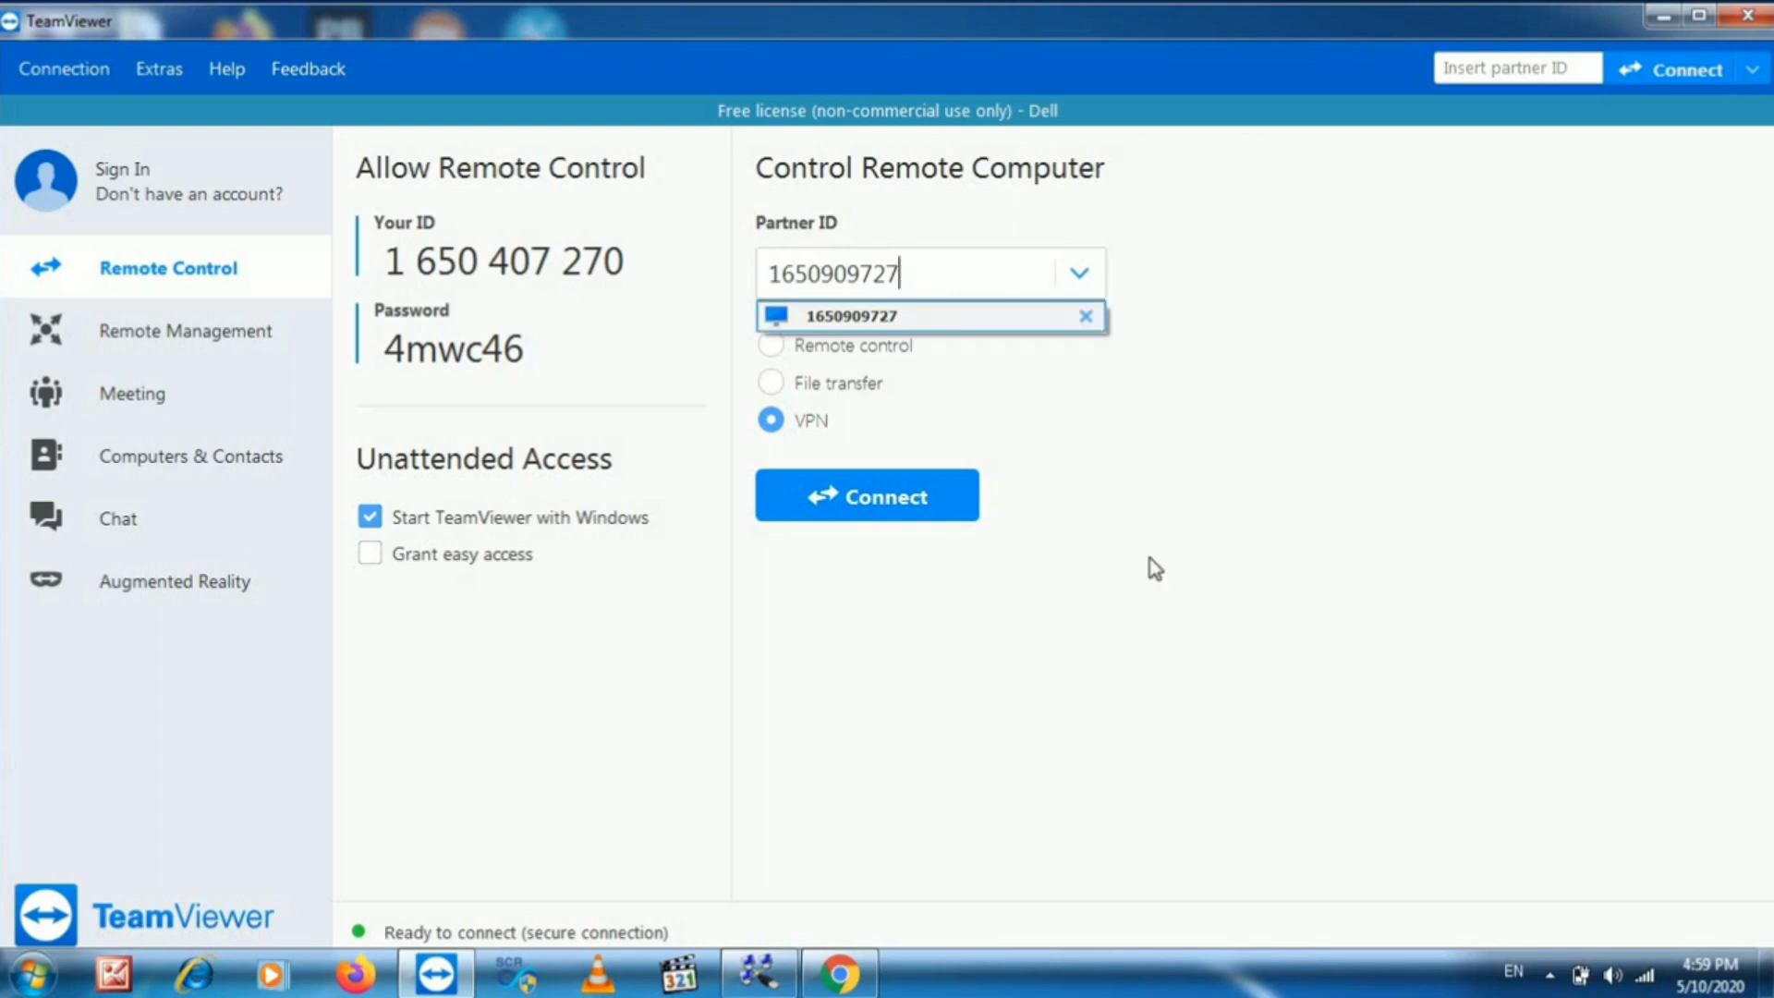
click(887, 348)
click(891, 501)
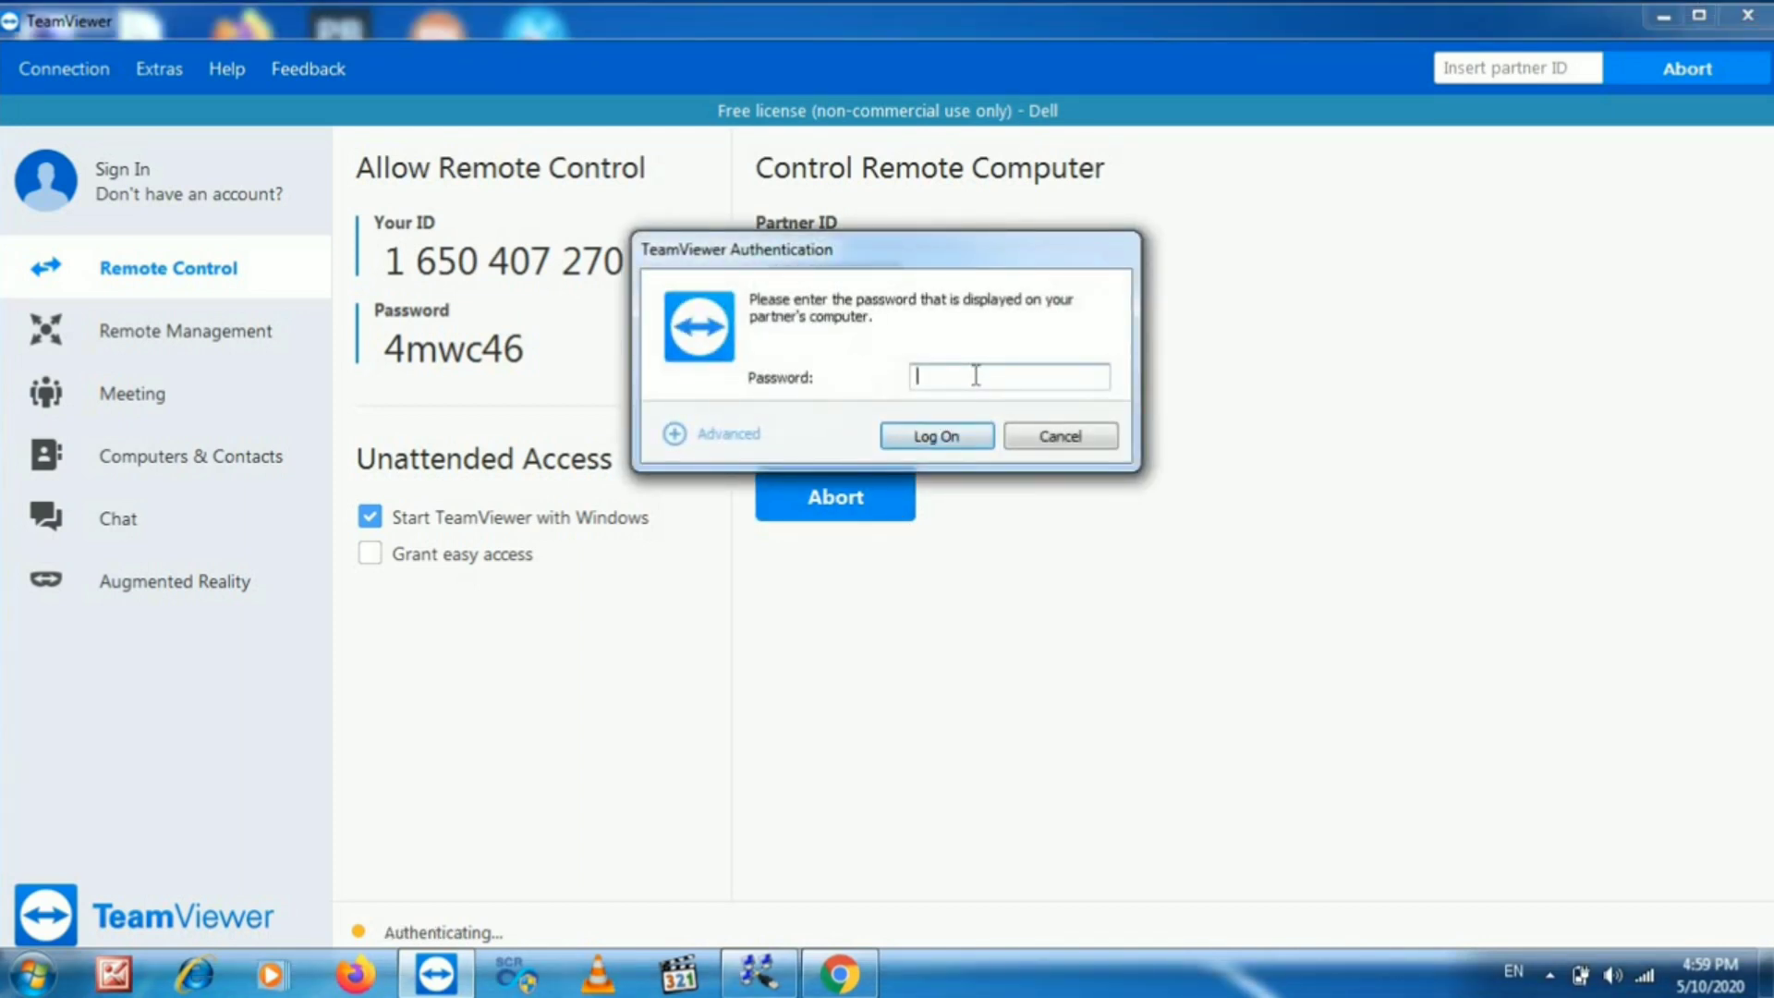
click(976, 375)
click(978, 444)
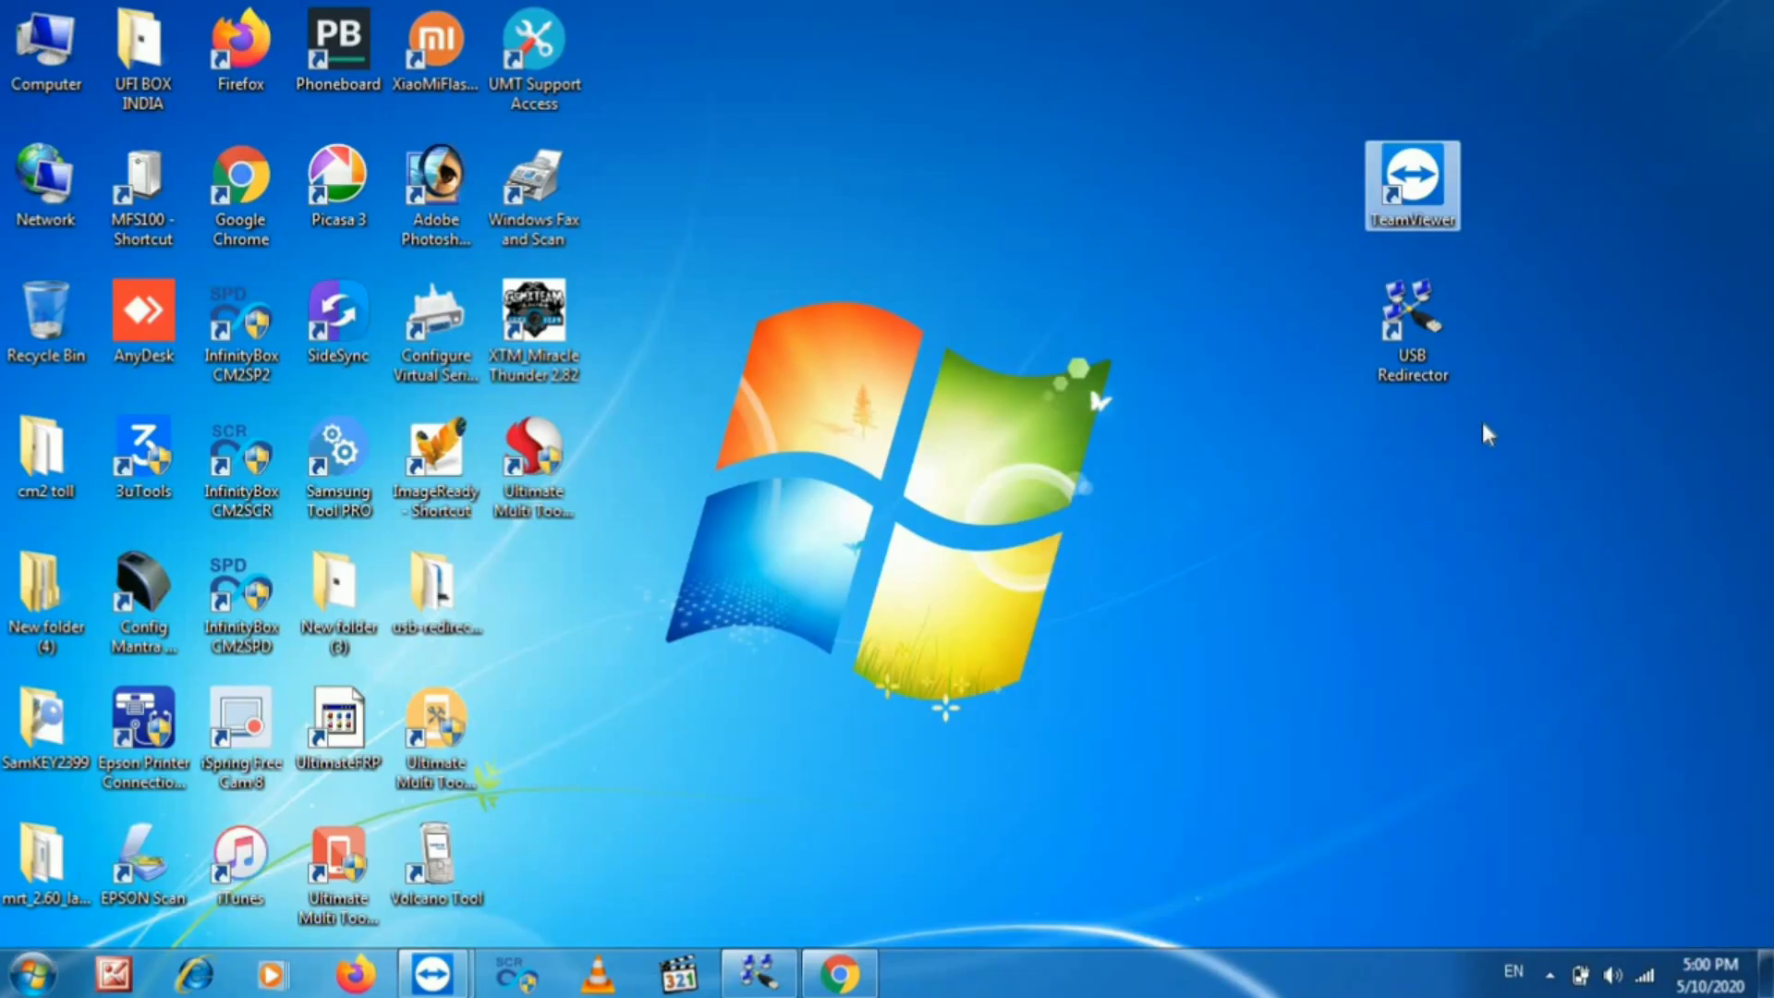
click(432, 973)
click(521, 901)
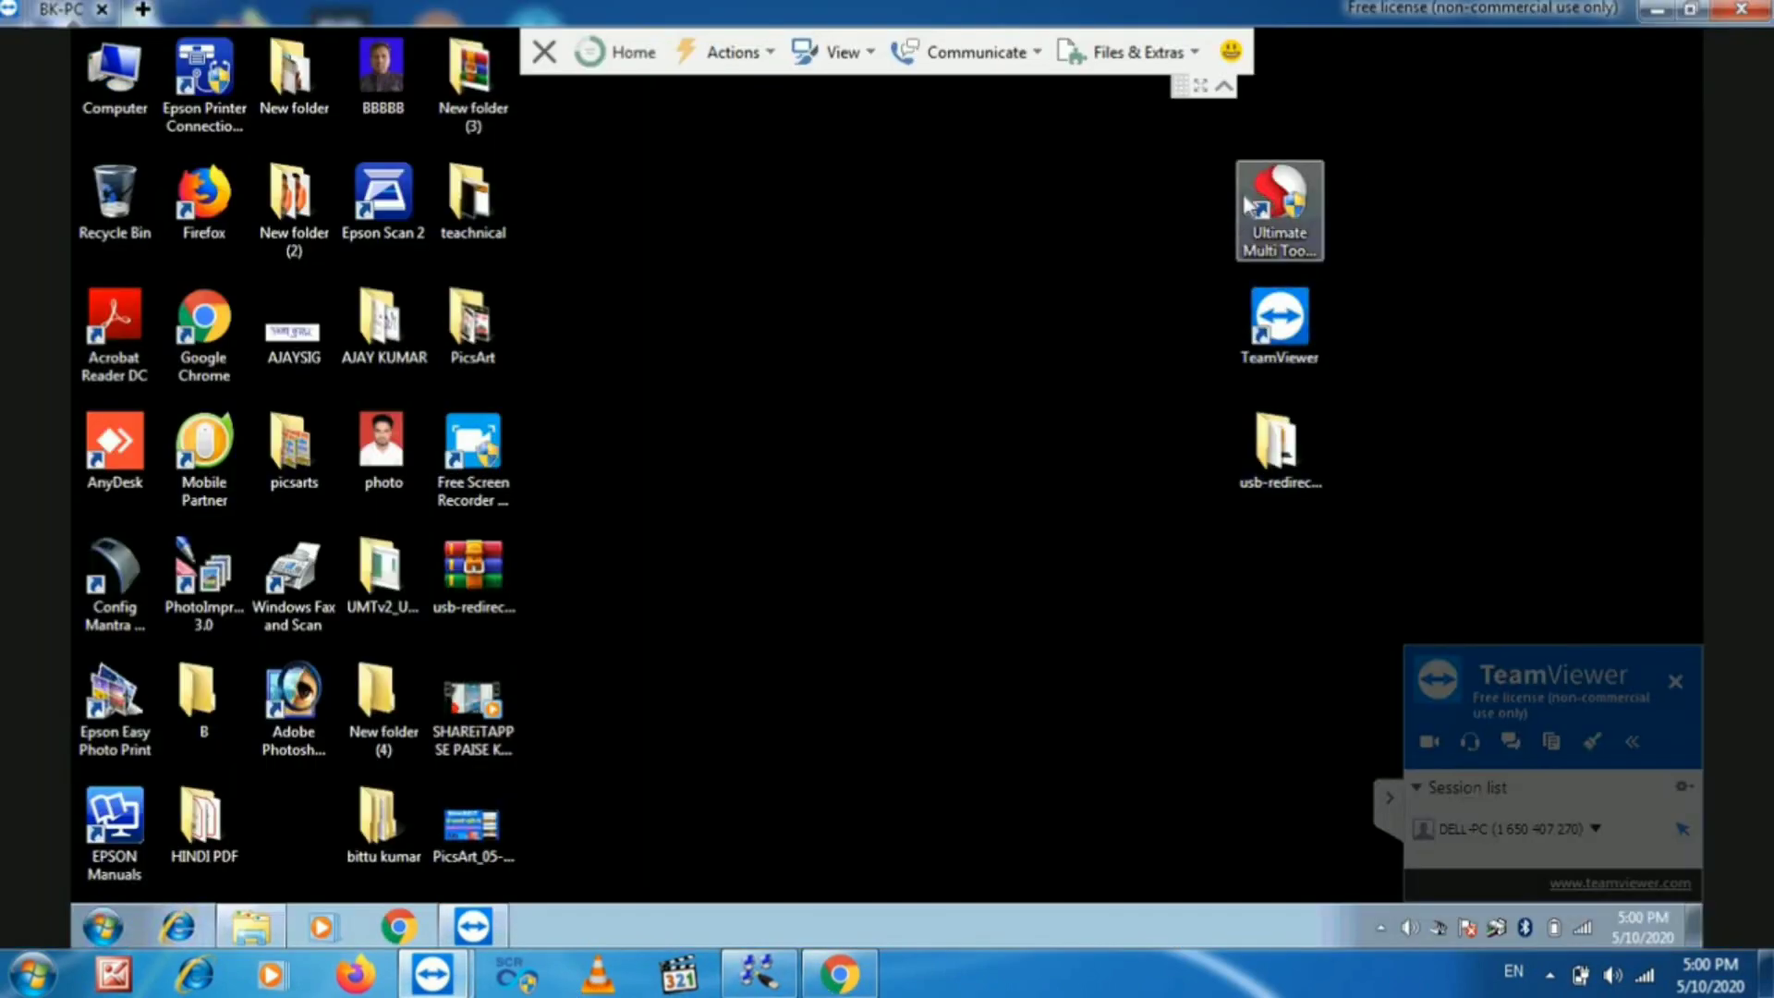
- On the remote PC, open TeamViewer and bring up the full Advanced options page
double_click(1306, 336)
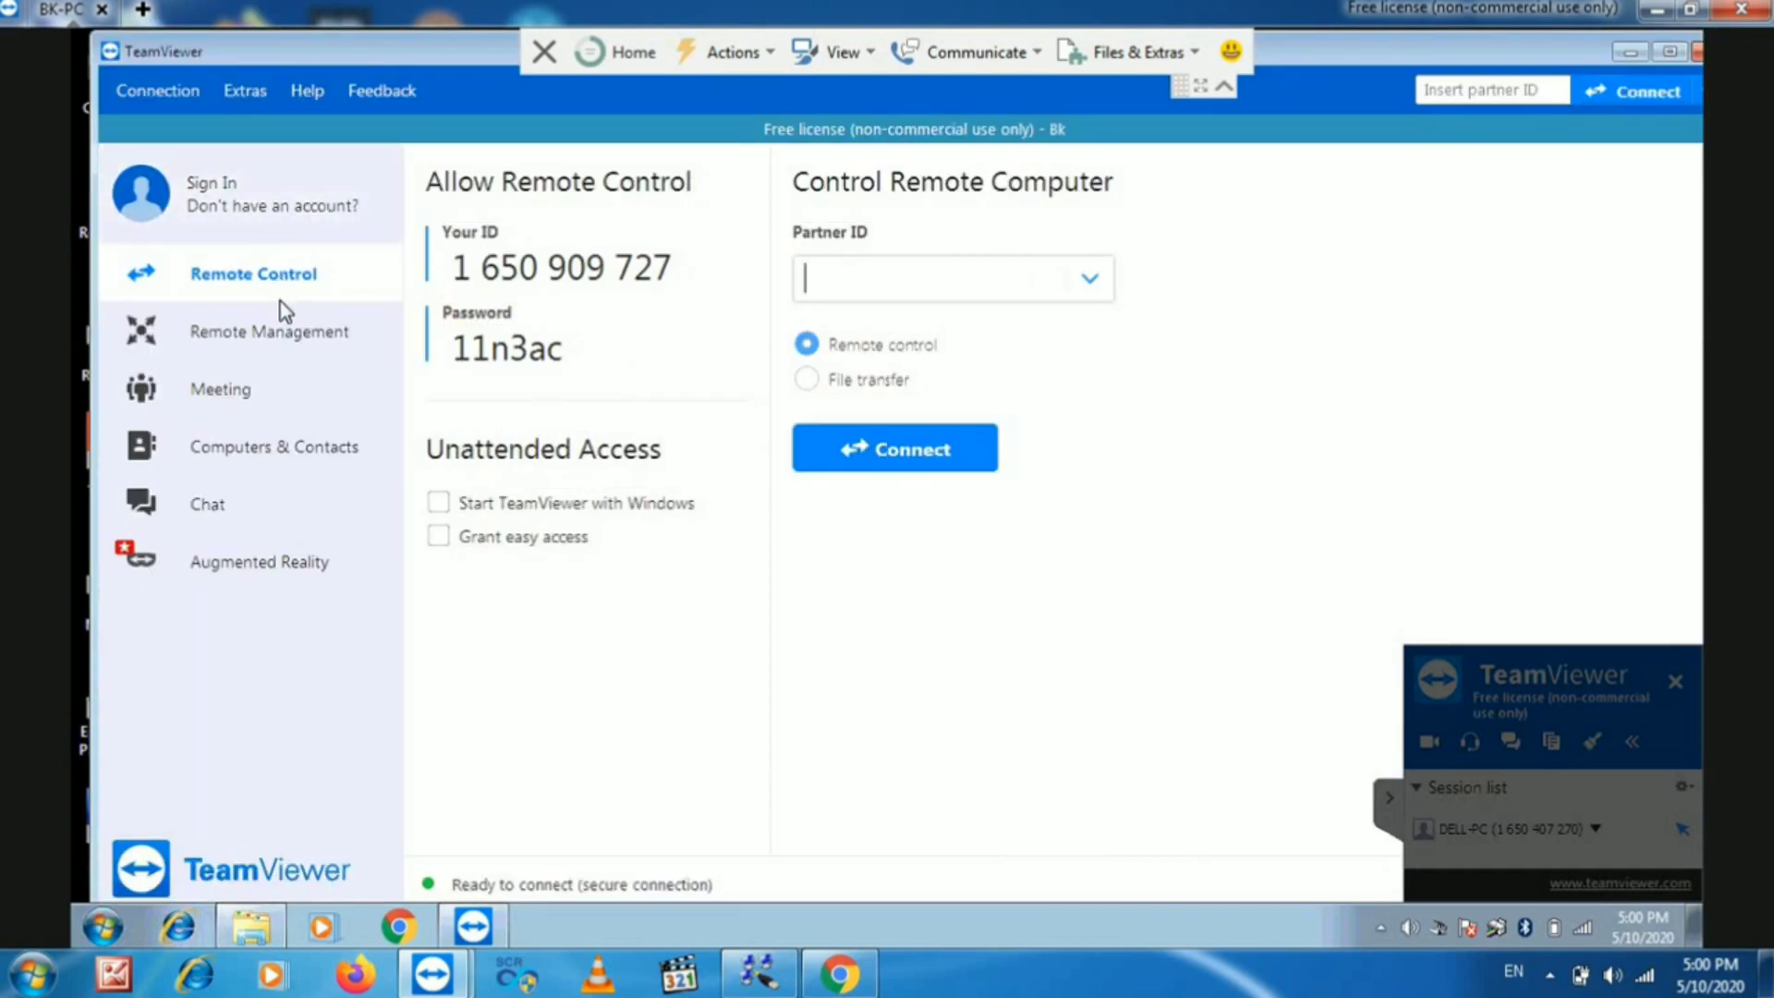
click(1389, 798)
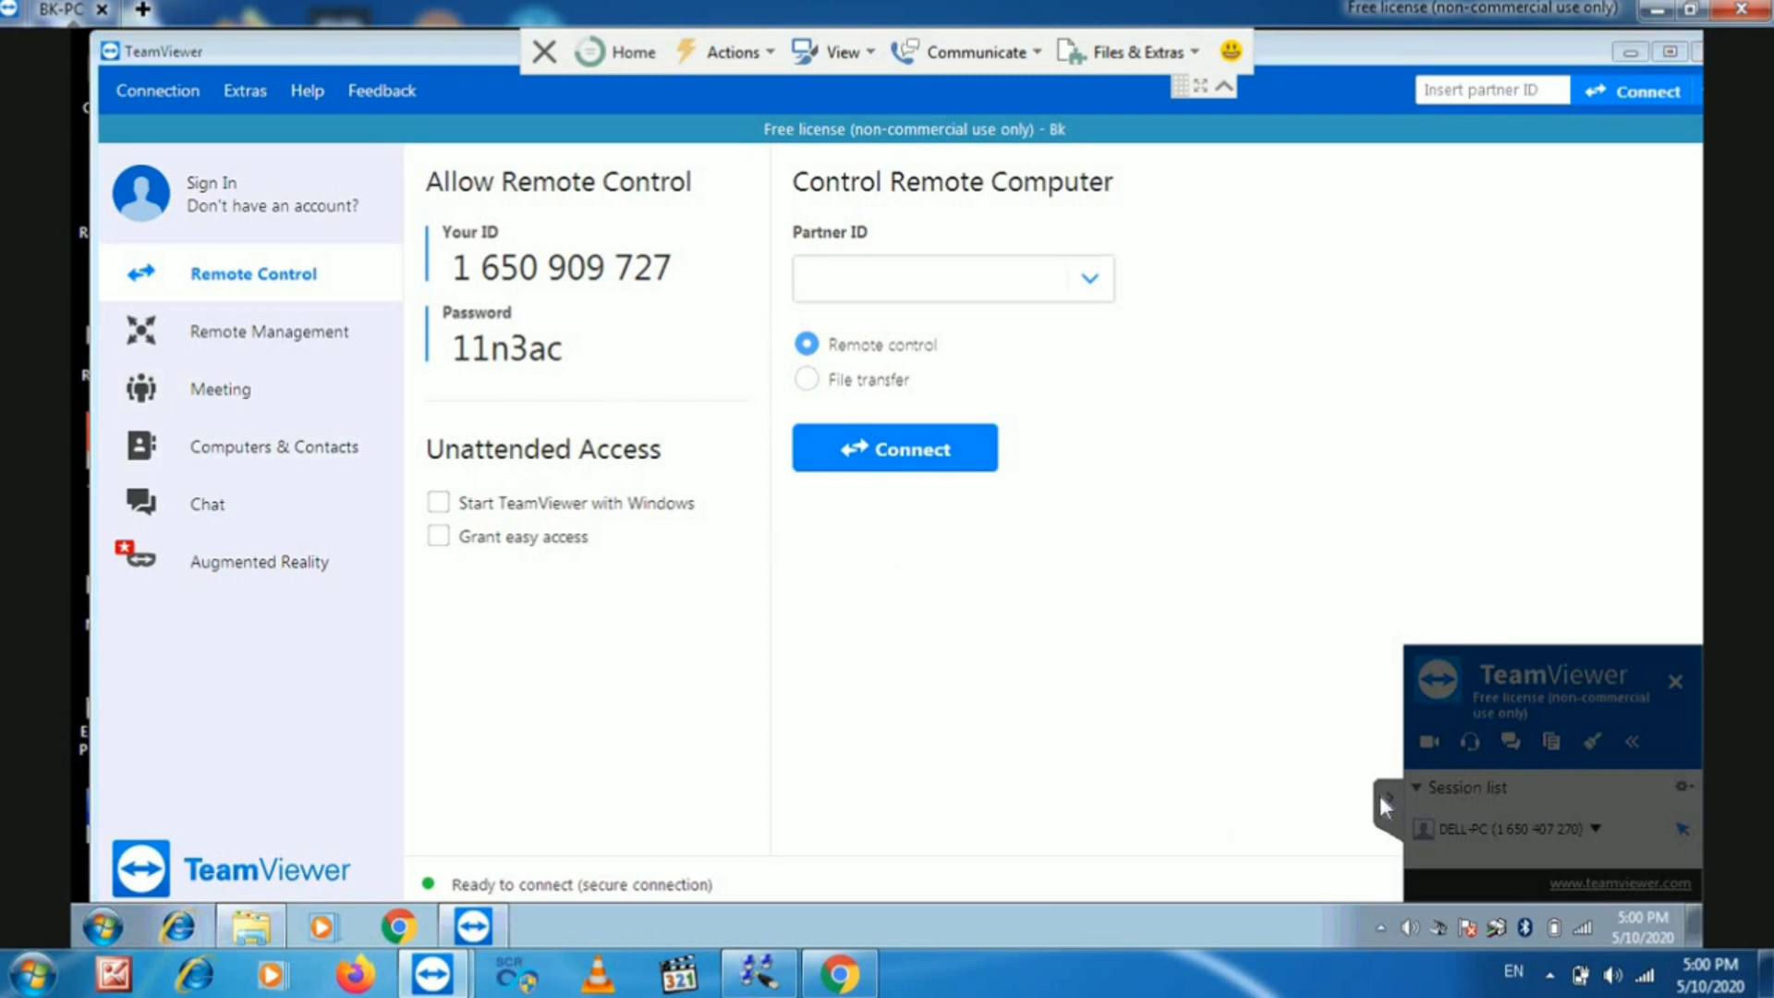
click(251, 91)
click(270, 134)
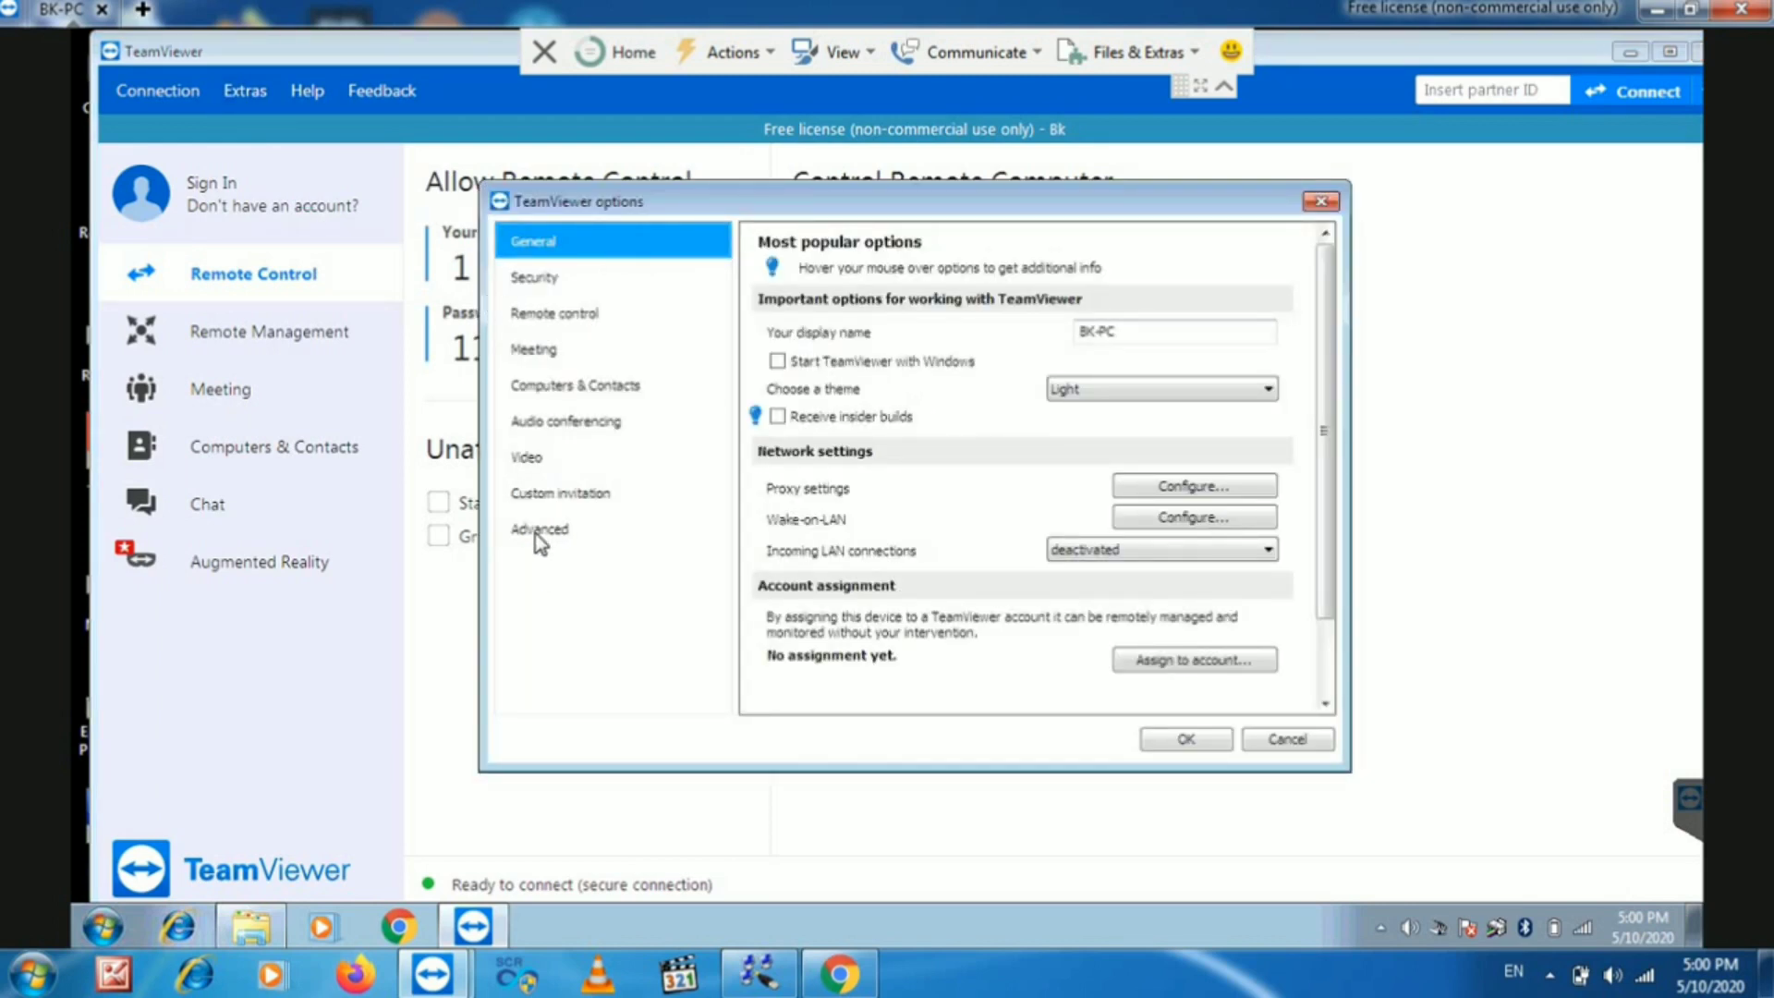
click(536, 532)
click(904, 424)
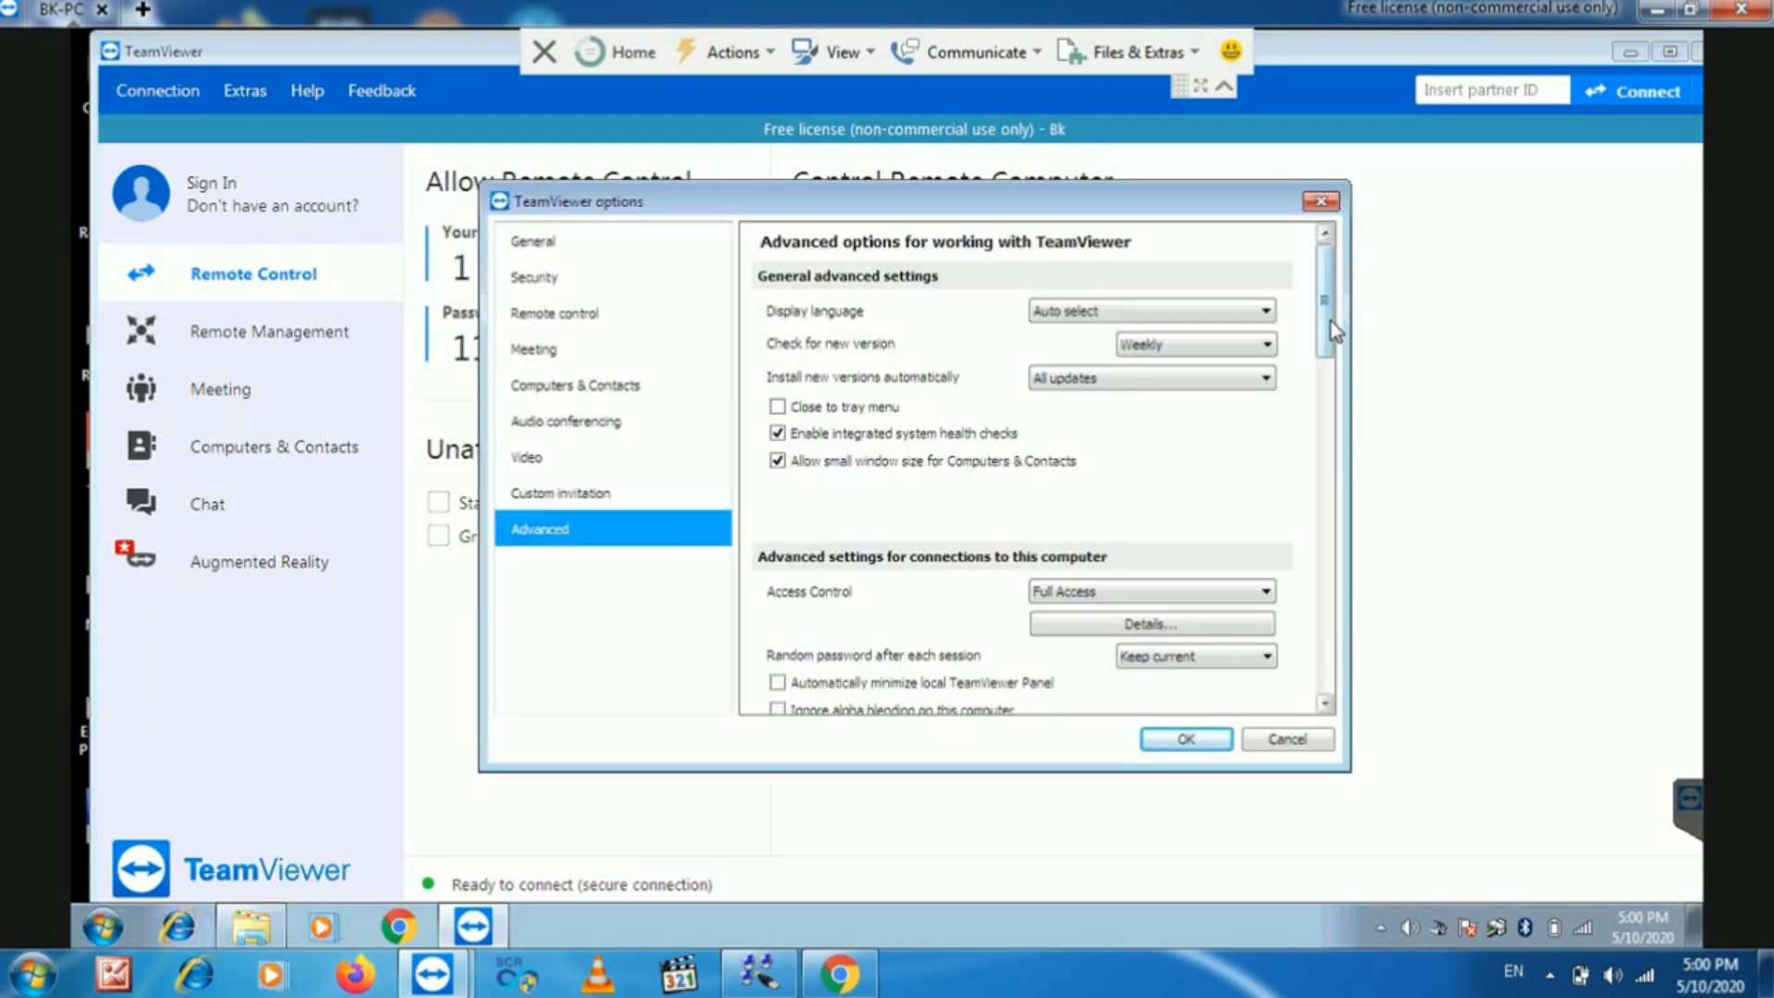
scroll(1355, 469, down, 5)
scroll(1364, 568, down, 2)
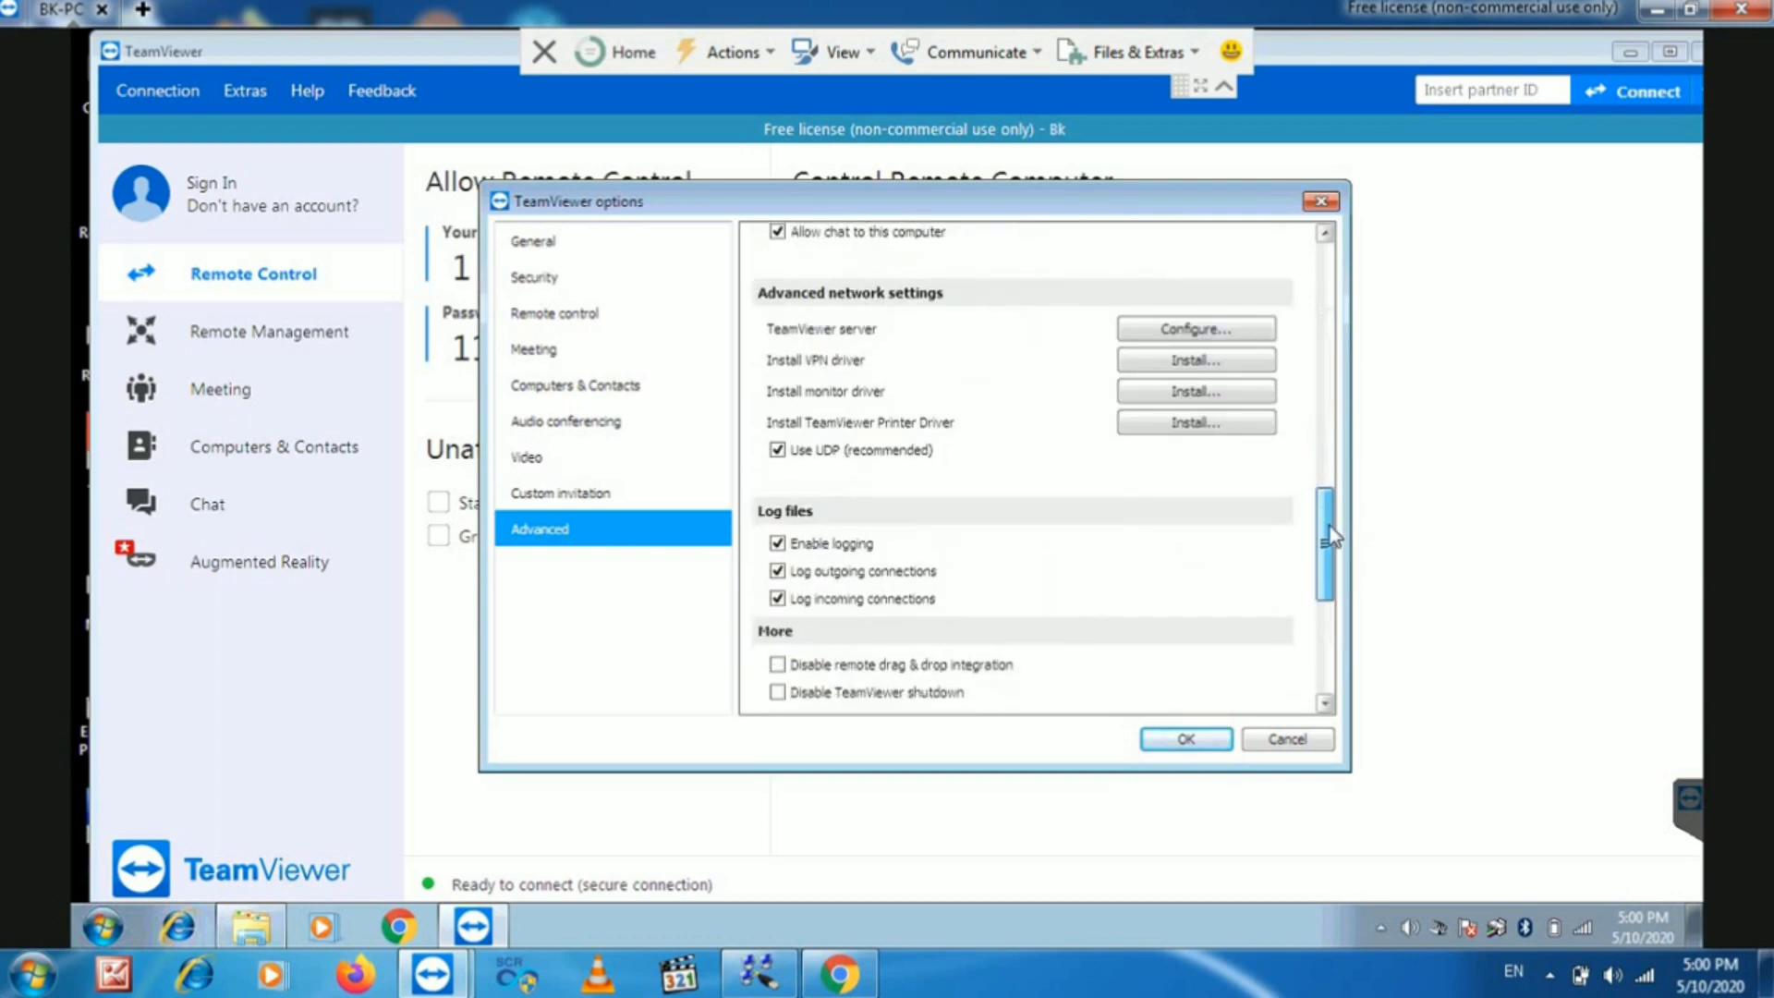
- Install the remote VPN driver, confirm Options with OK, and minimize TeamViewer
click(1197, 361)
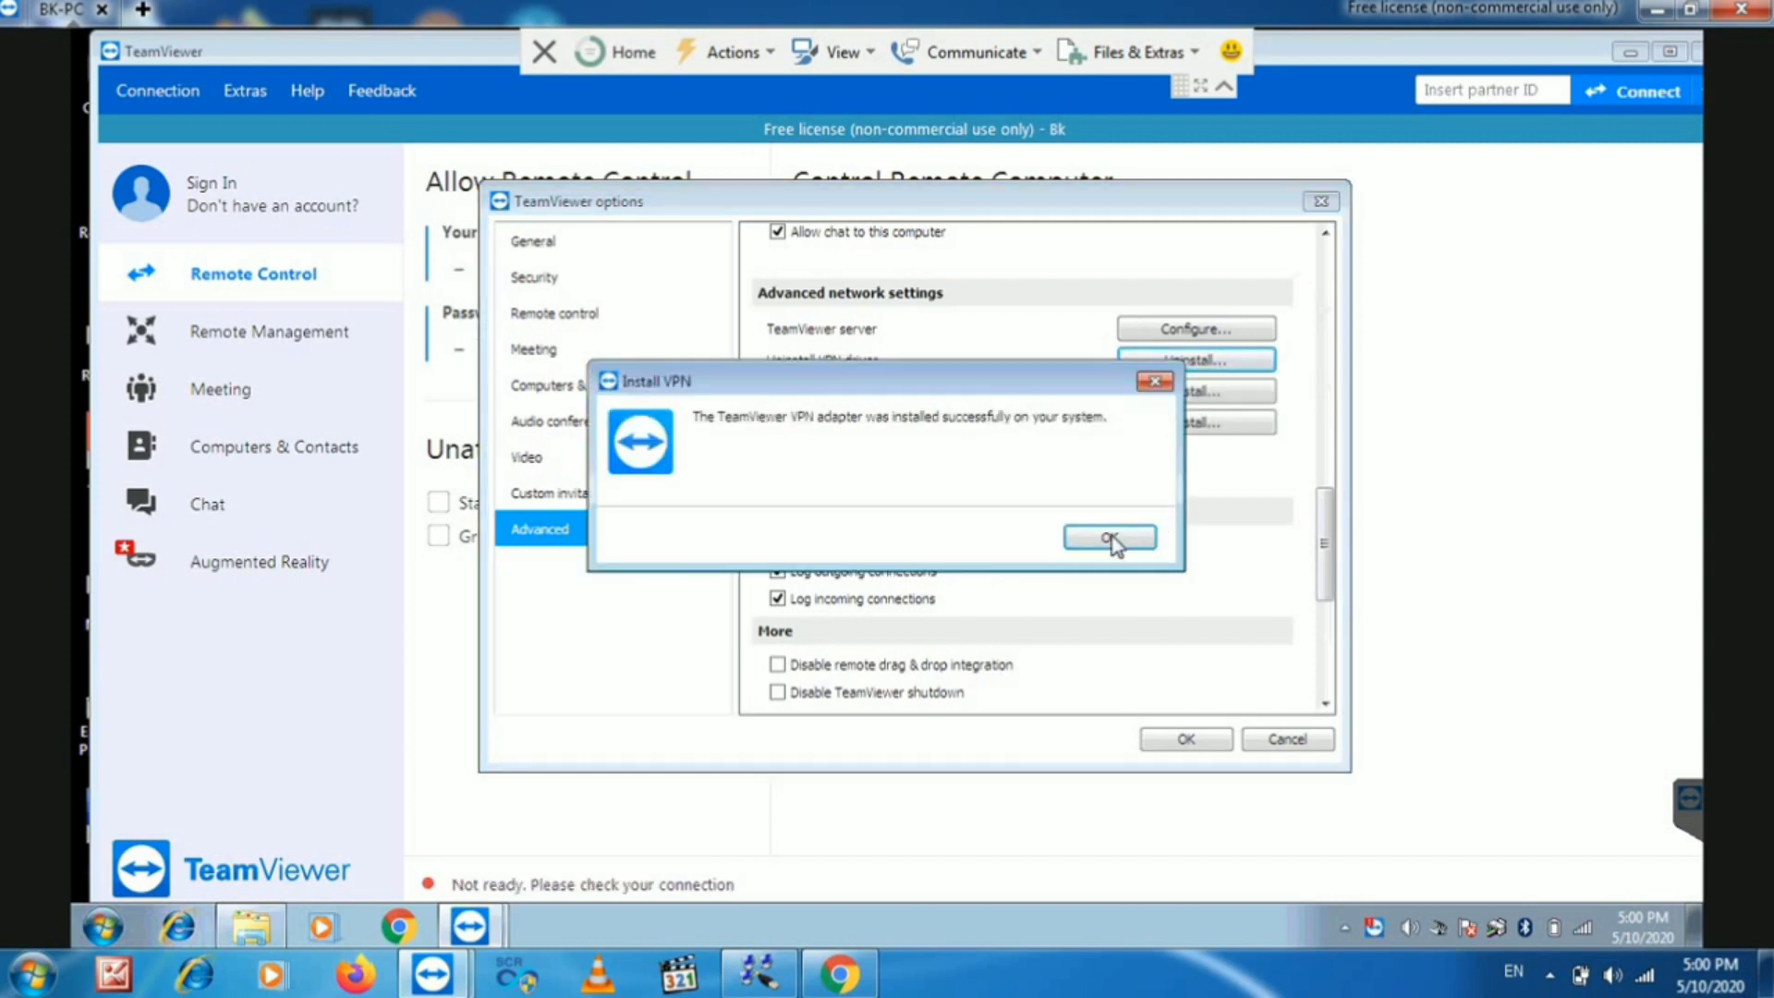
click(1110, 539)
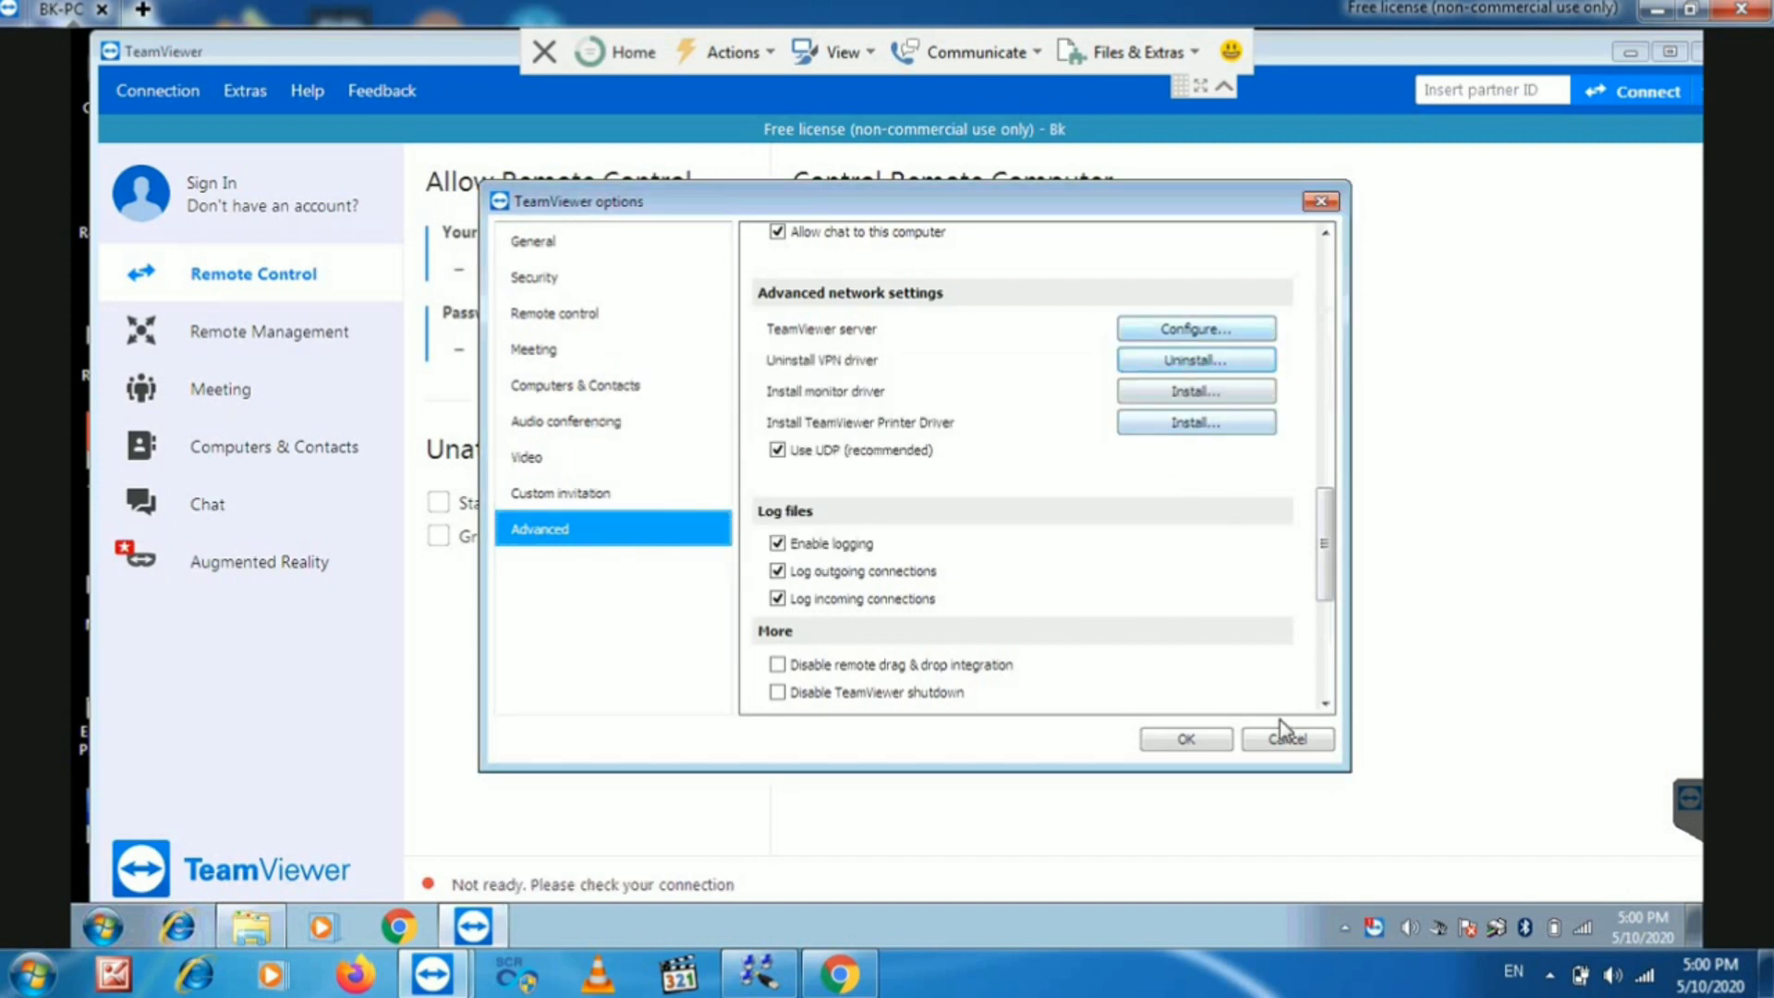
click(1187, 738)
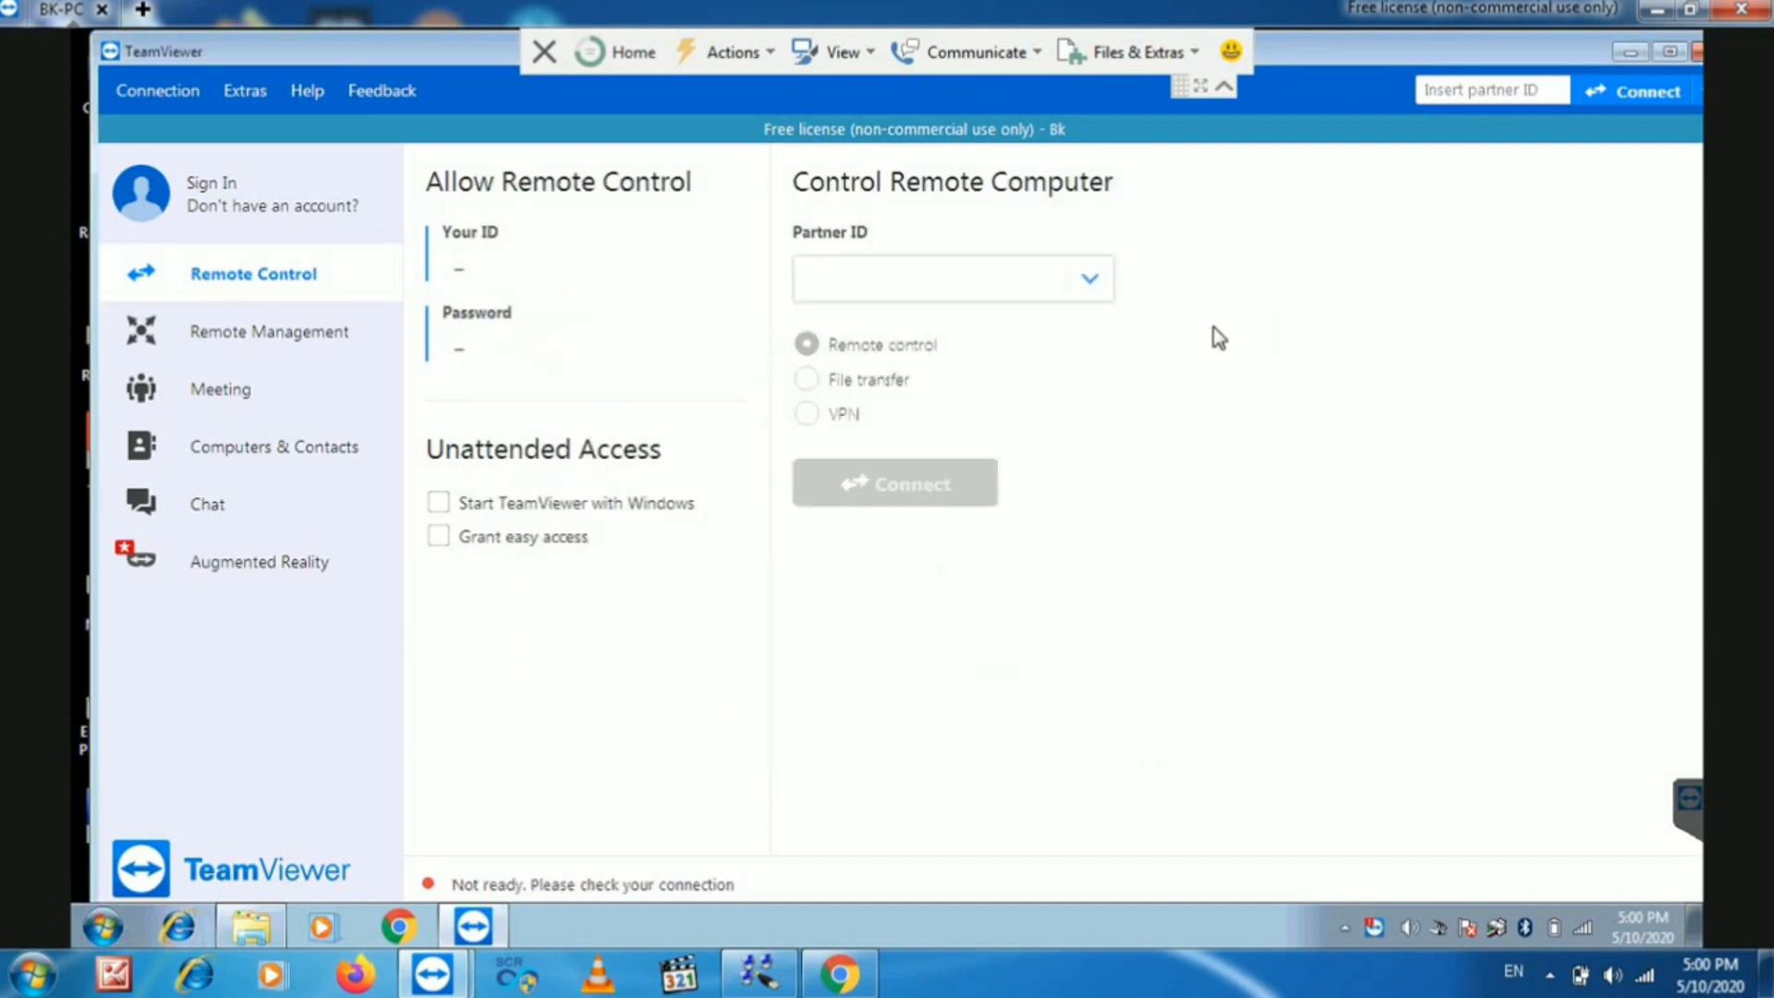
click(1628, 55)
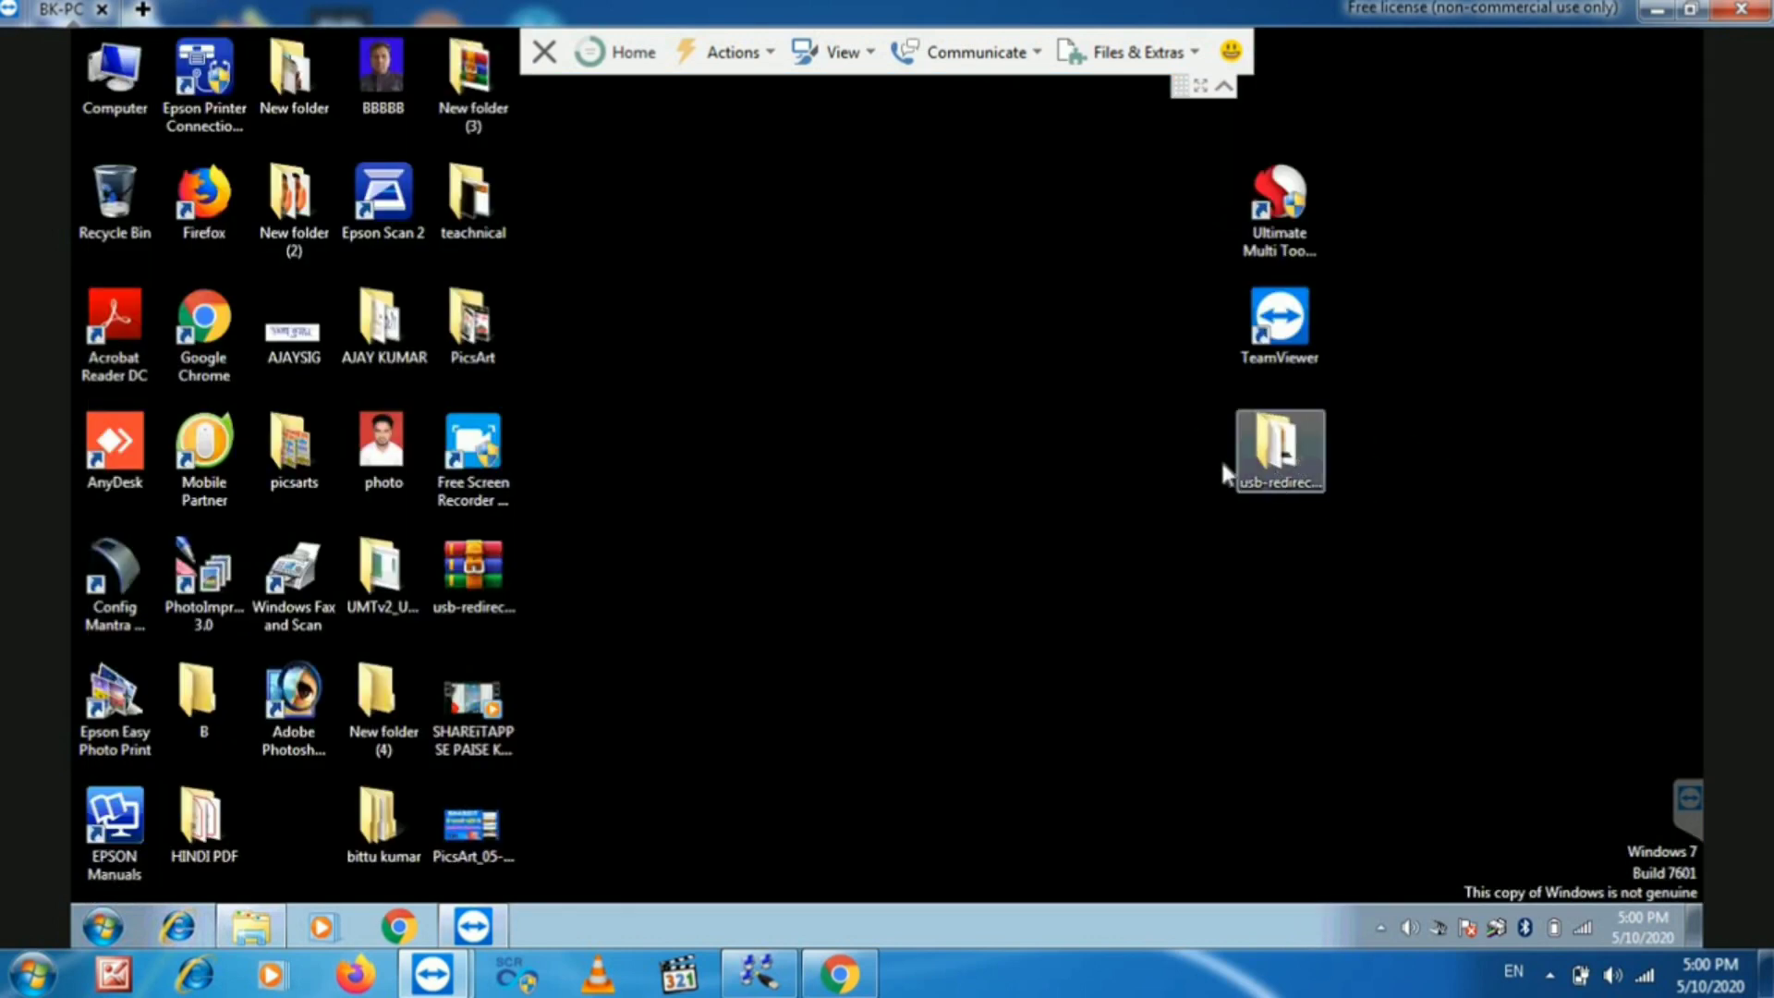
- Open the usb-redirector-client folder and run usbredirector-client-setup with admin rights
double_click(1283, 459)
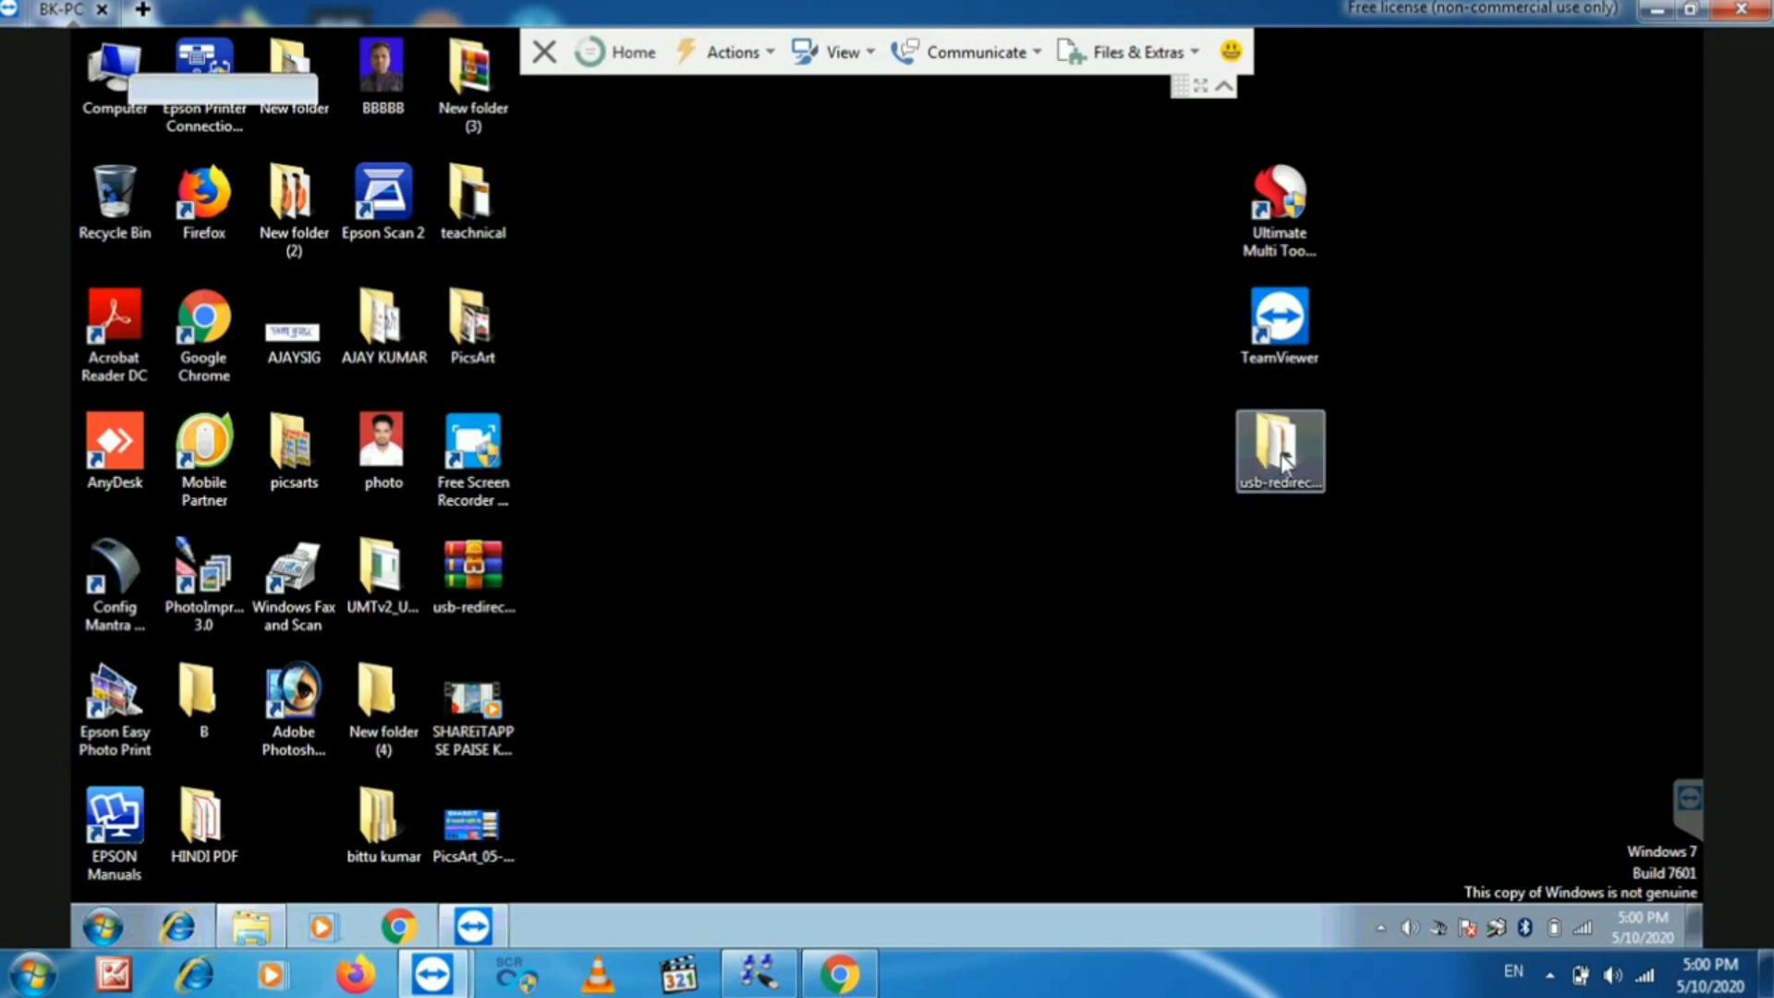
drag(514, 106, 1185, 112)
double_click(1127, 348)
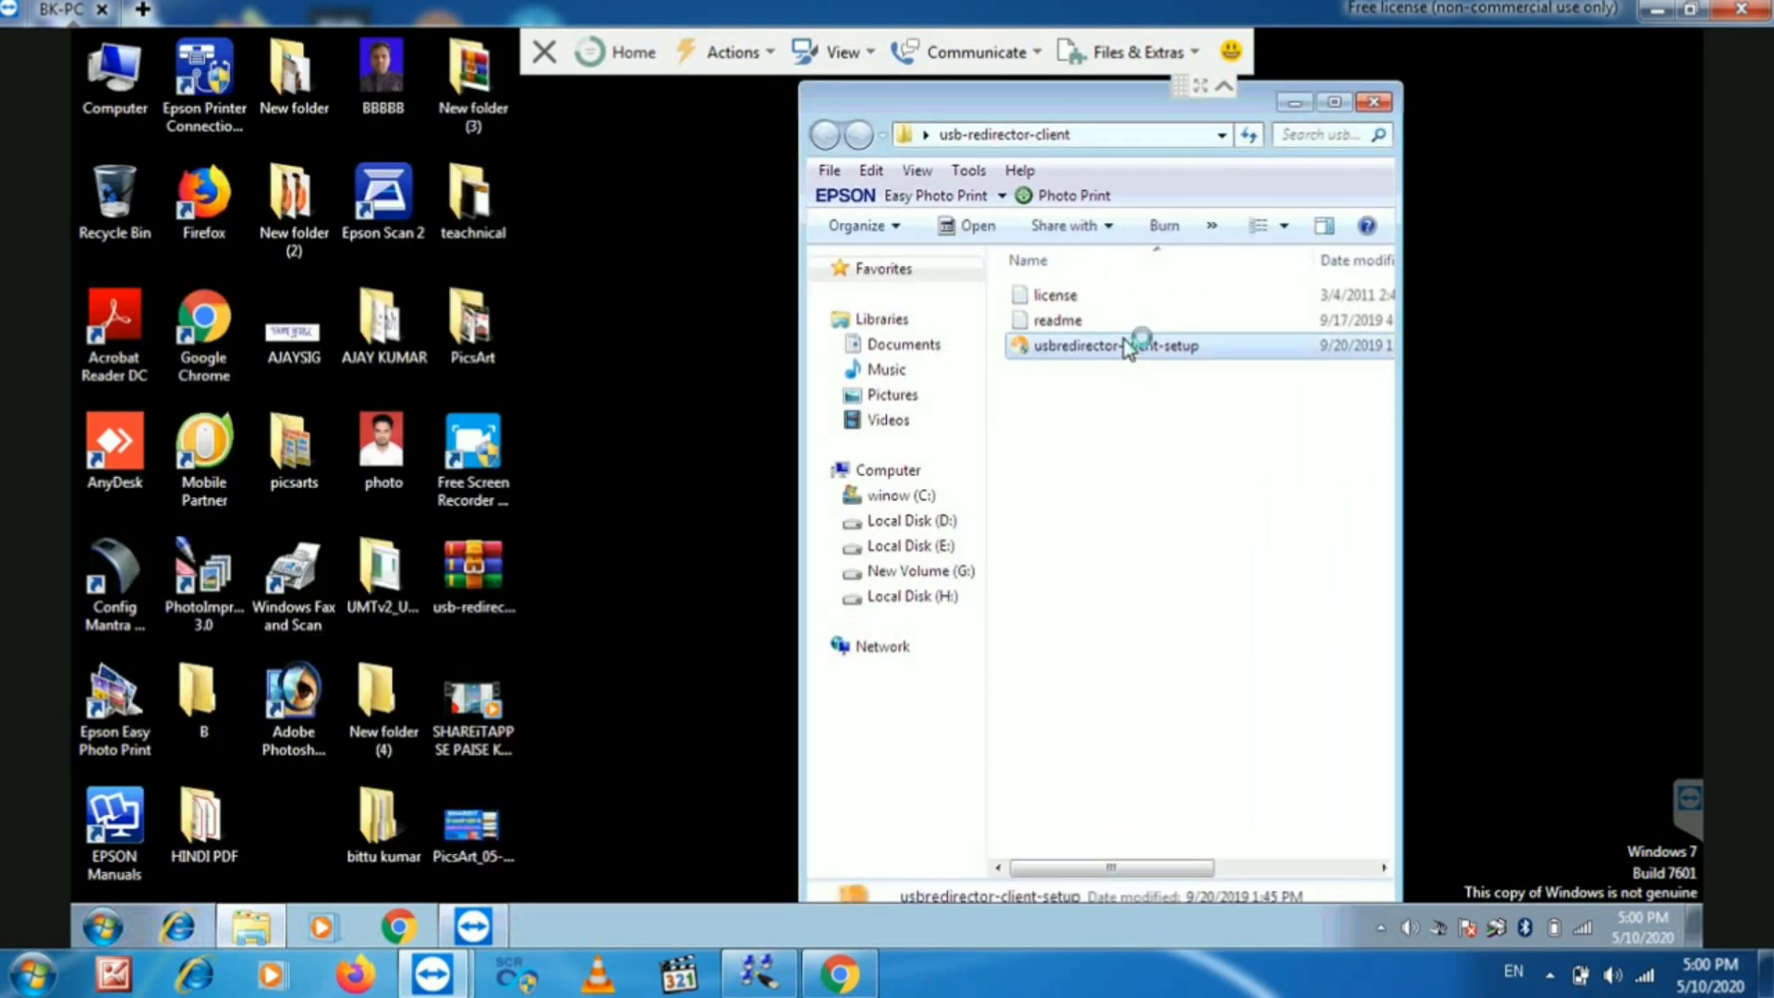
click(1206, 586)
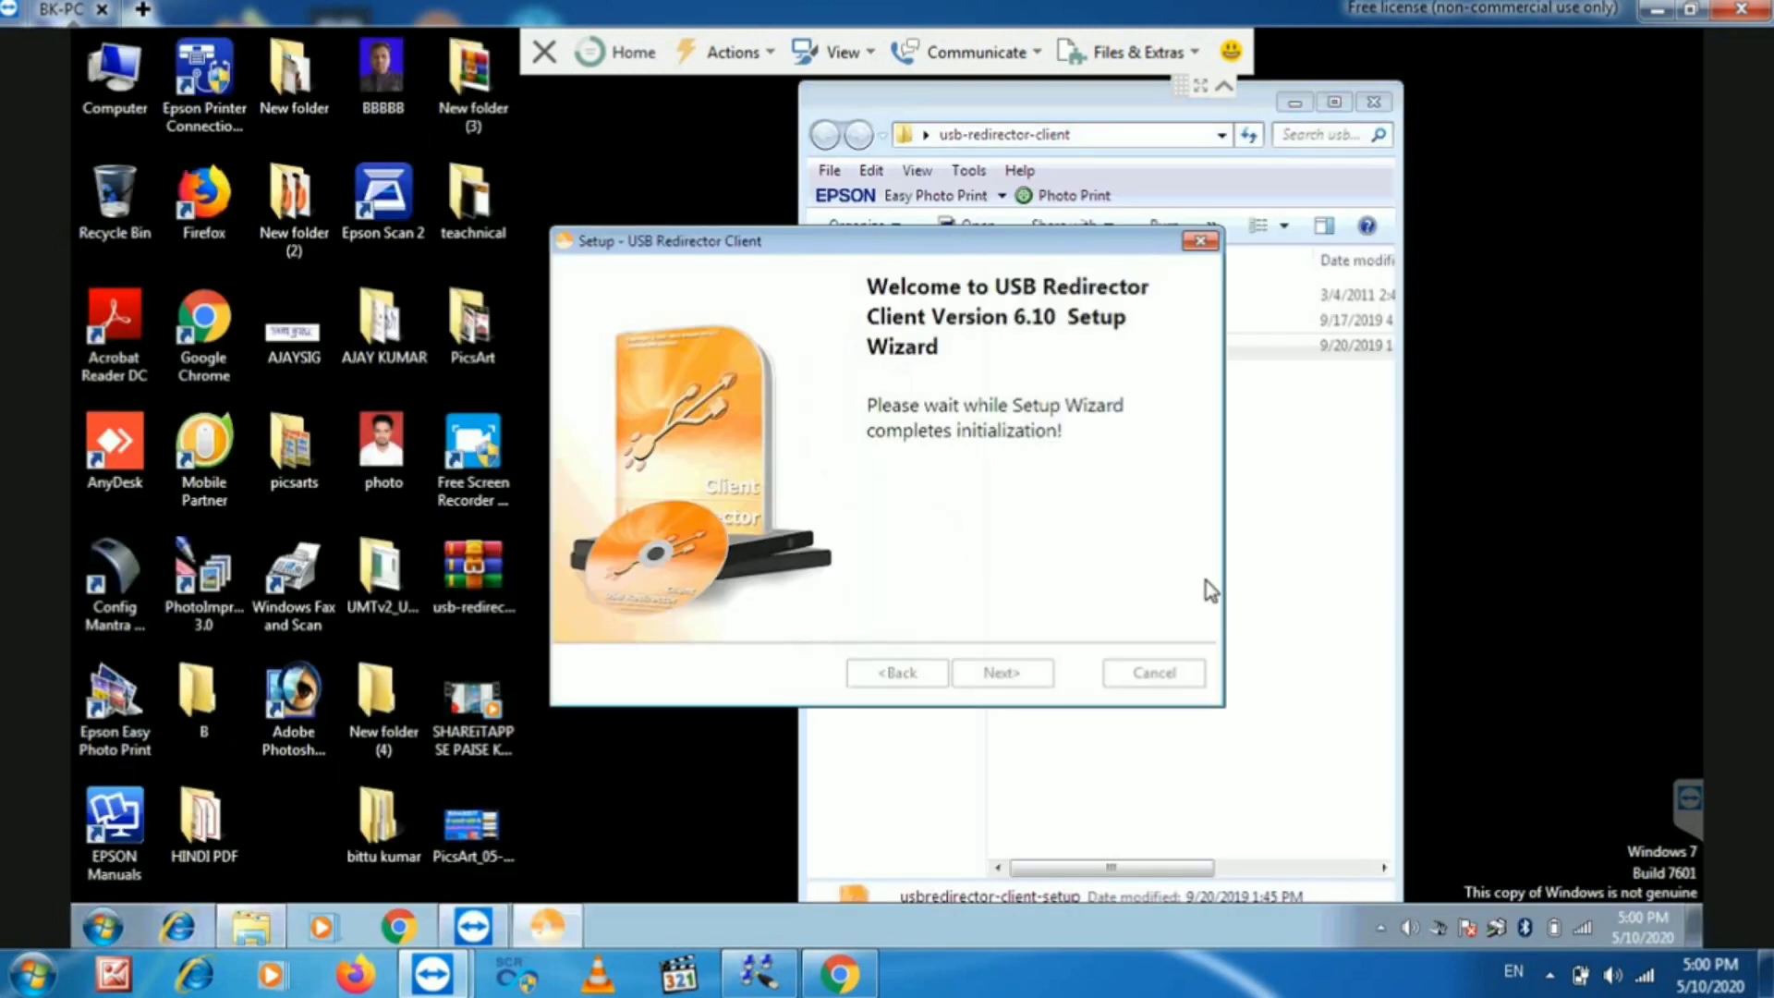
- Accept the license, keep default settings, install, and finish without the Quick Start page
click(998, 672)
click(689, 594)
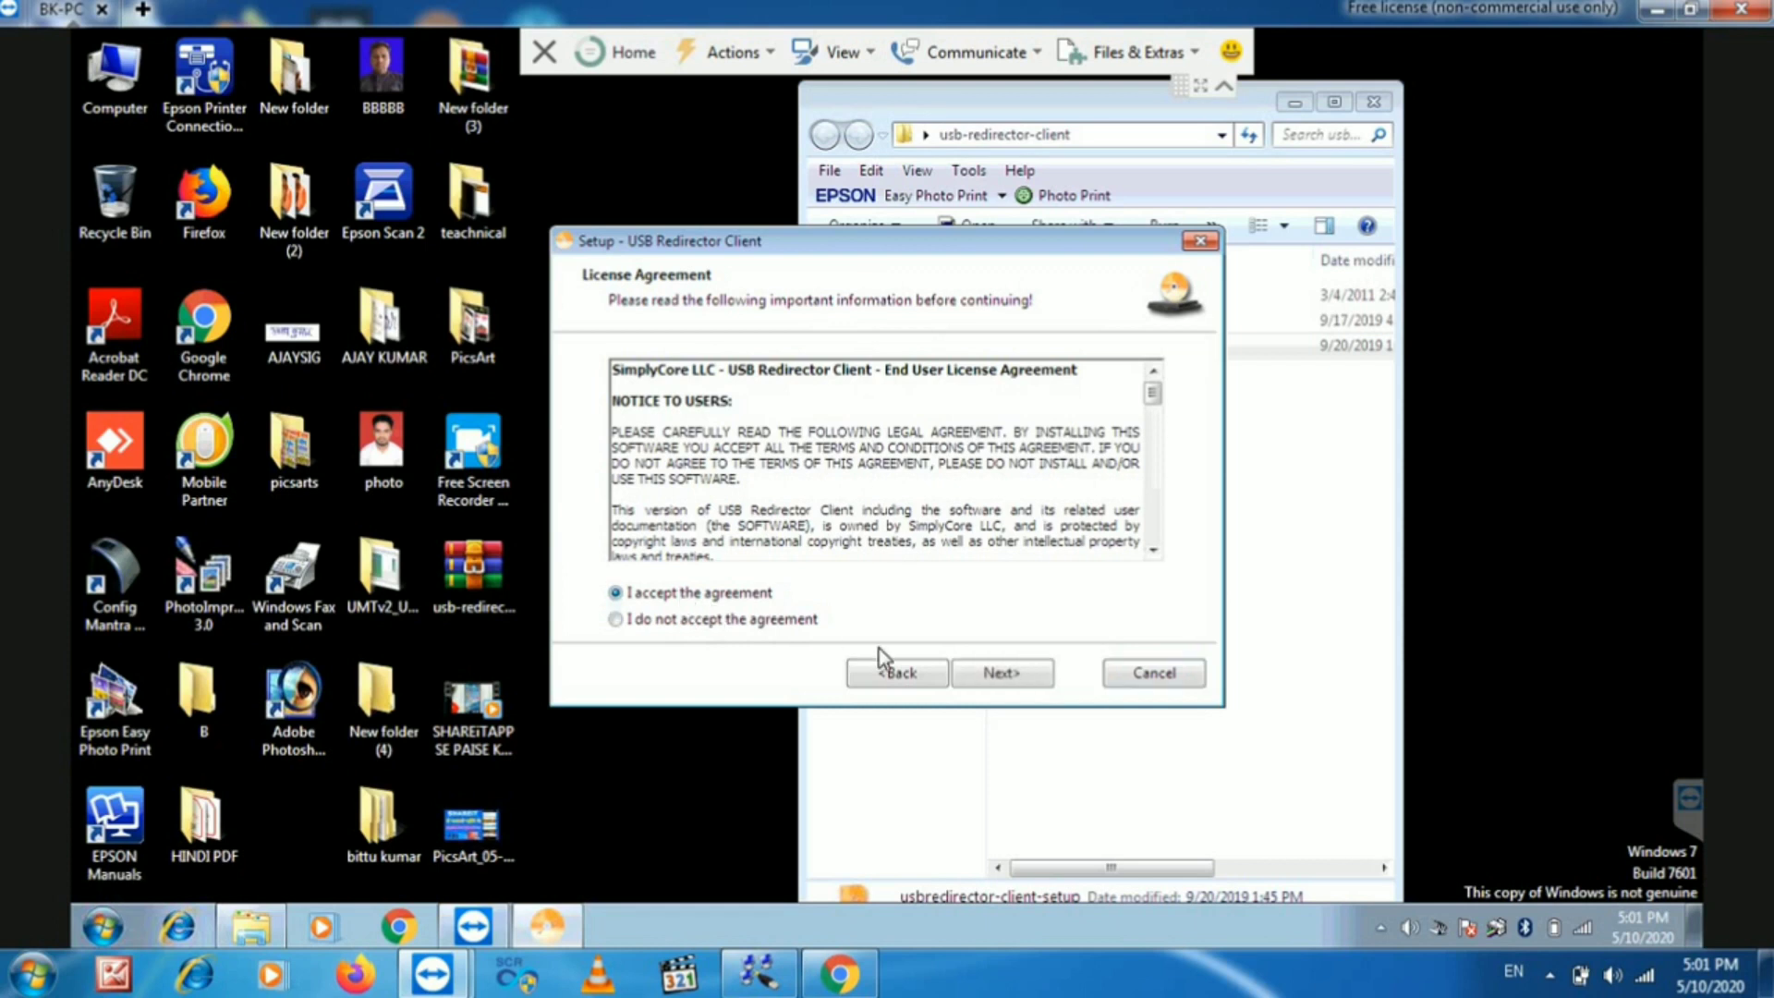
click(1003, 673)
click(1009, 675)
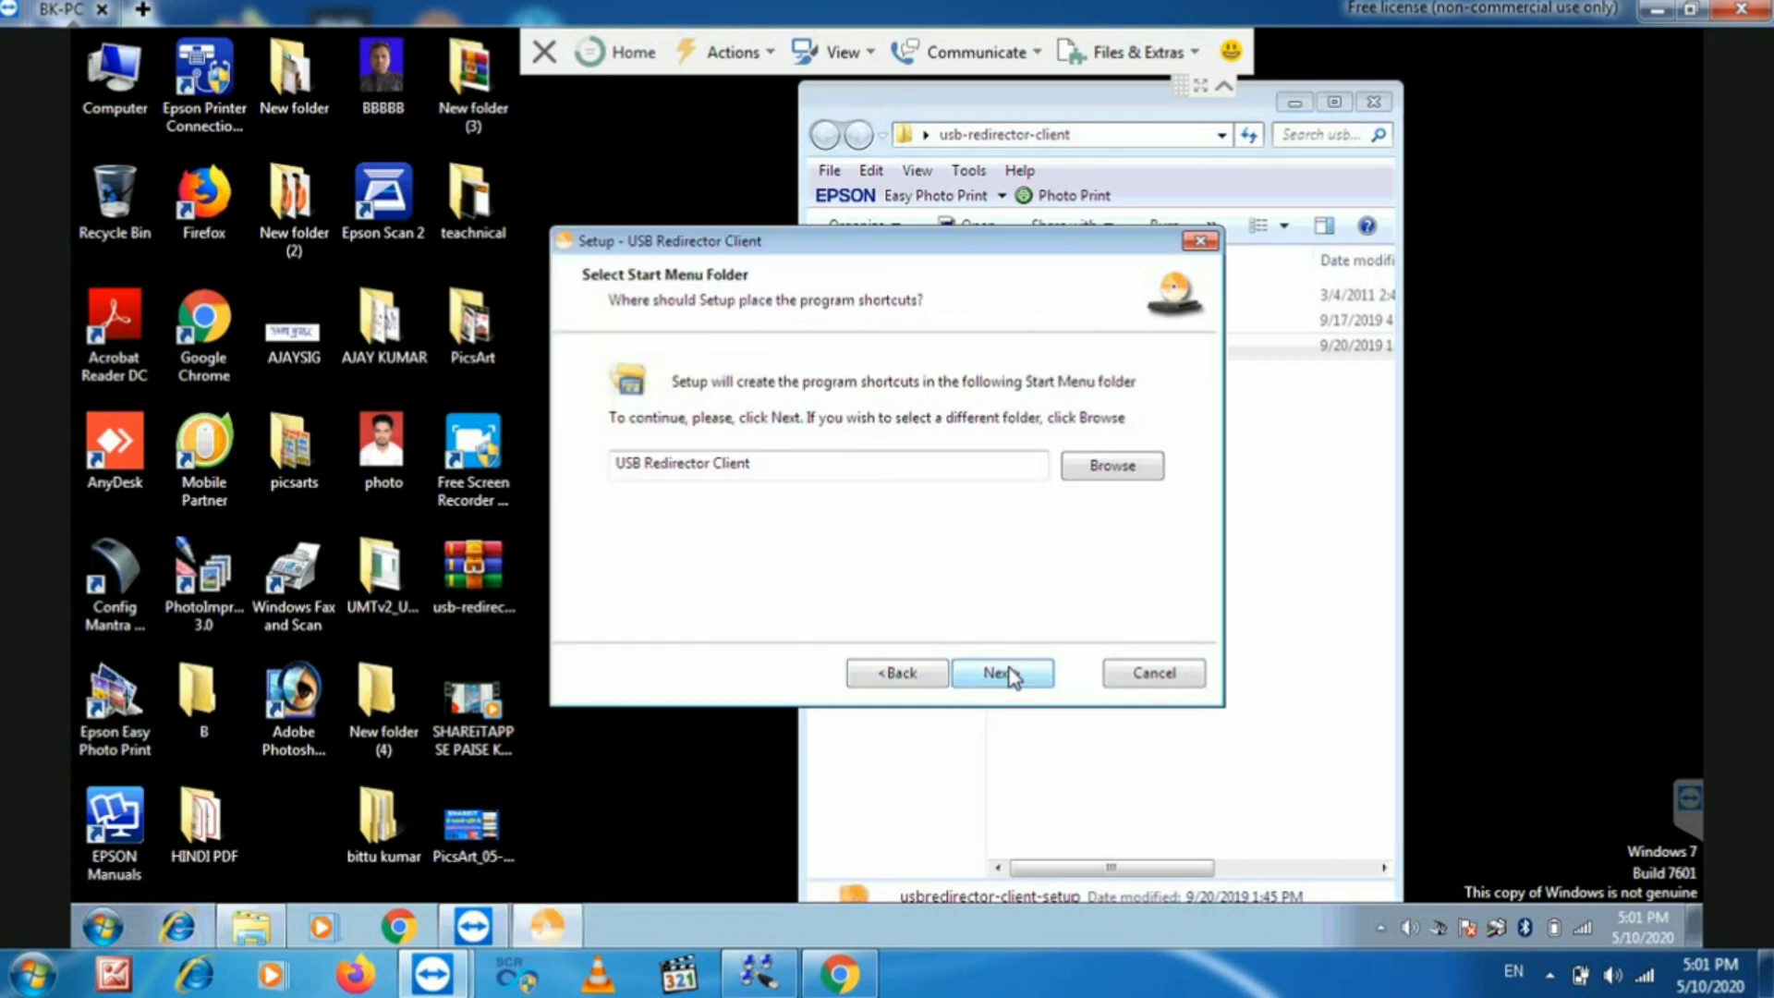
click(1011, 675)
click(1010, 673)
click(1010, 674)
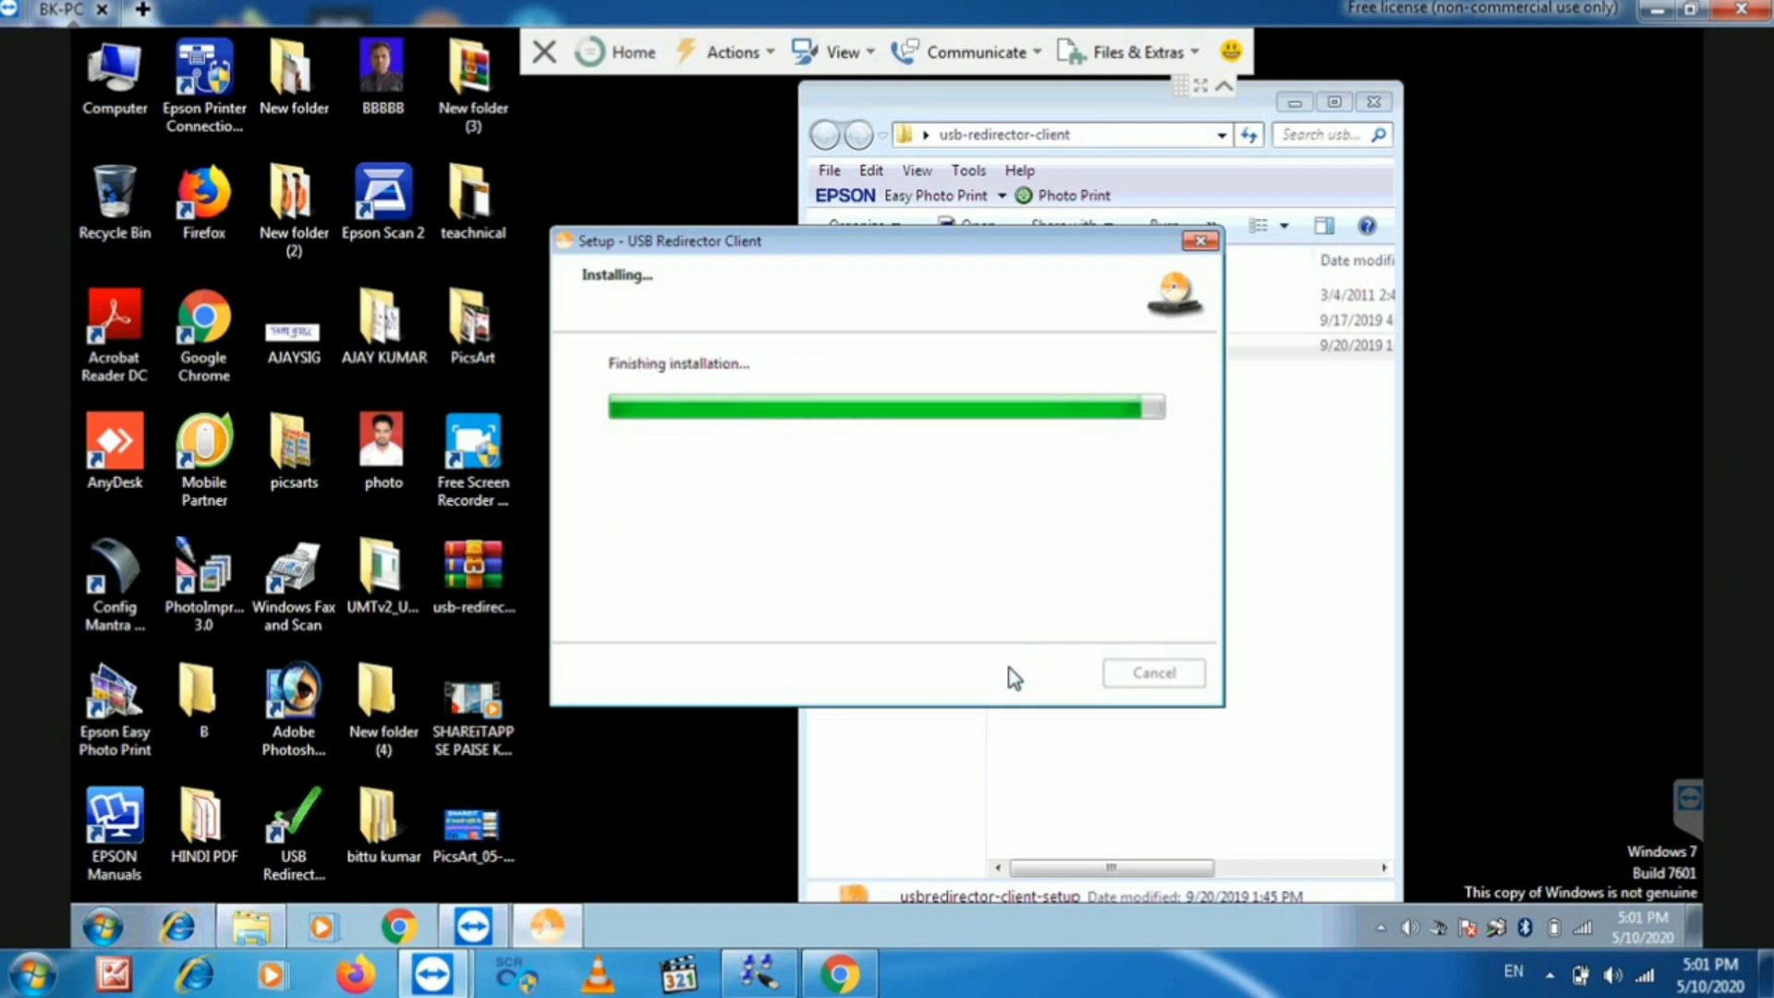
click(927, 606)
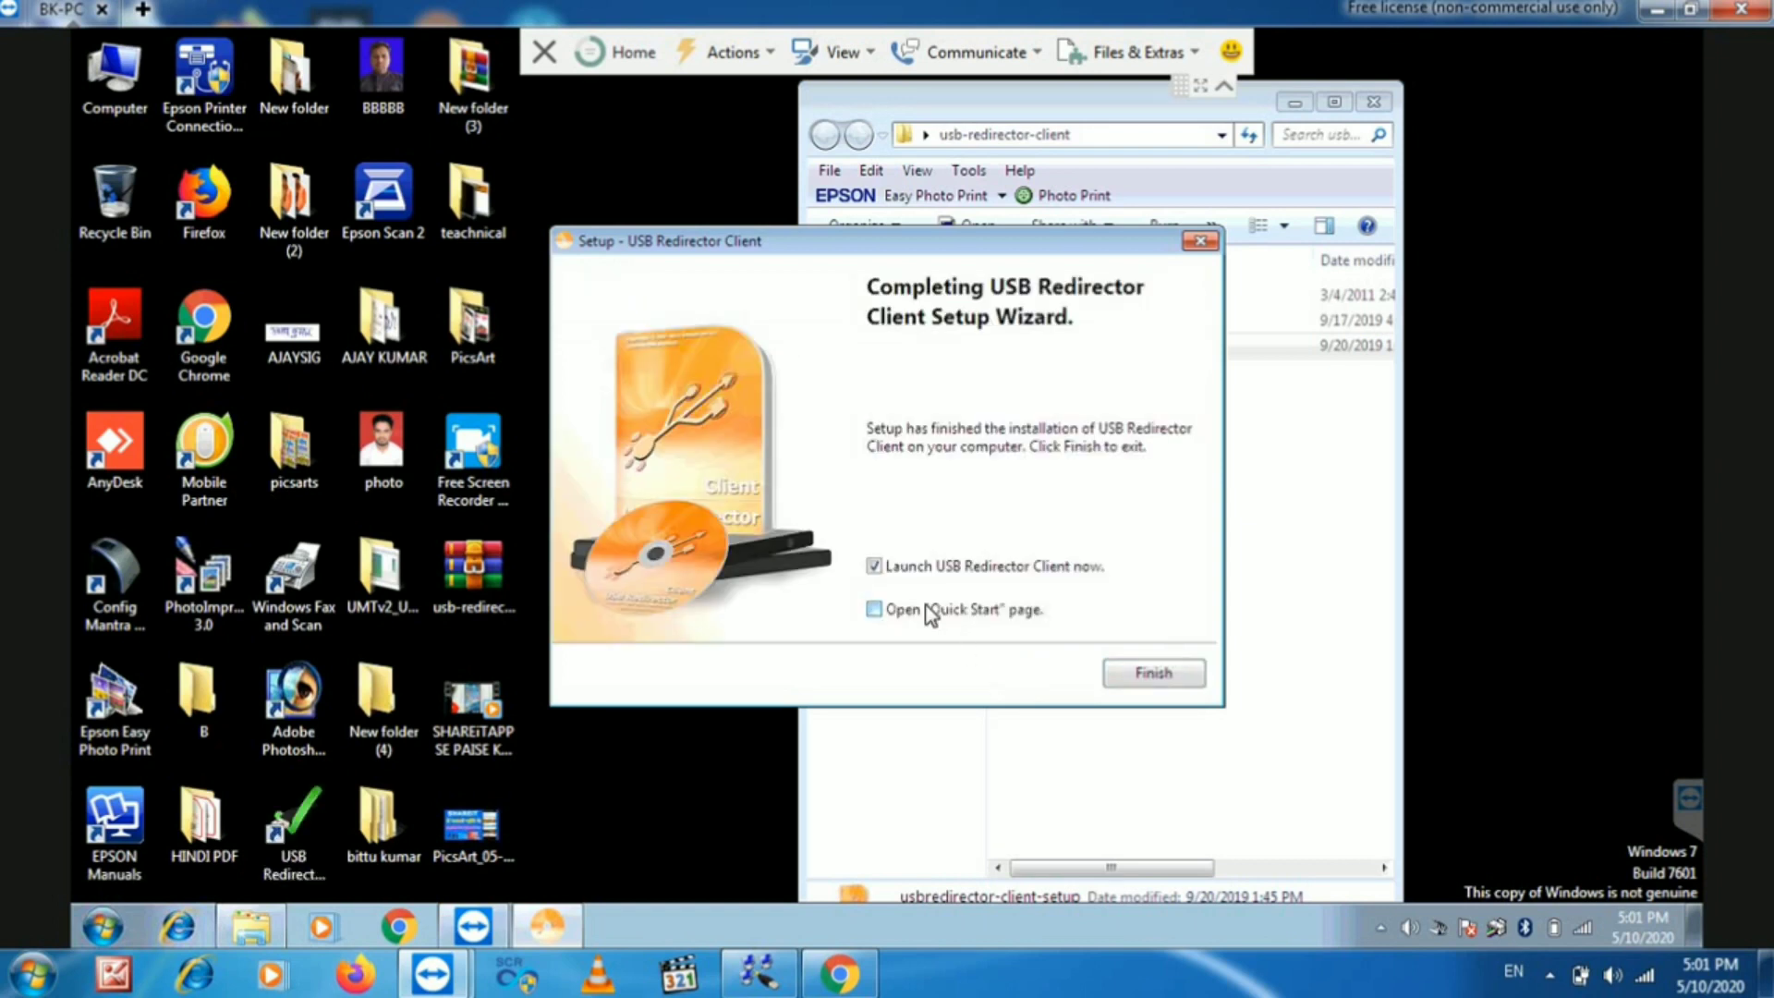
click(1157, 672)
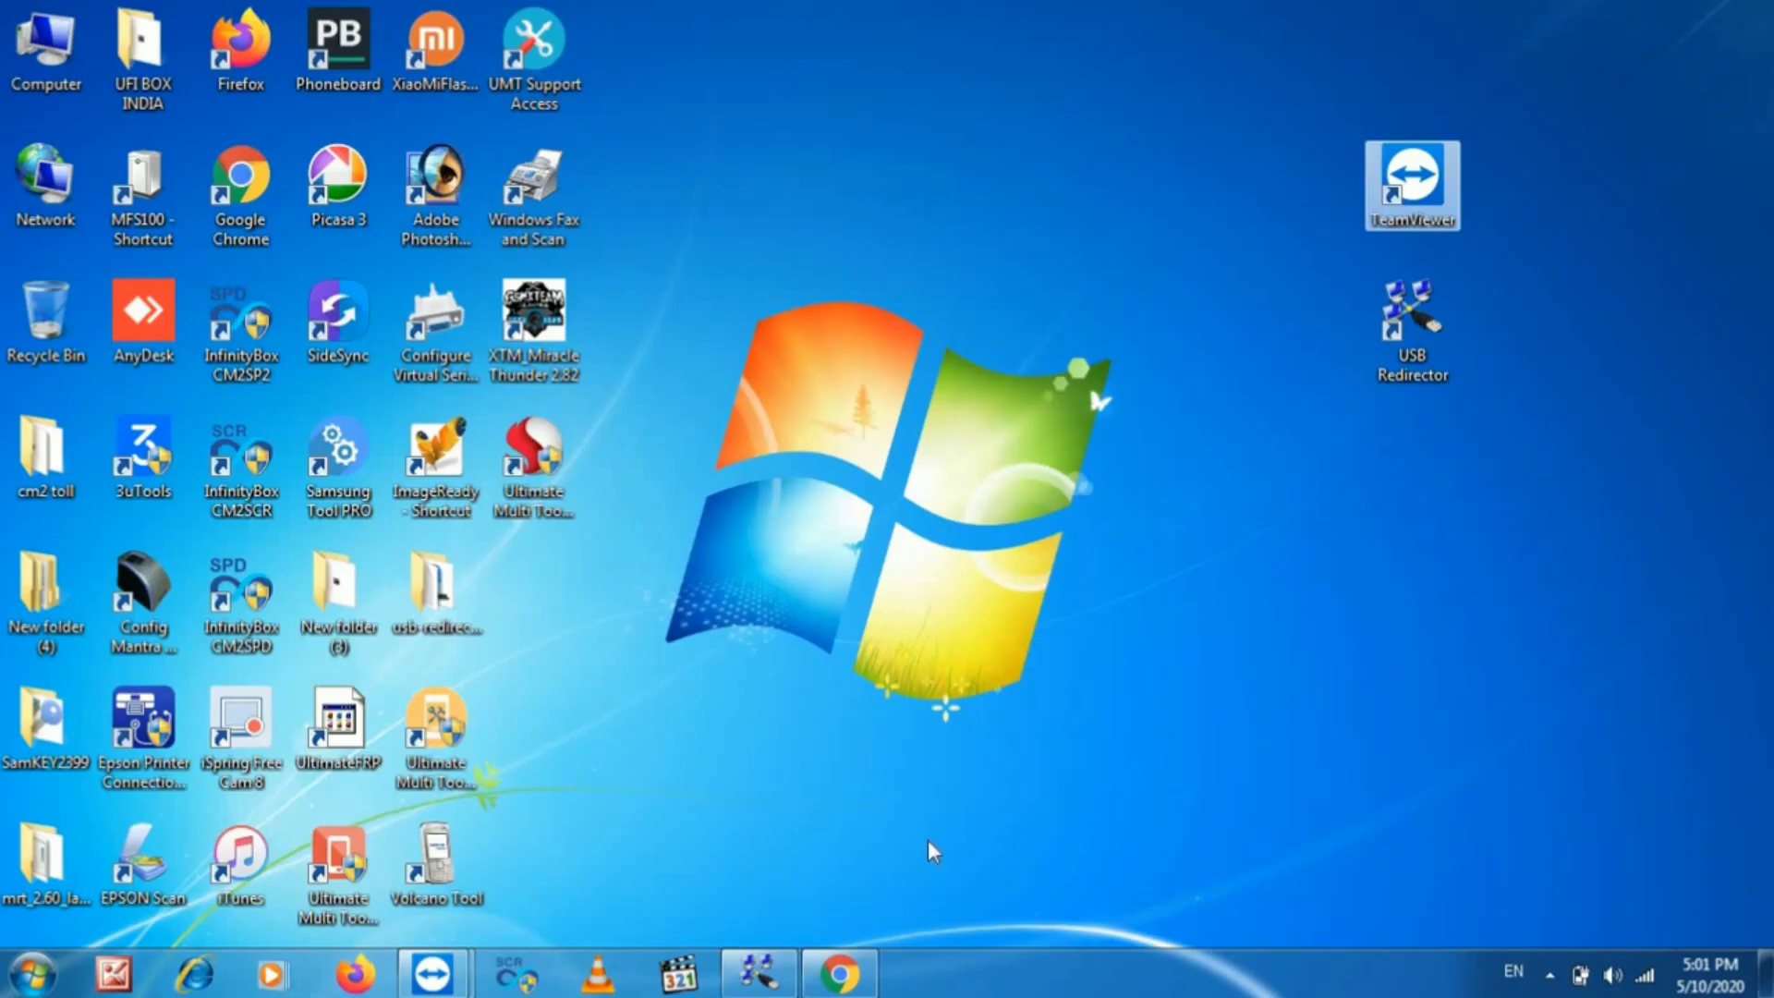
- Start a VPN connection to the partner PC, allowing a second connection and logging on
click(432, 974)
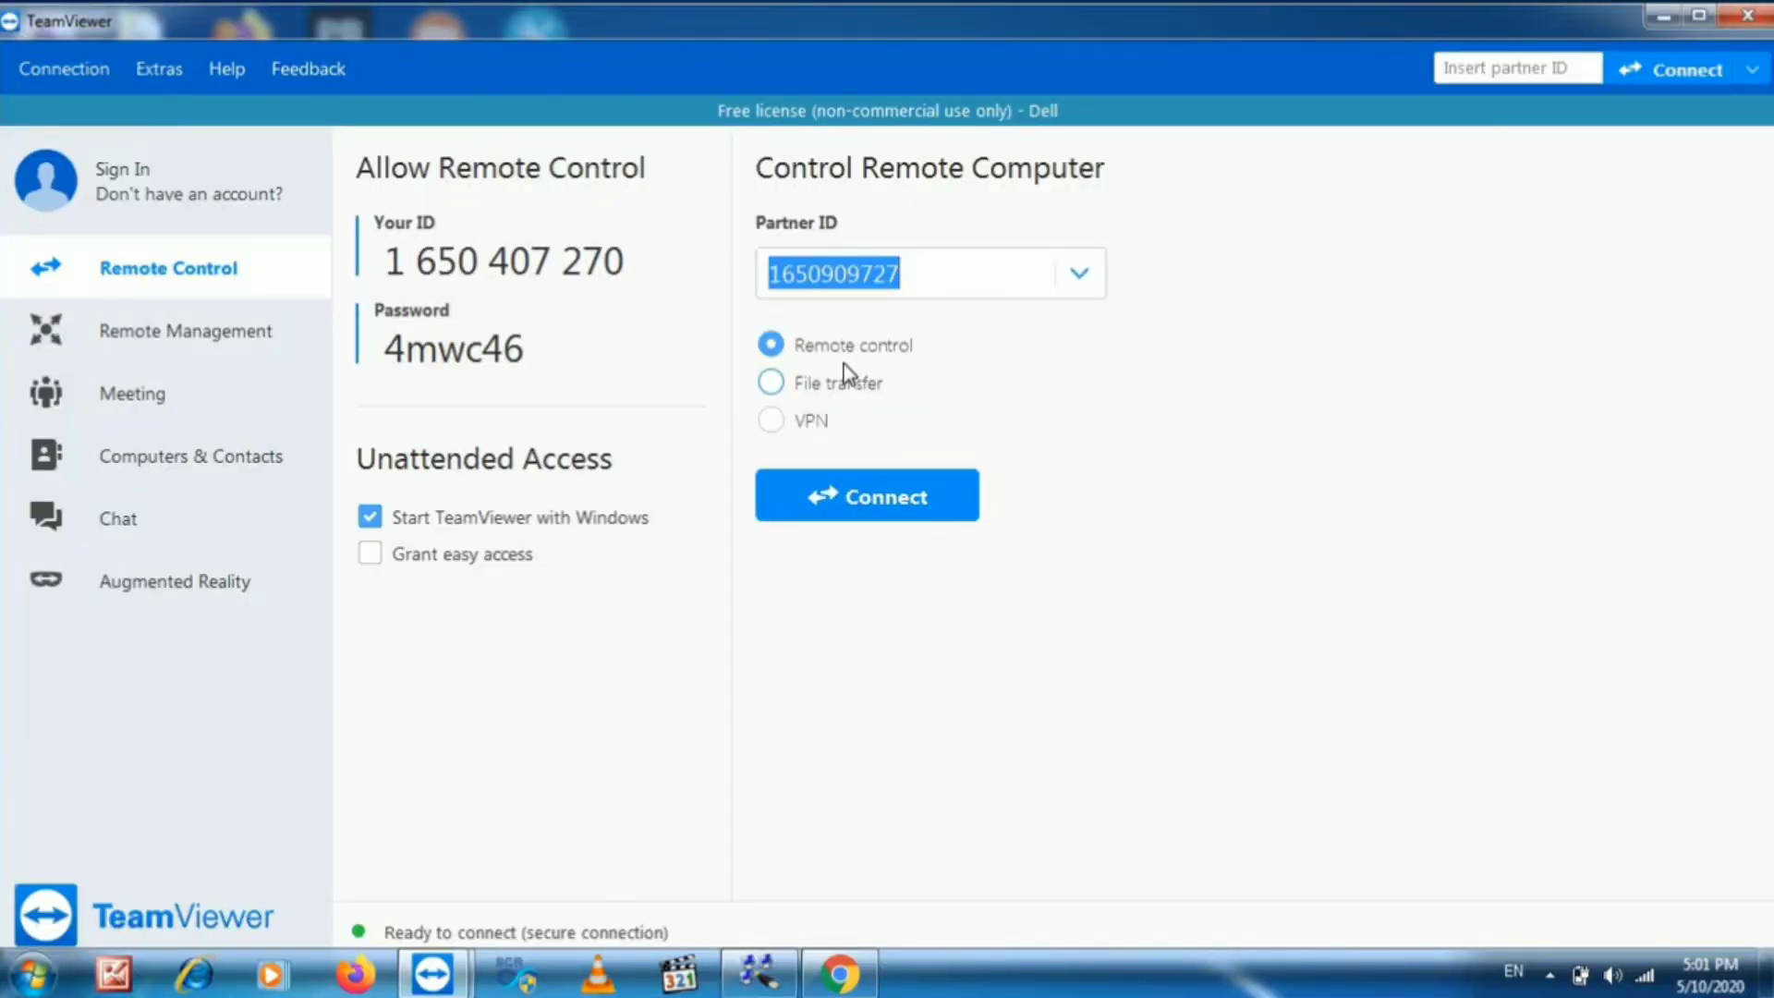
click(794, 421)
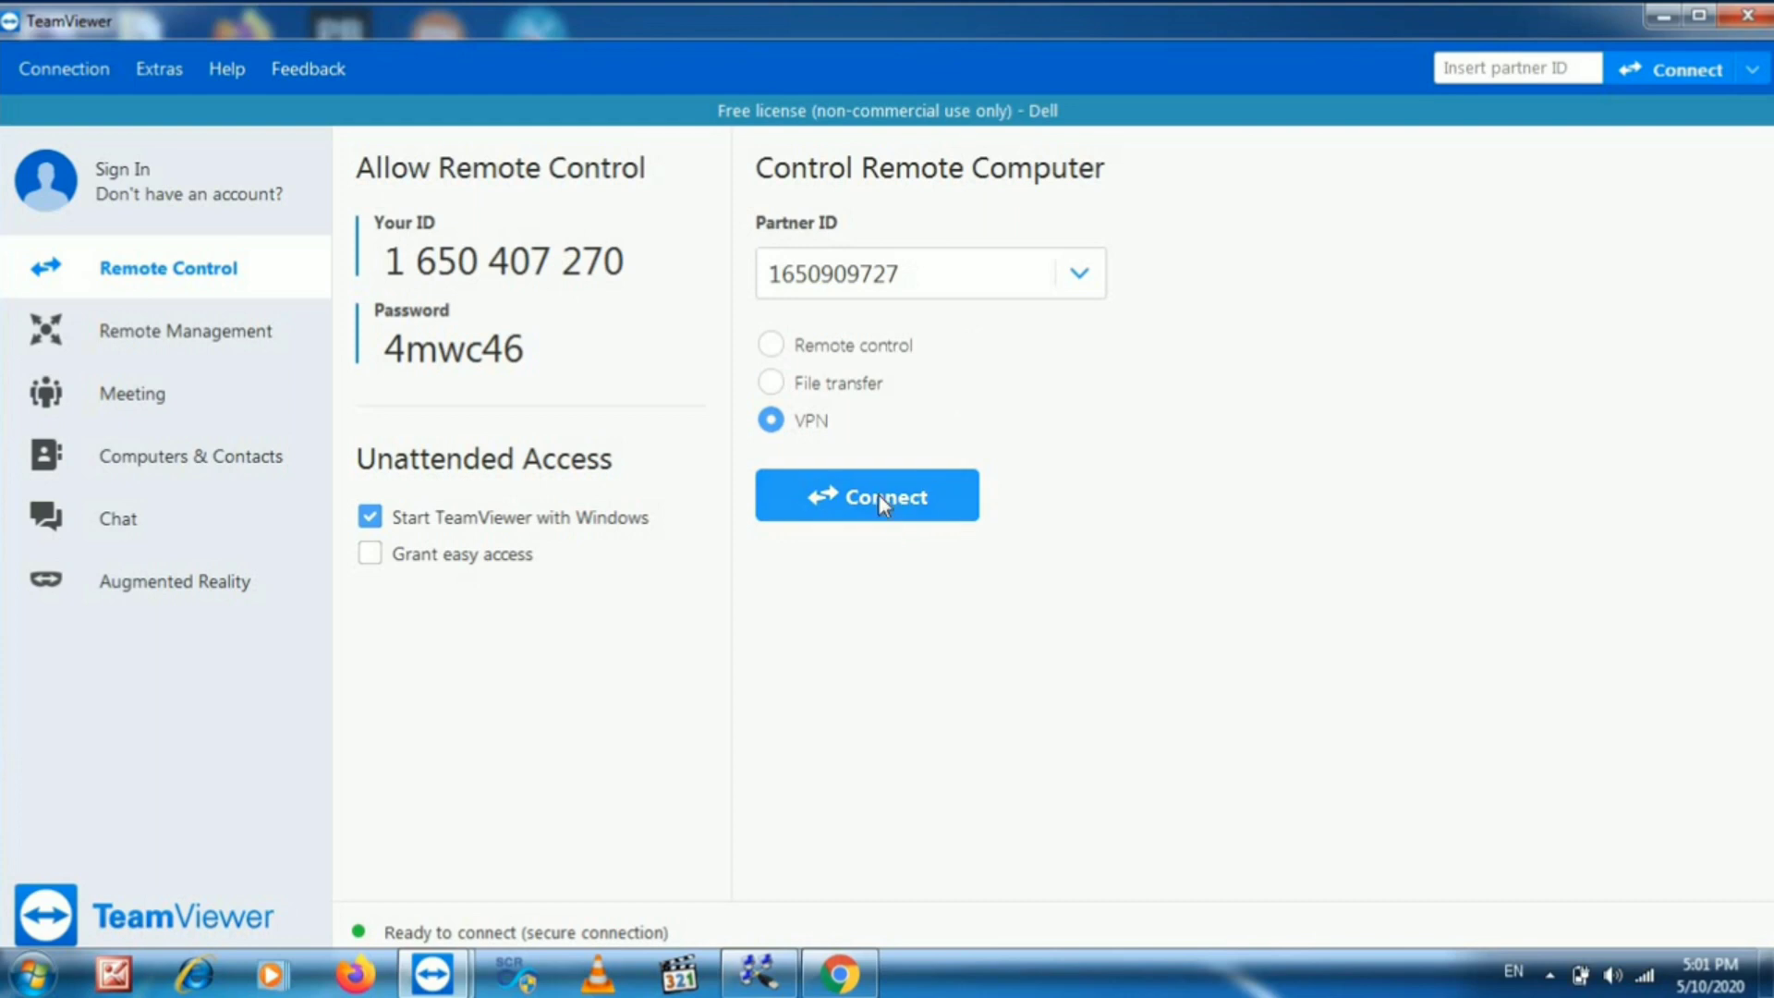
click(878, 494)
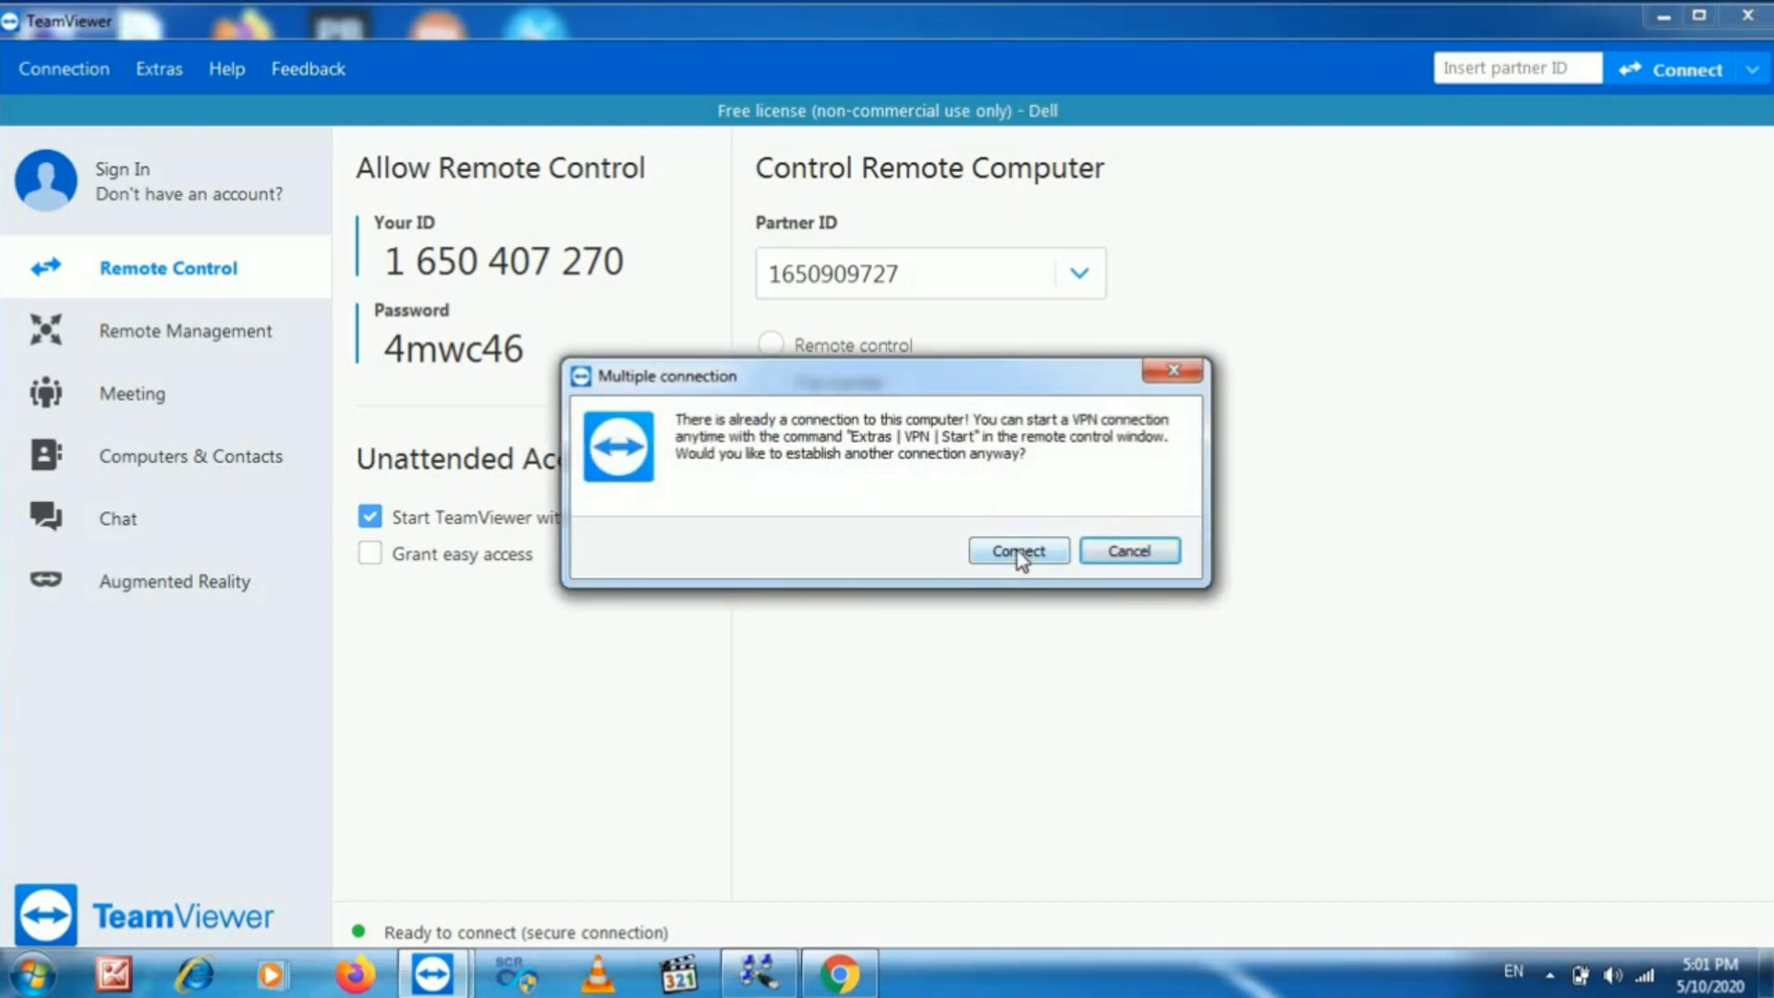
click(1018, 550)
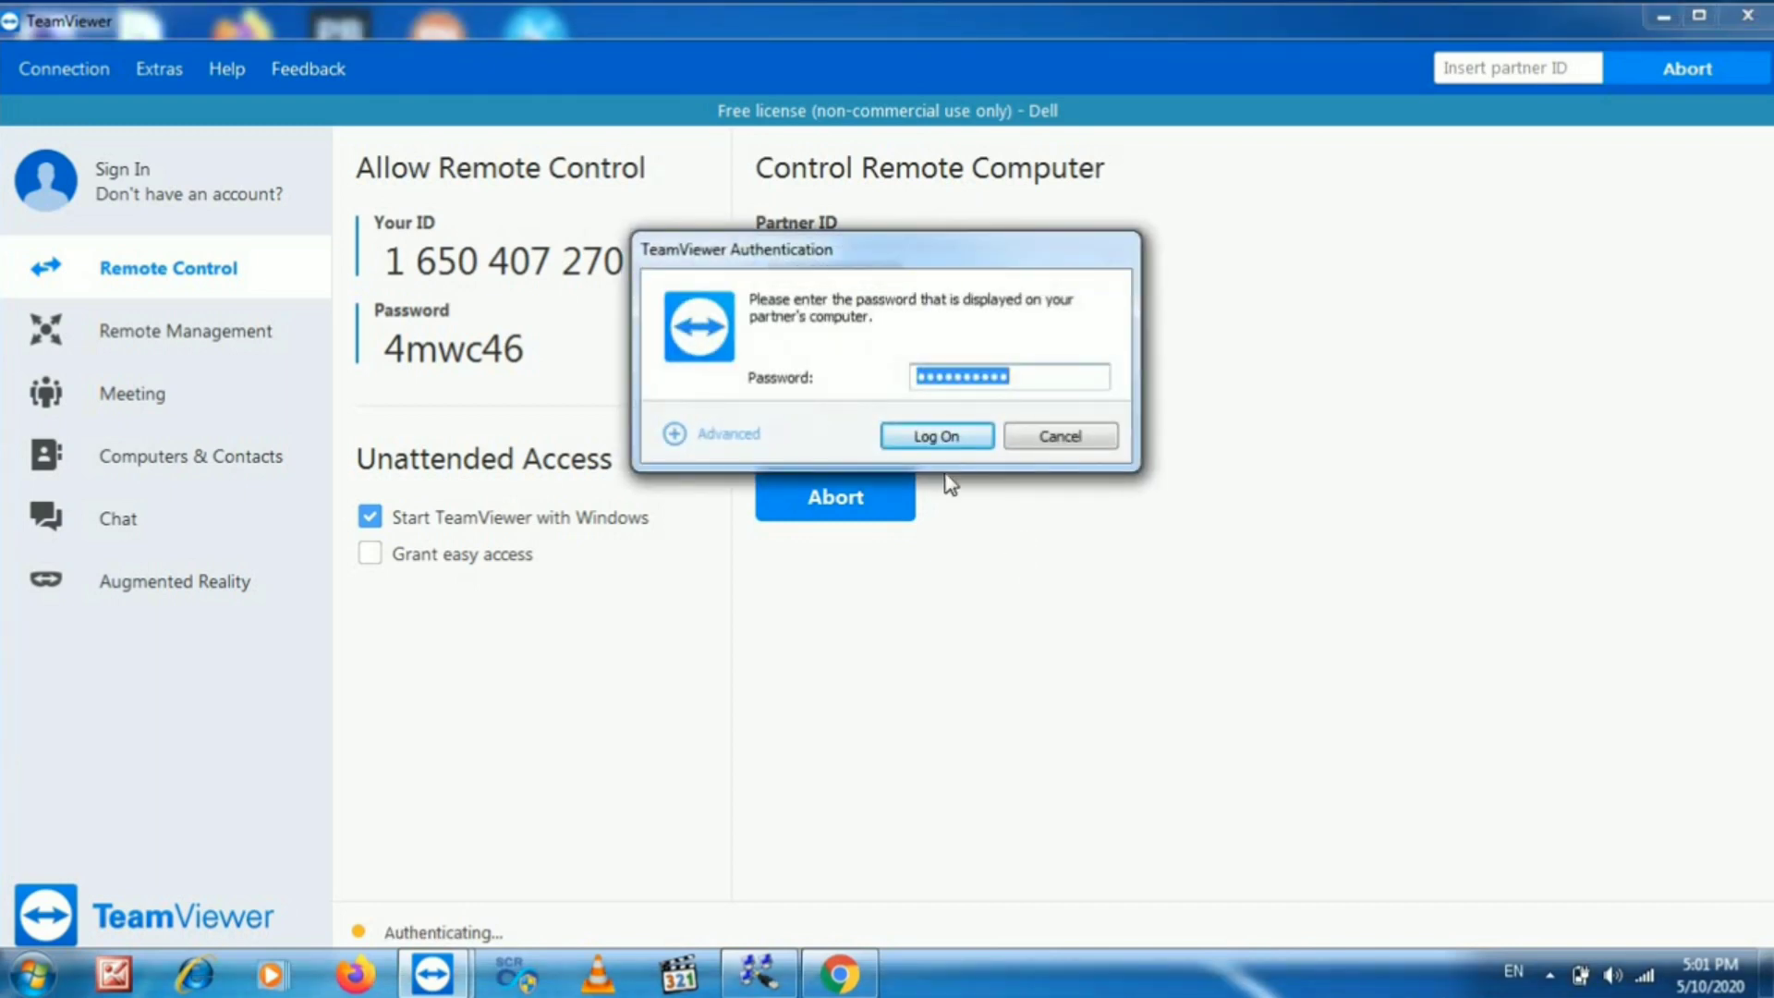
click(937, 438)
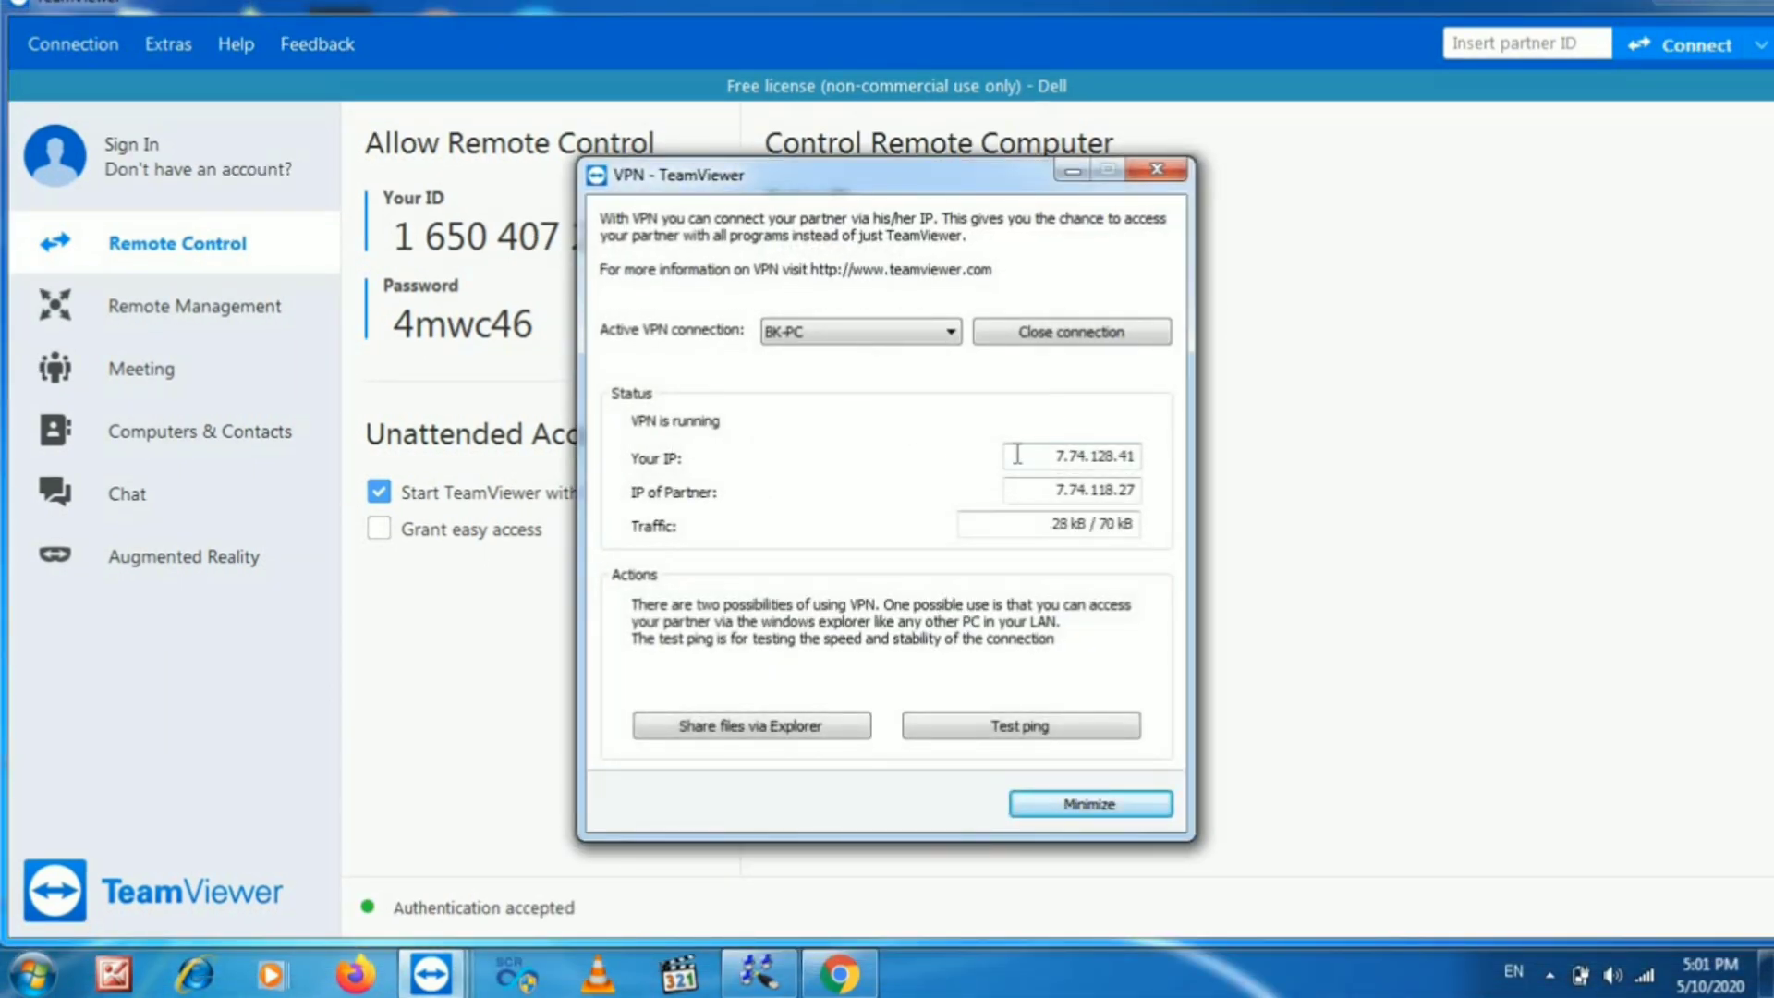
- Copy this PC's VPN IP 7.74.128.41, then minimize the TeamViewer and VPN windows
drag(1049, 458, 1135, 455)
right_click(1087, 457)
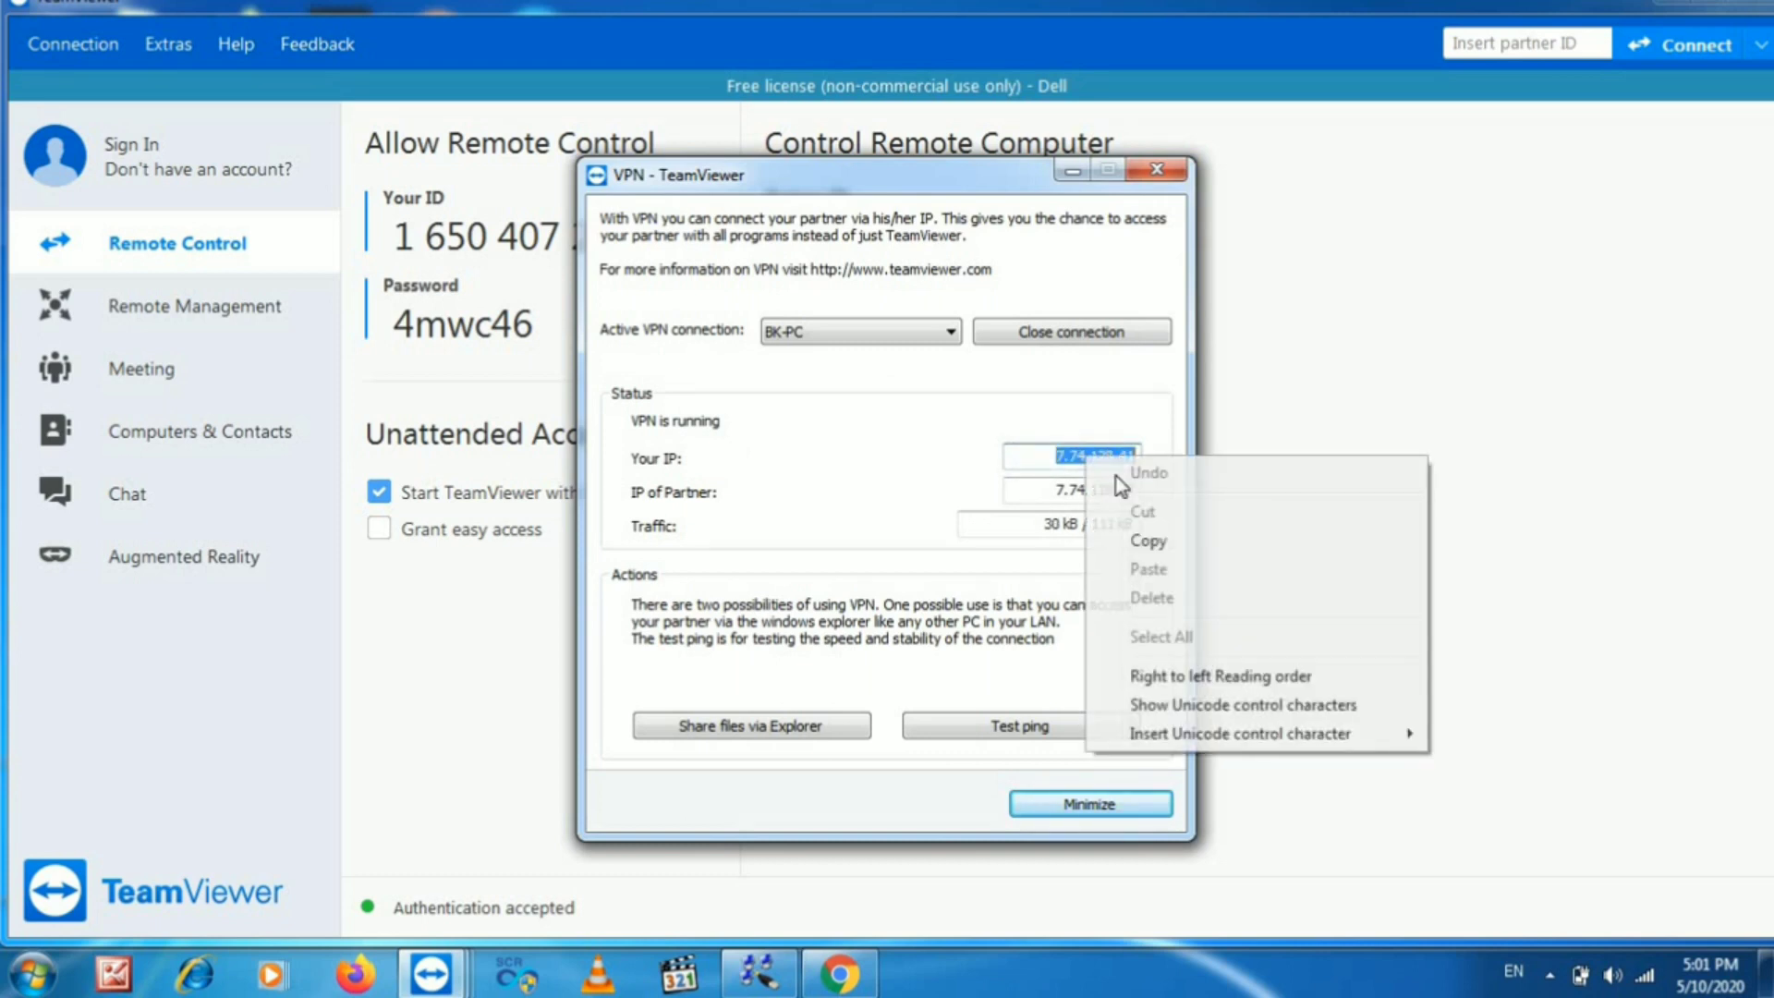
click(1149, 541)
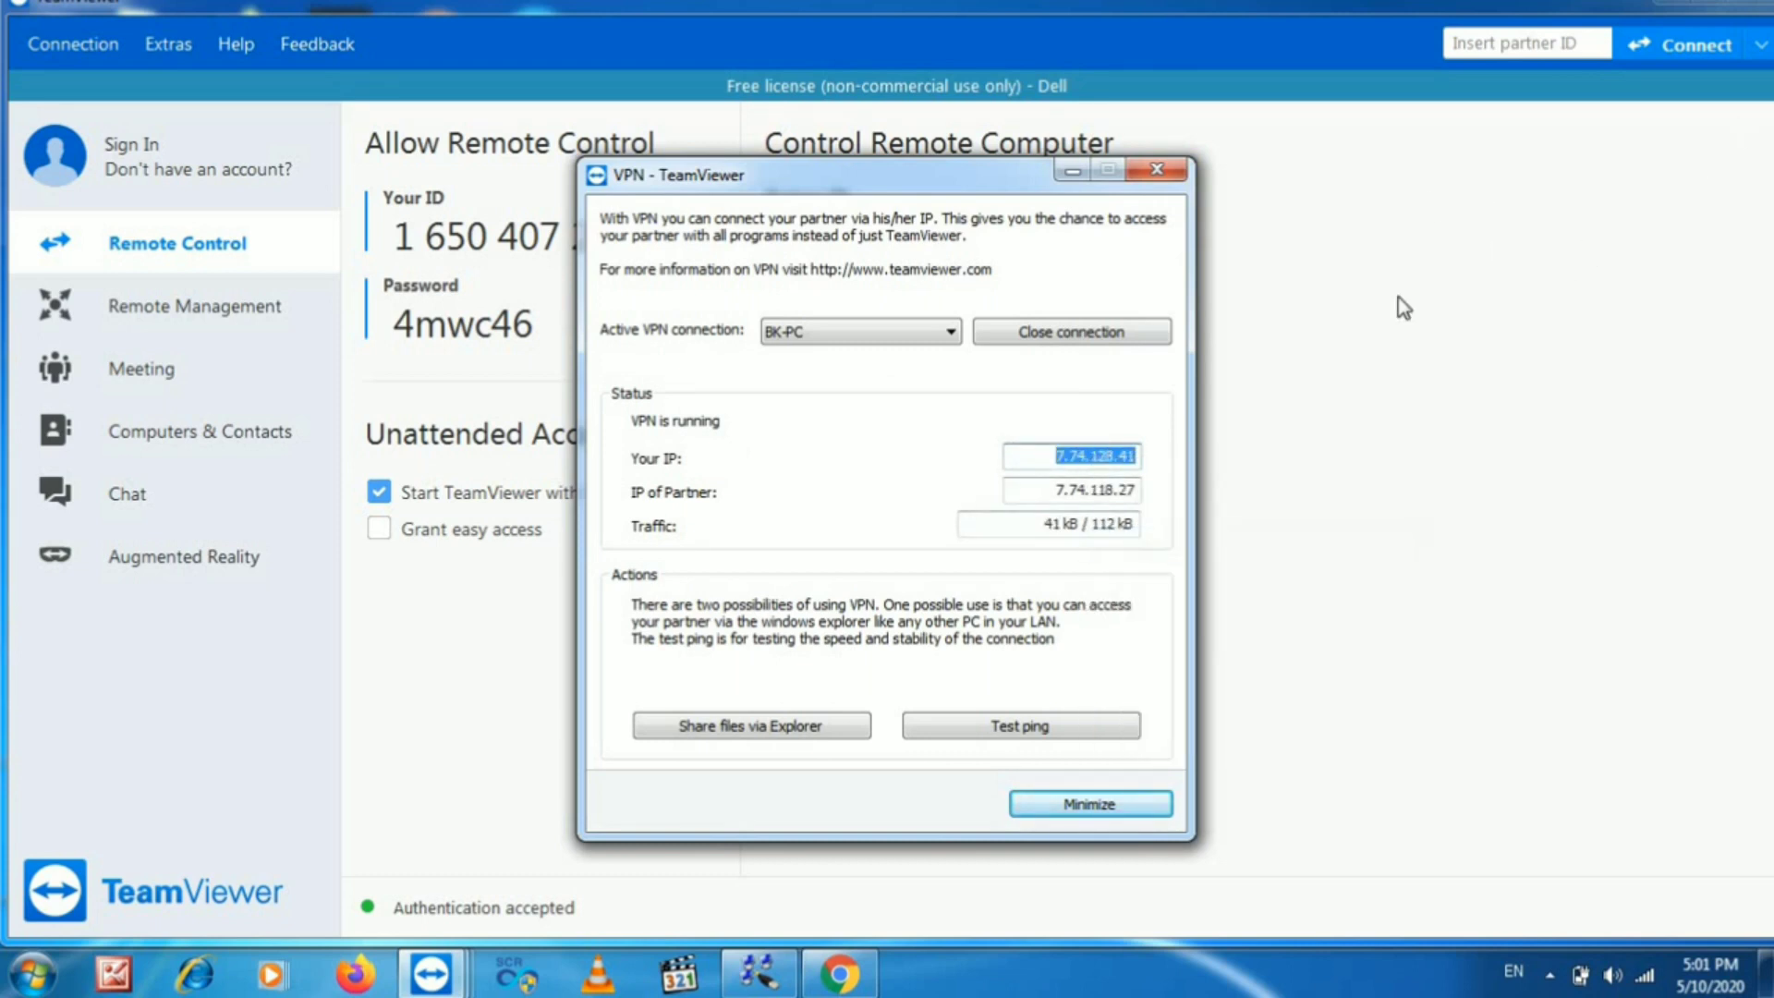
click(1683, 9)
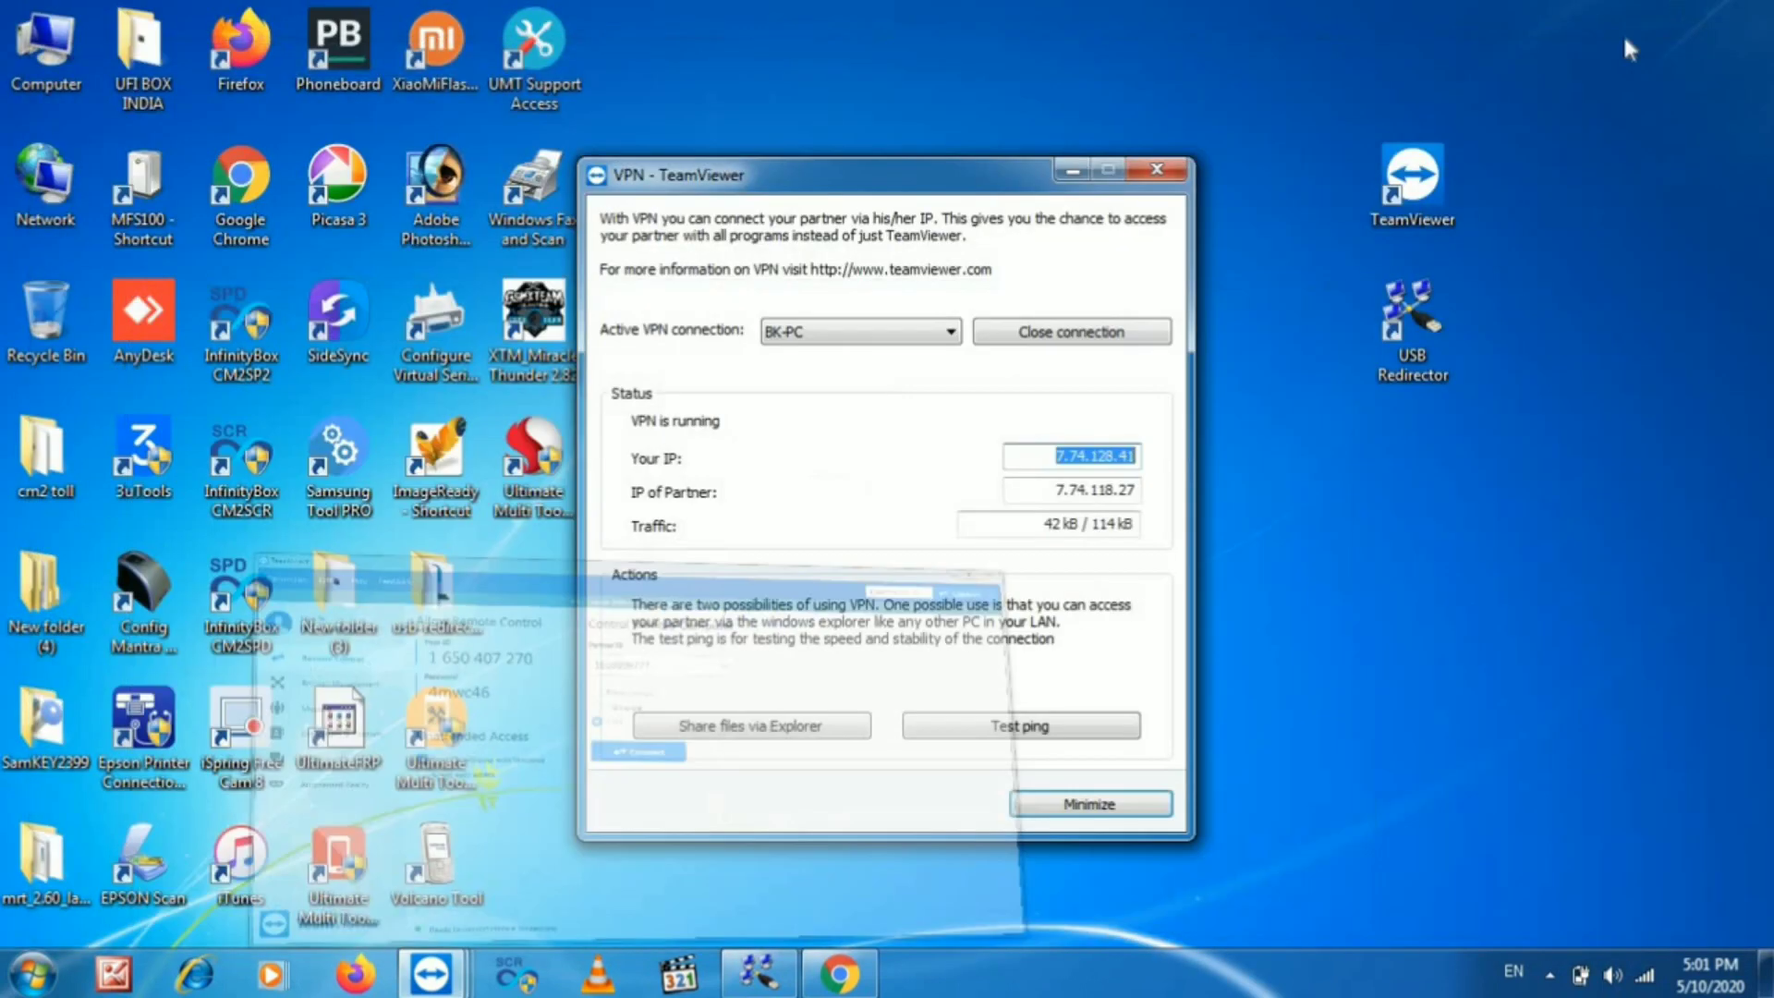
click(1069, 168)
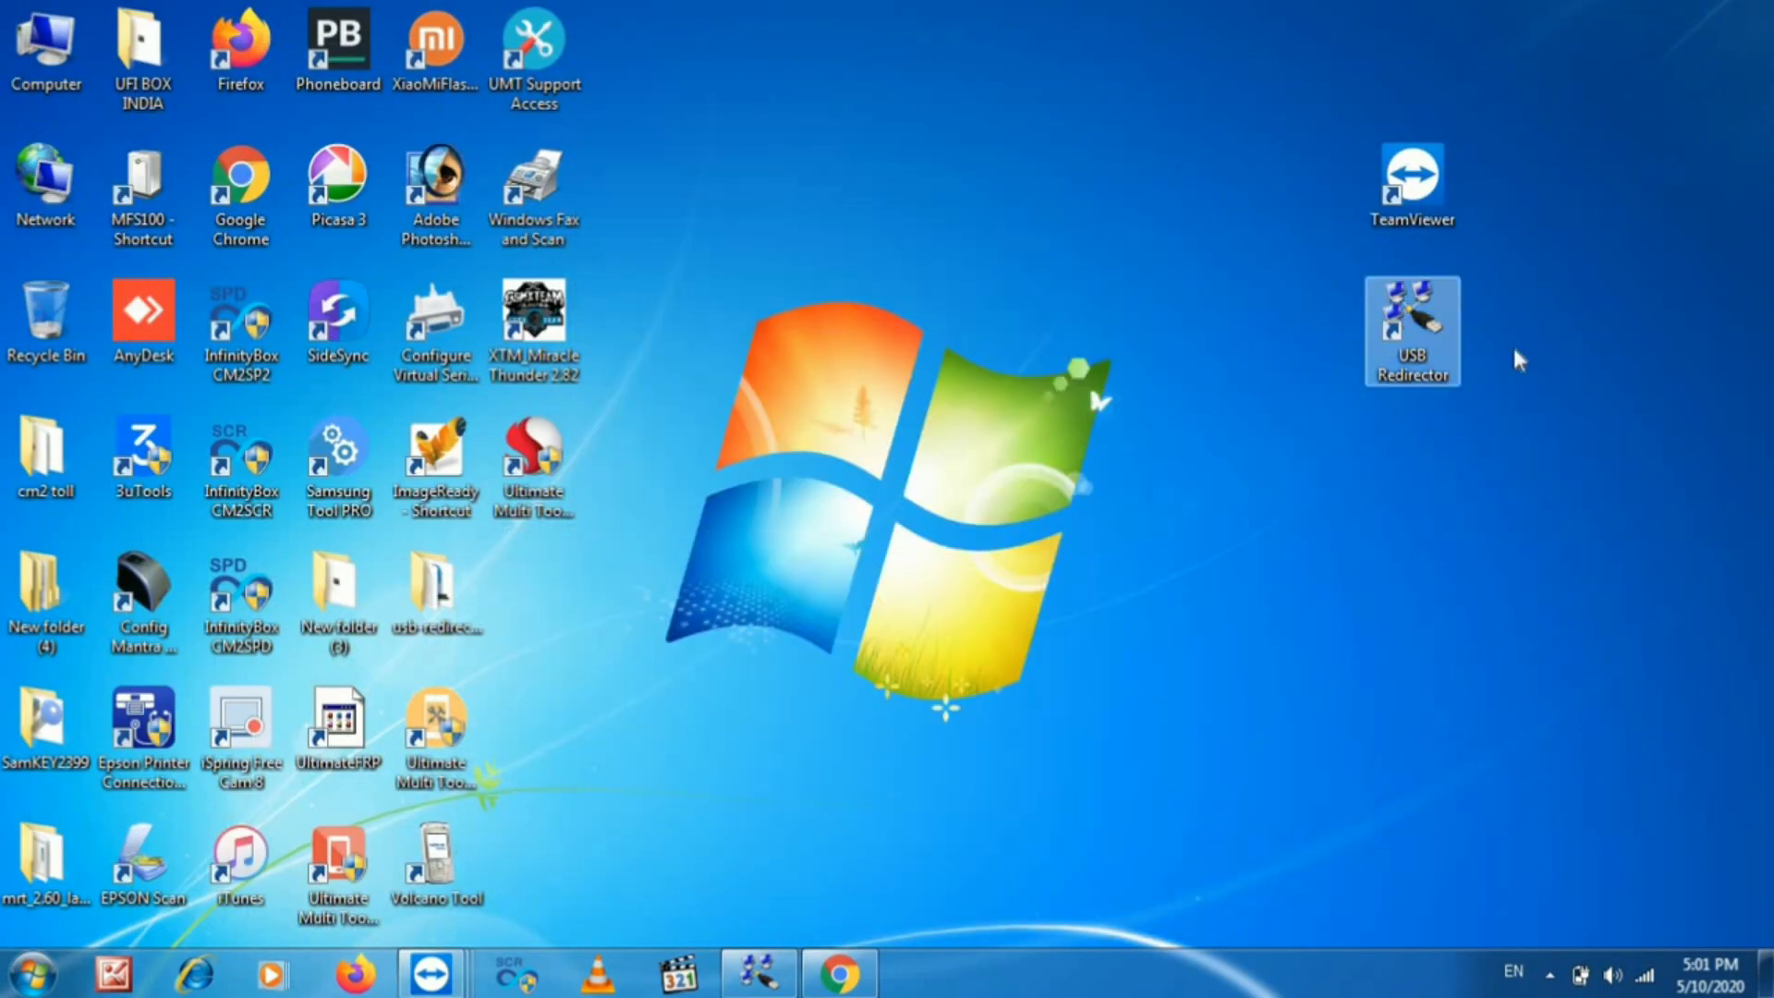
- In USB Redirector, stop and then re-share the EMV Smartcard Reader, then show the desktop
double_click(1428, 347)
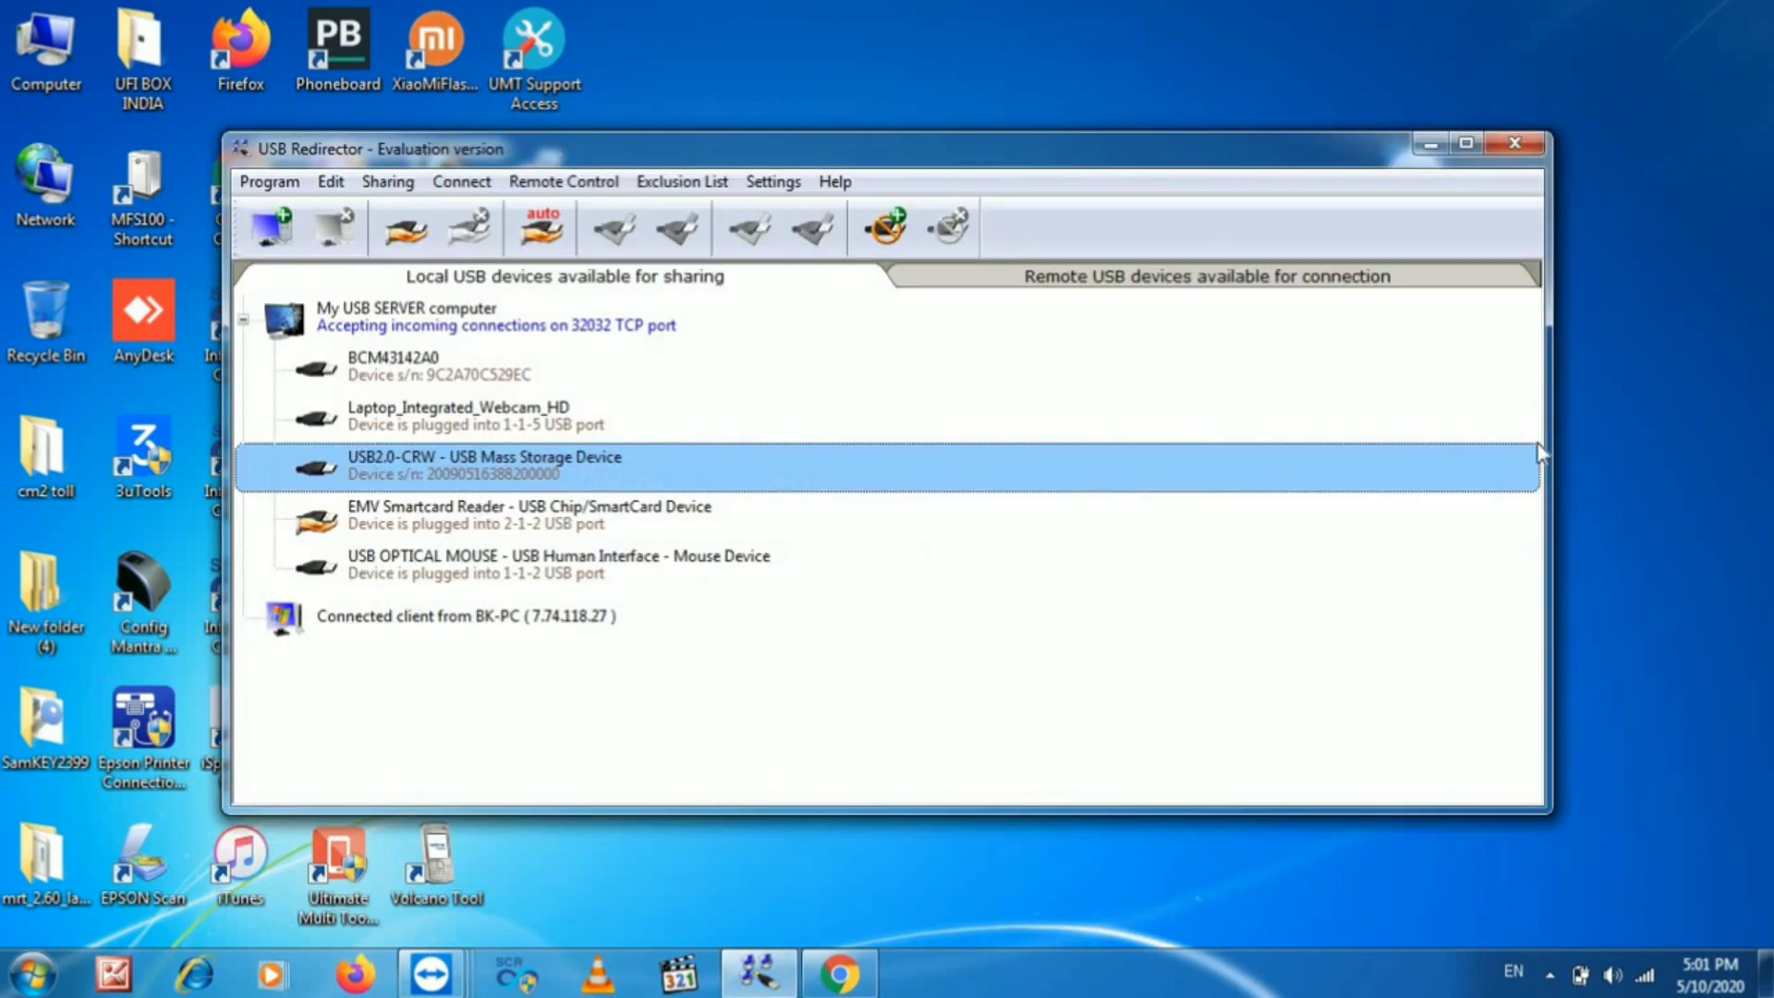
drag(1282, 159, 1466, 147)
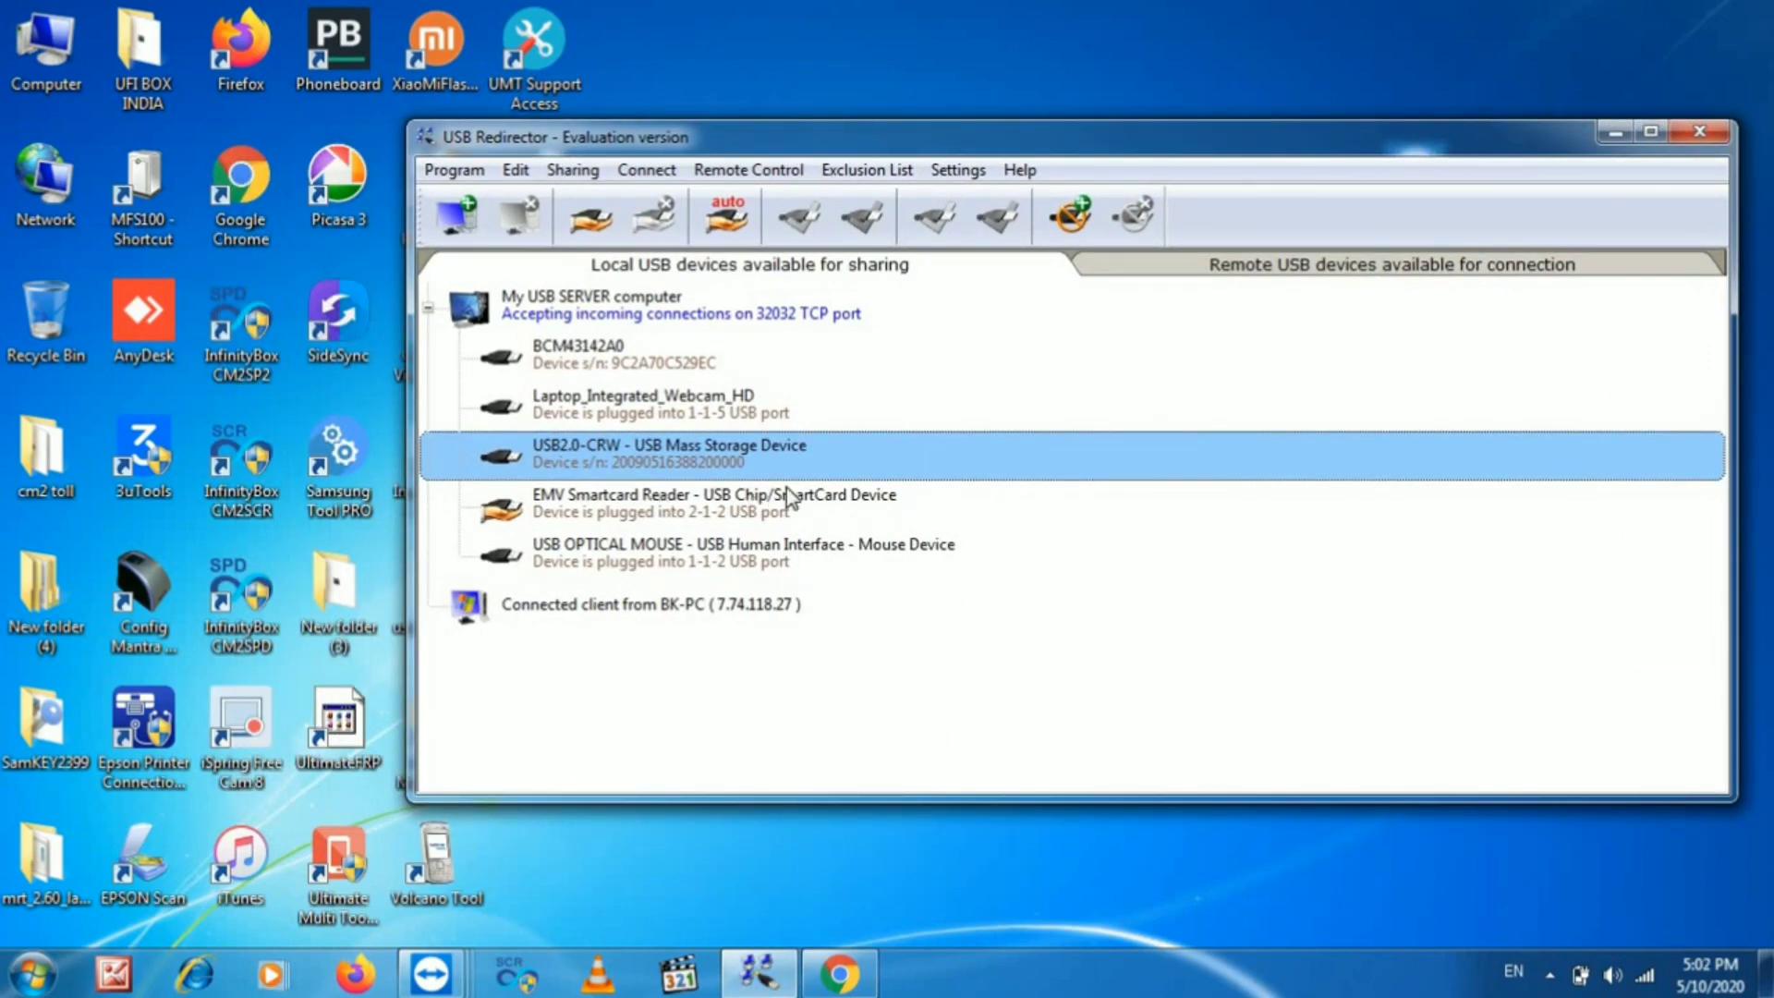
right_click(744, 519)
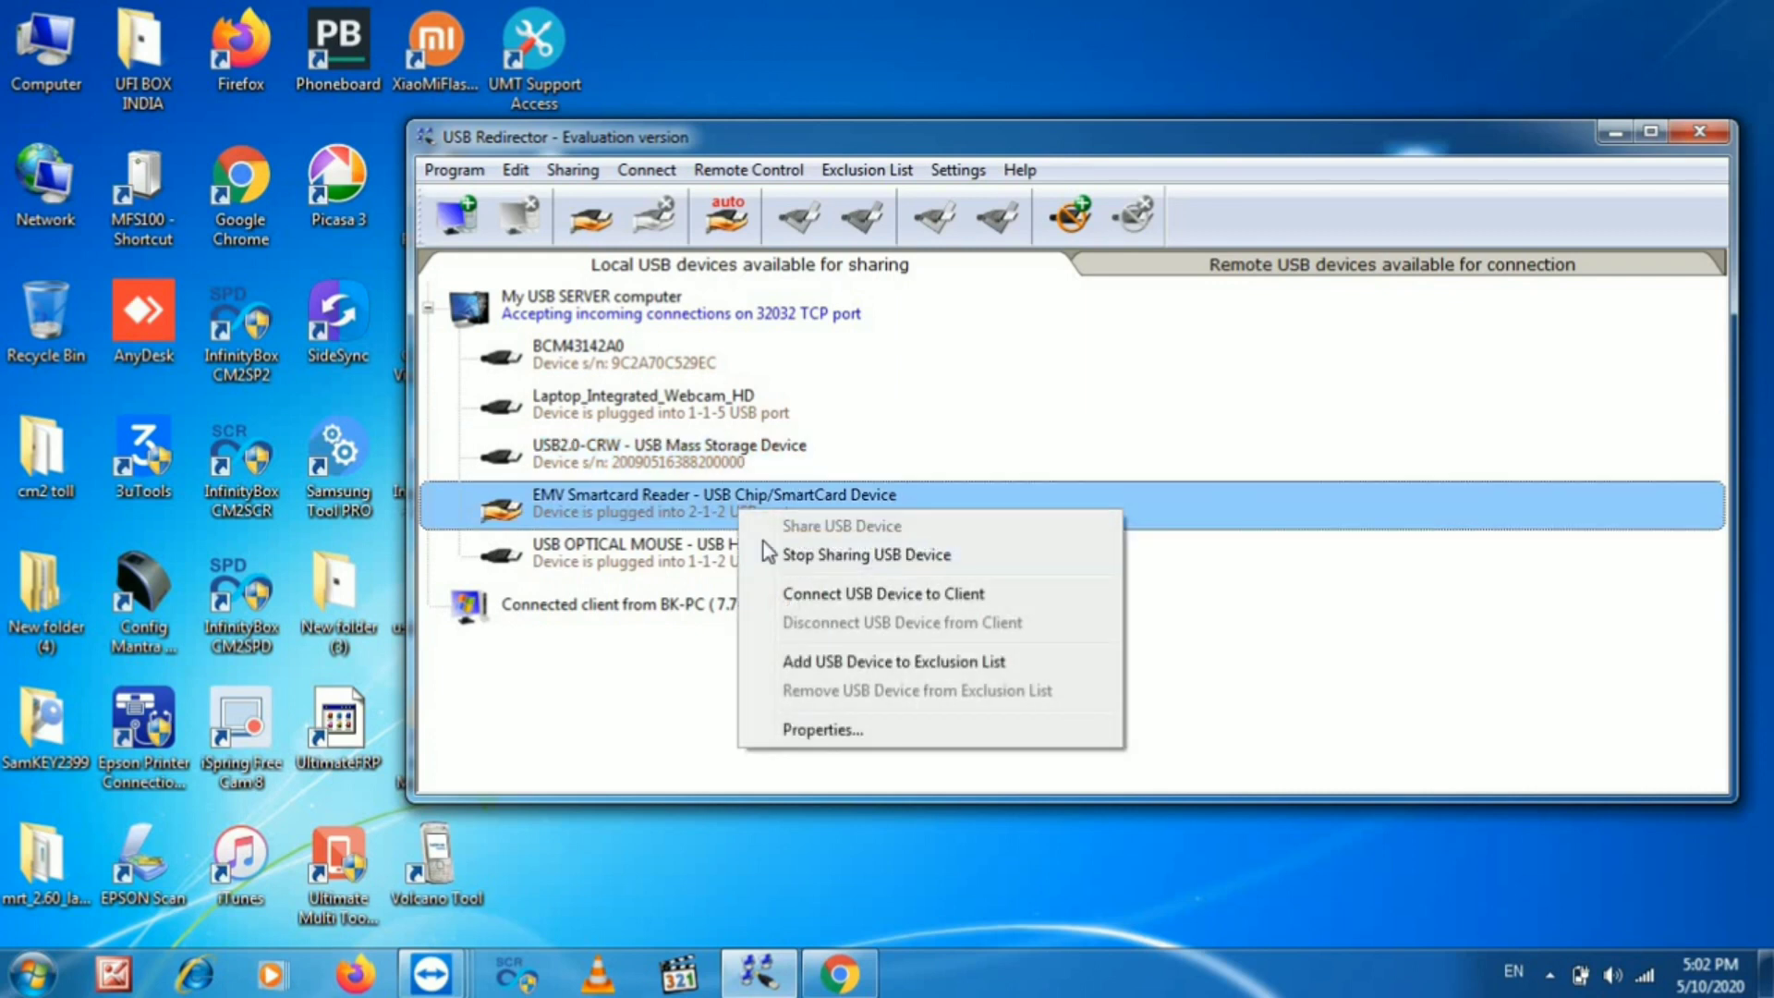
click(763, 544)
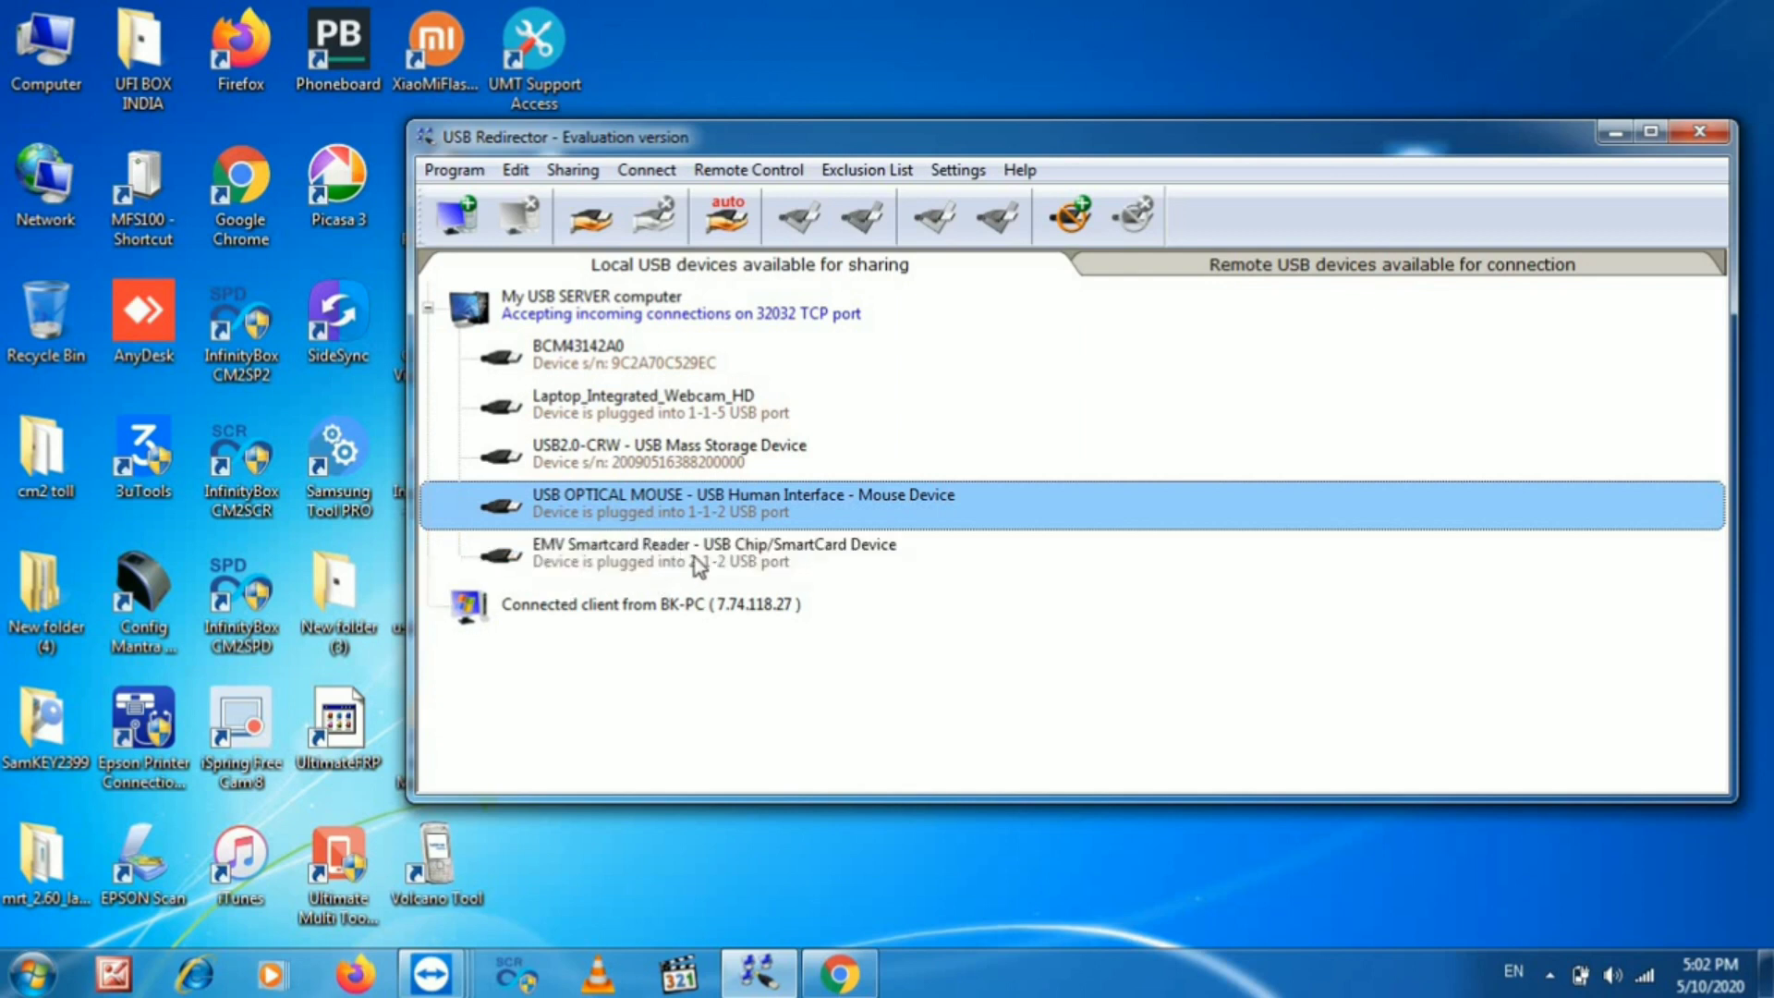
right_click(636, 549)
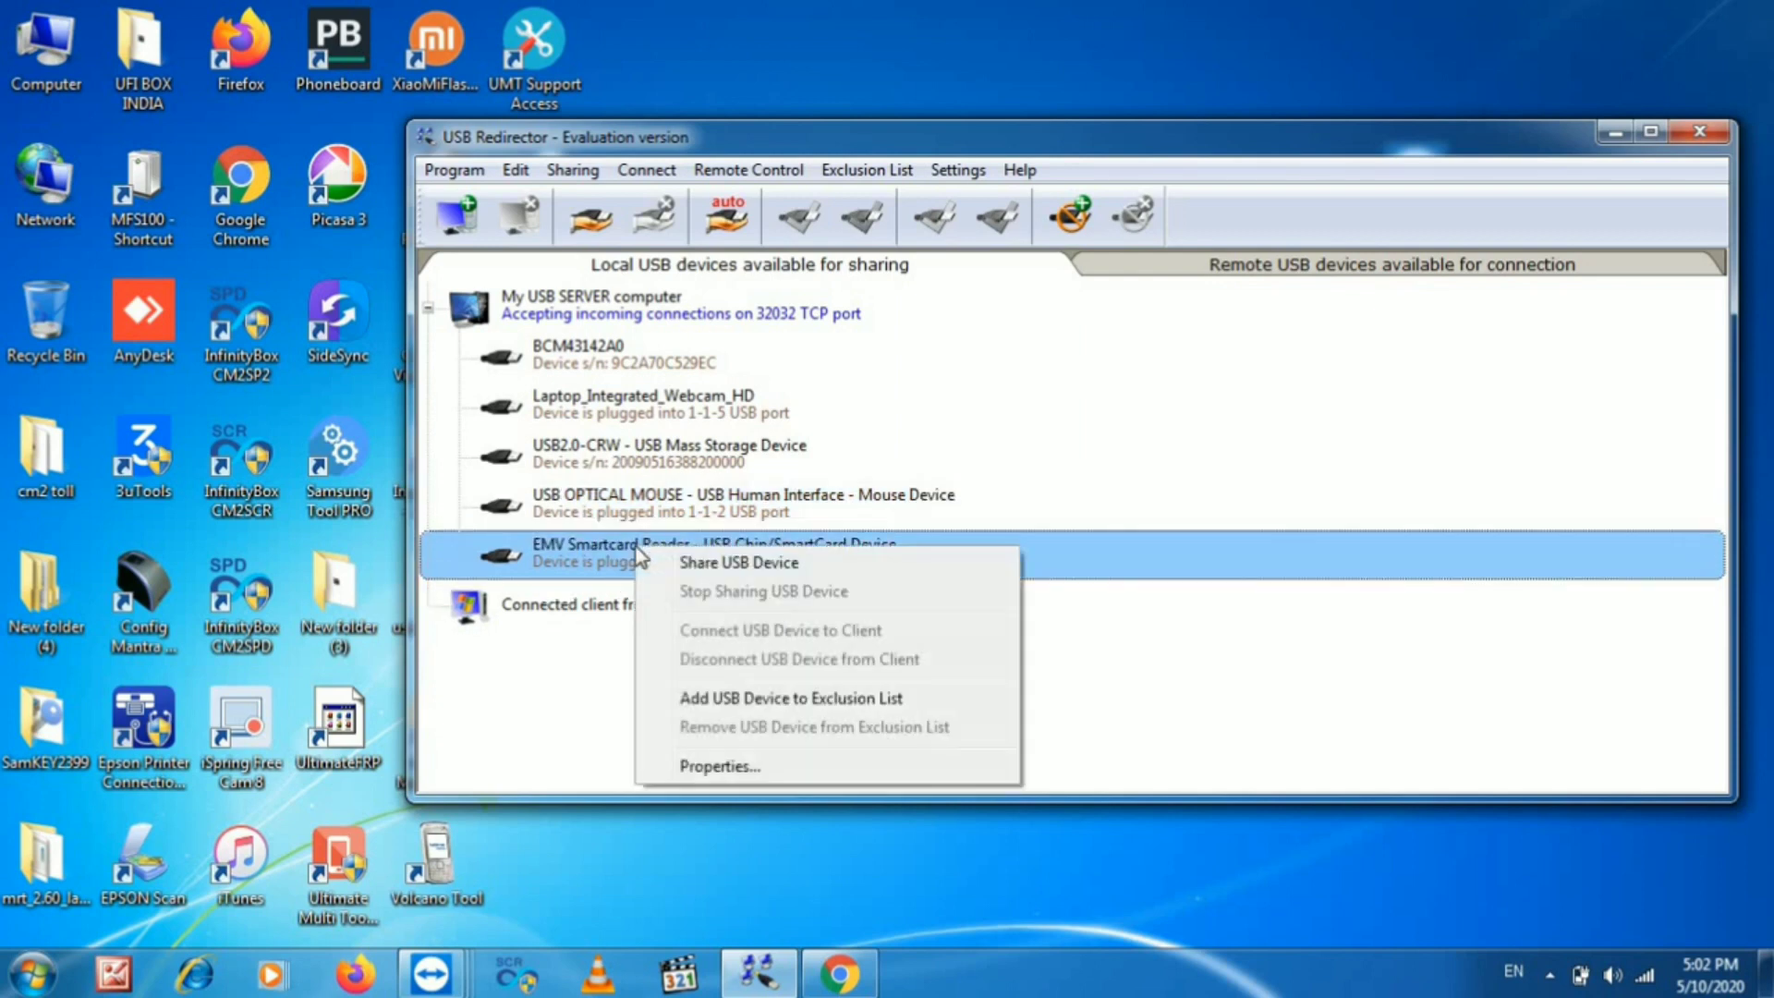
click(722, 564)
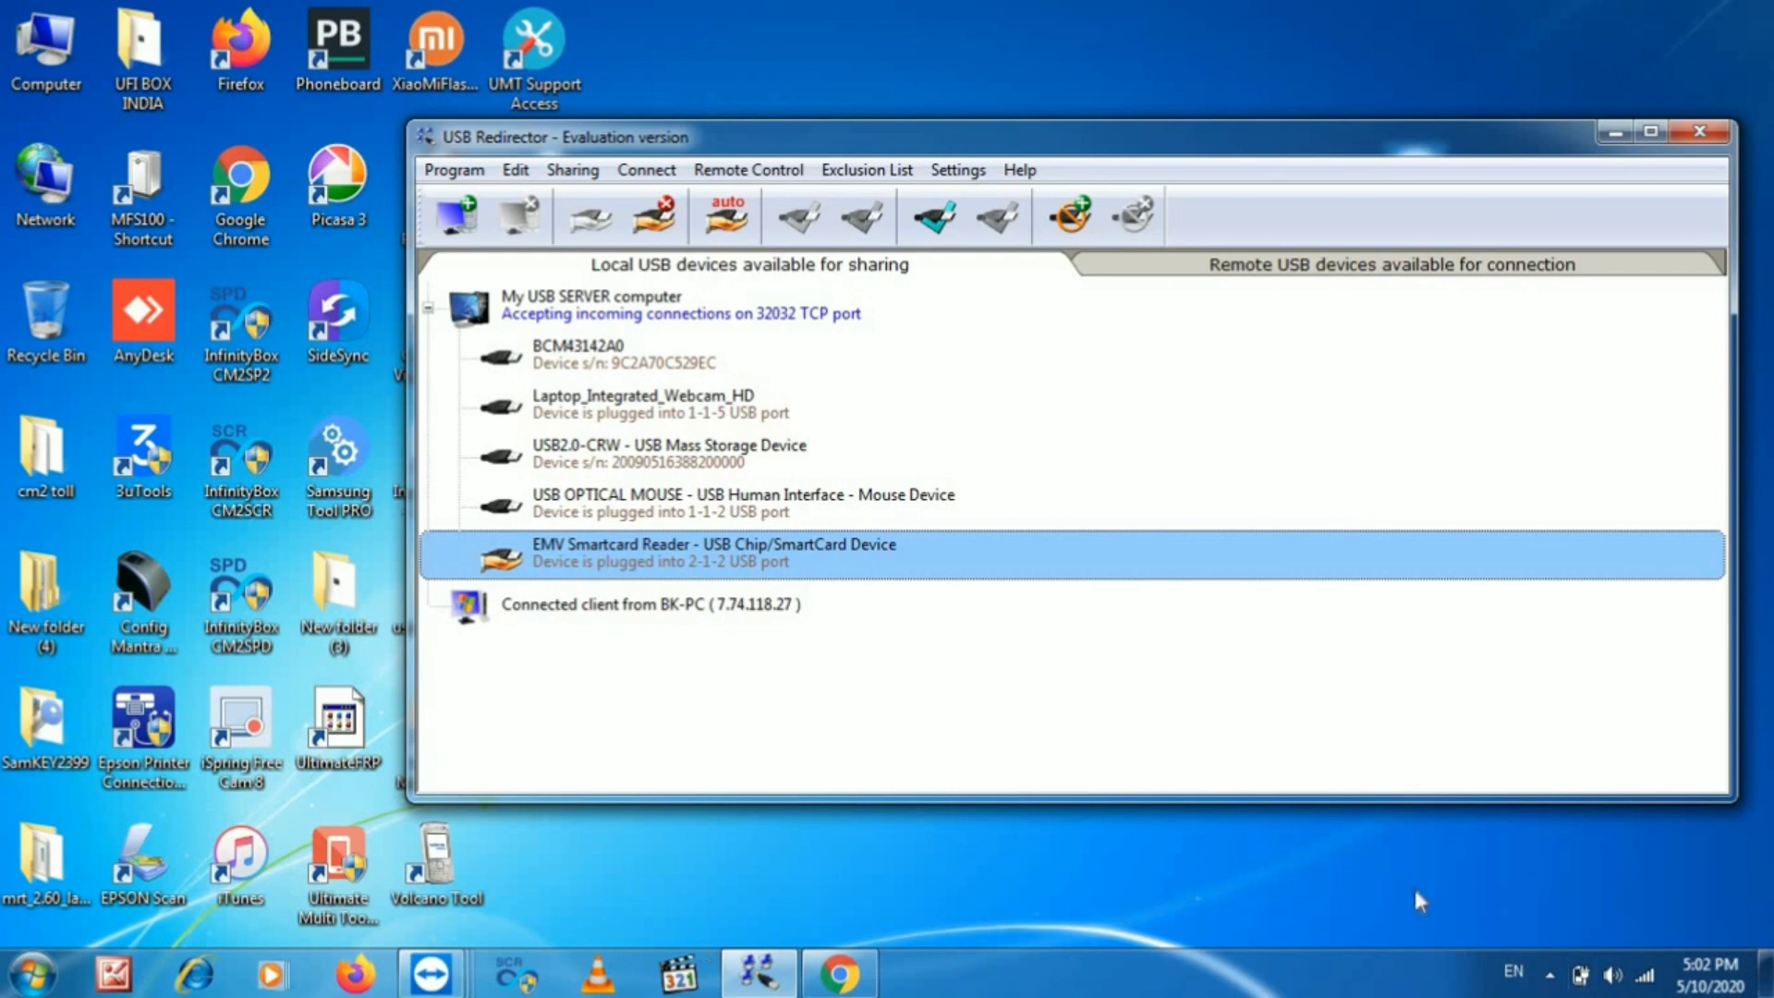
click(1765, 975)
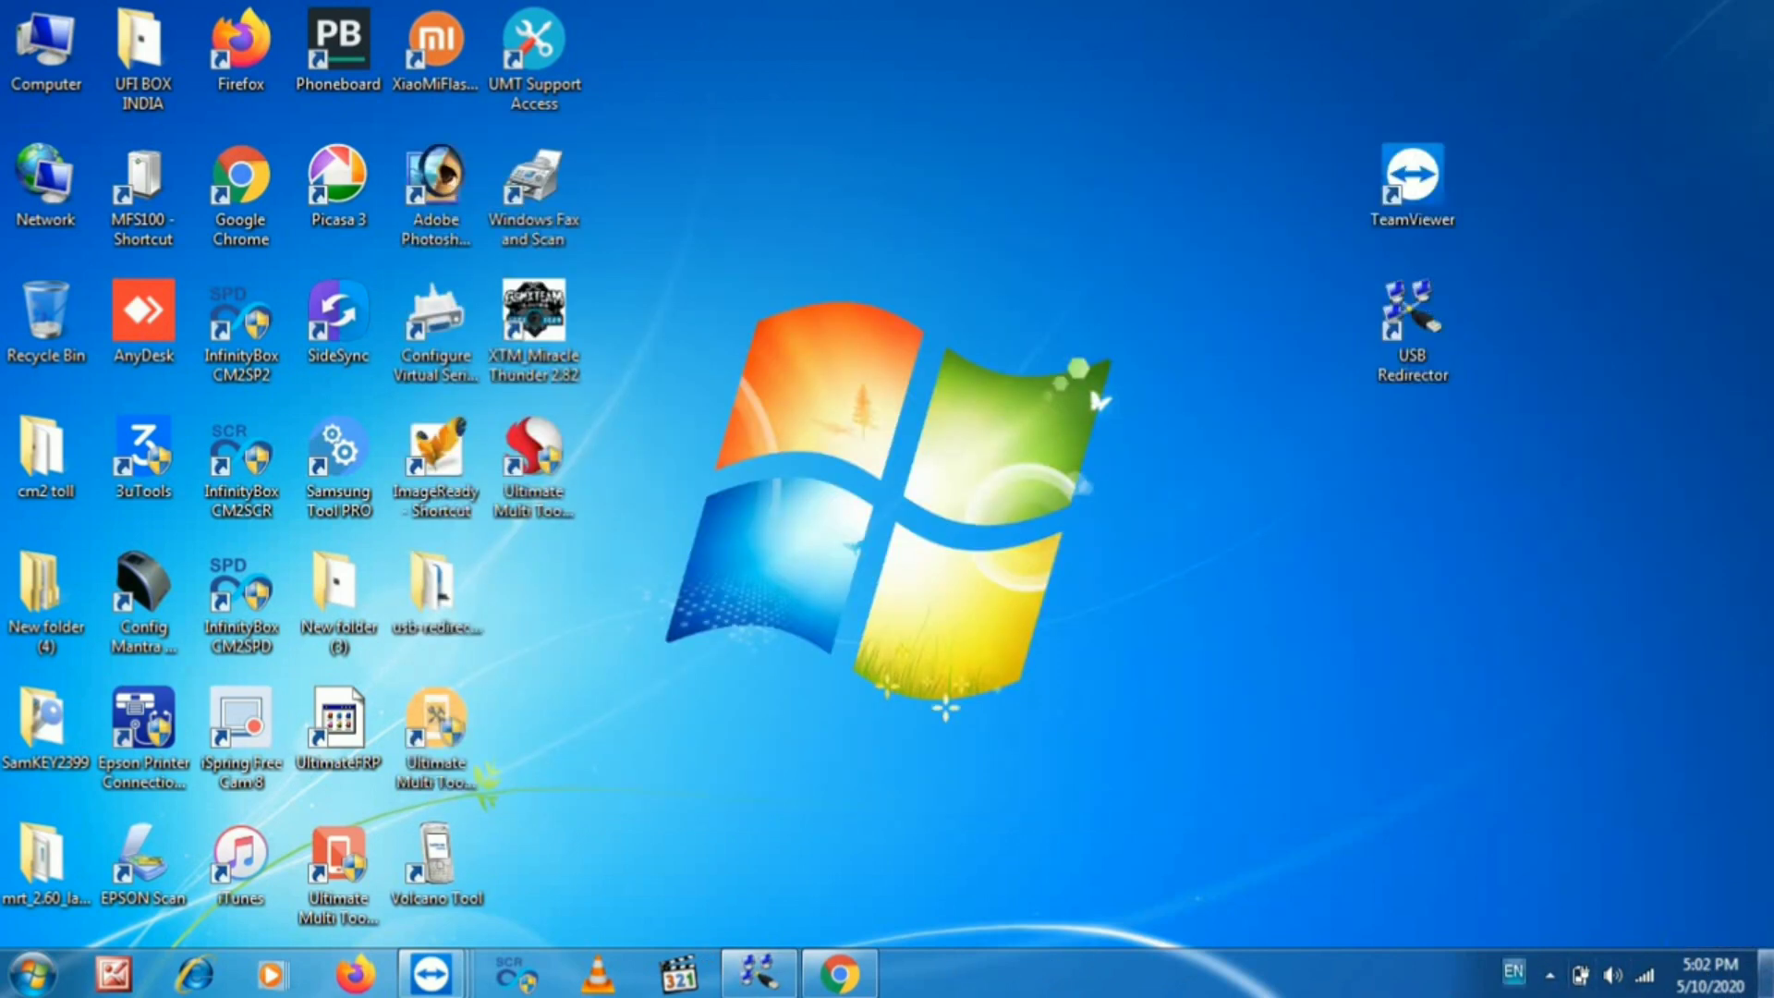
- In the BK-PC session, add USB server 7.74.128.41 to USB Redirector Client
click(1765, 975)
mouse_move(431, 973)
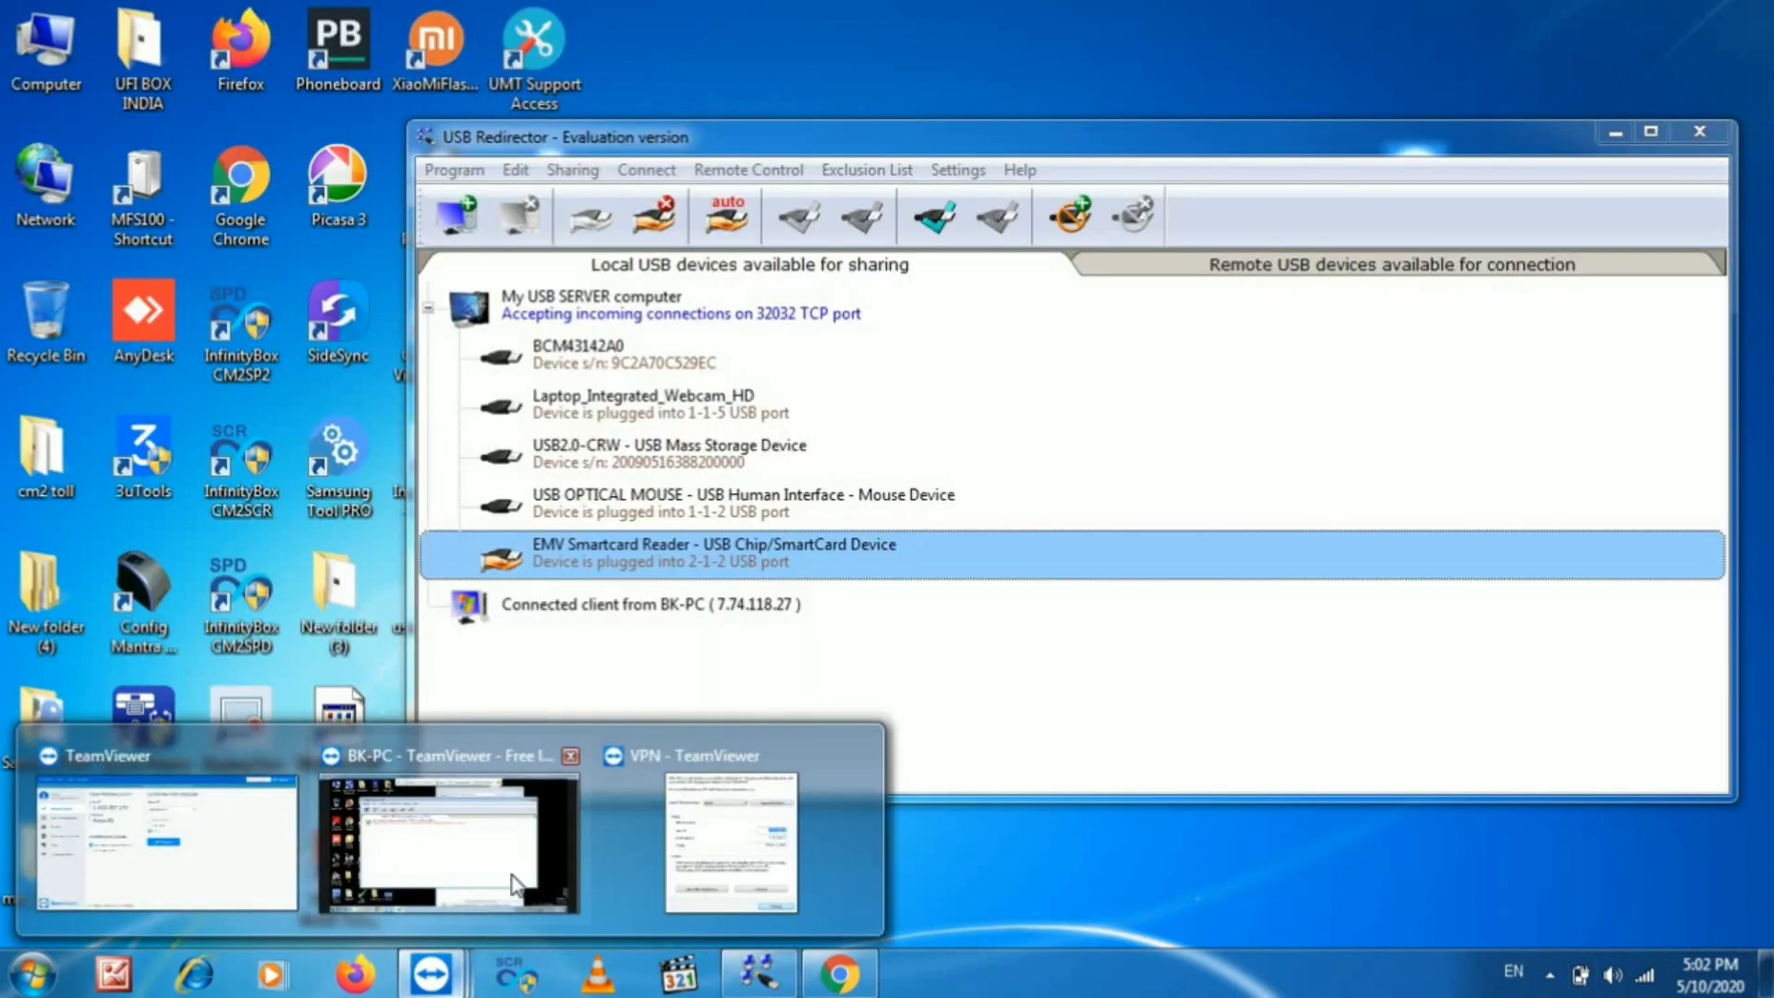
click(514, 886)
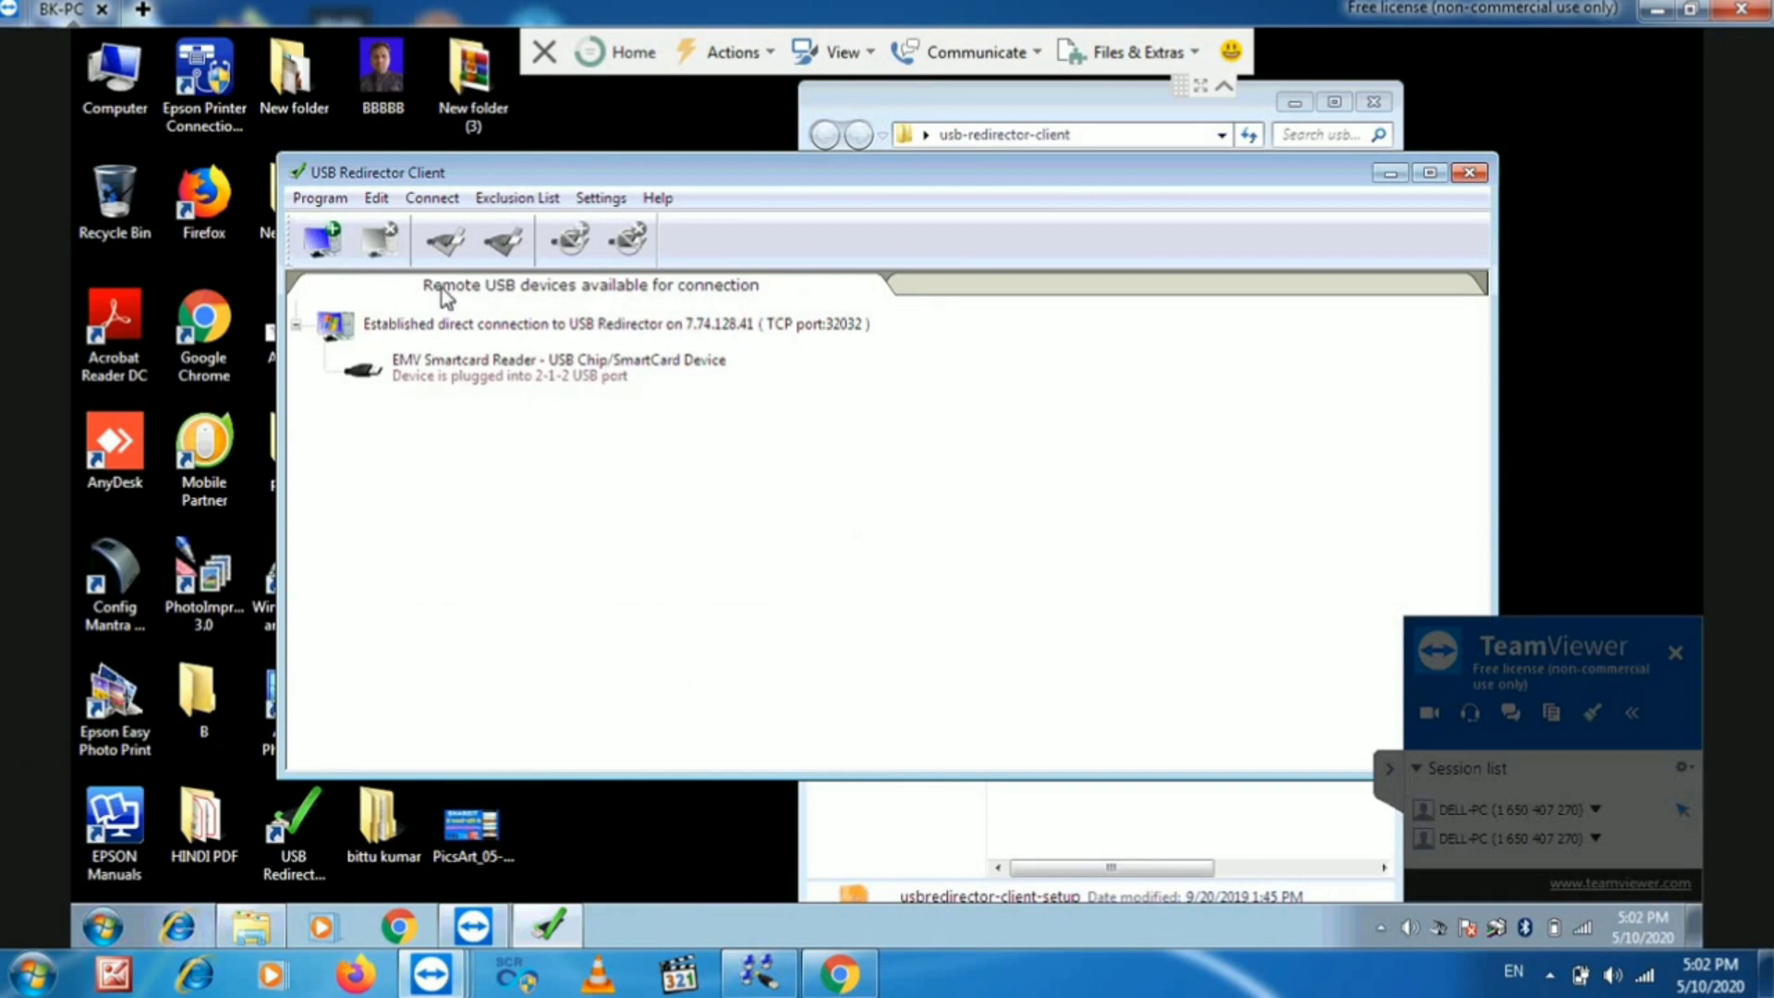
click(323, 242)
right_click(828, 372)
click(902, 475)
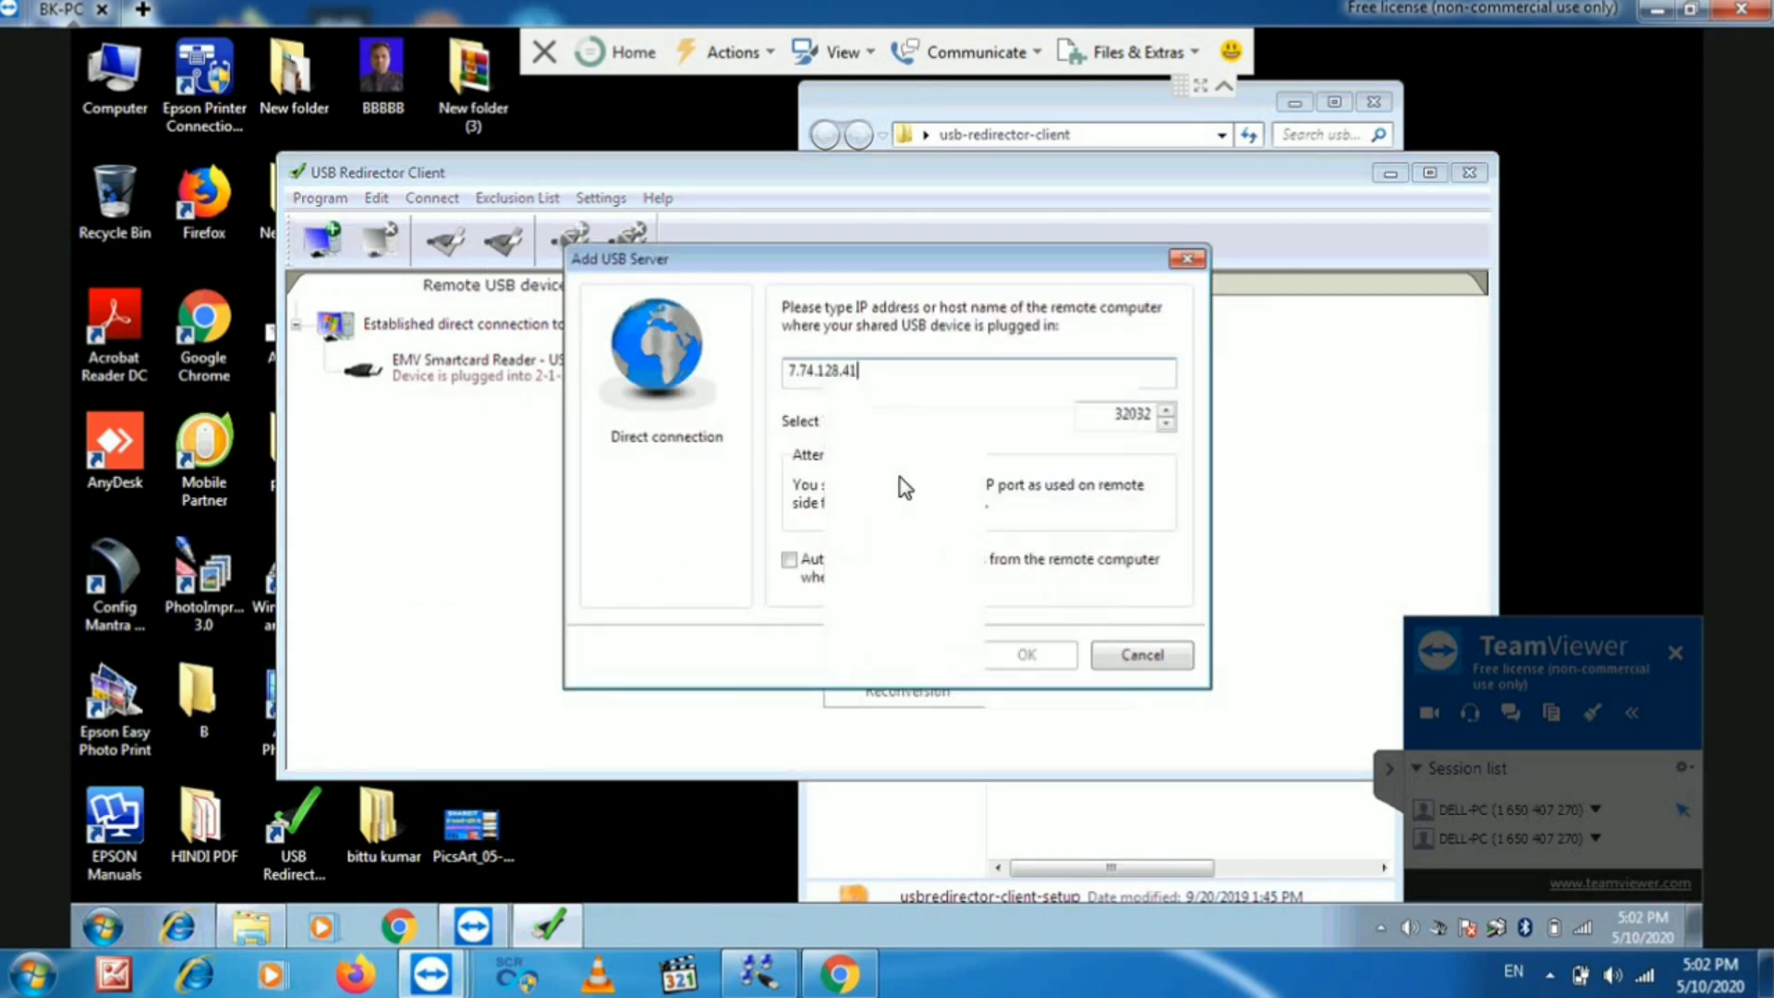
click(1026, 656)
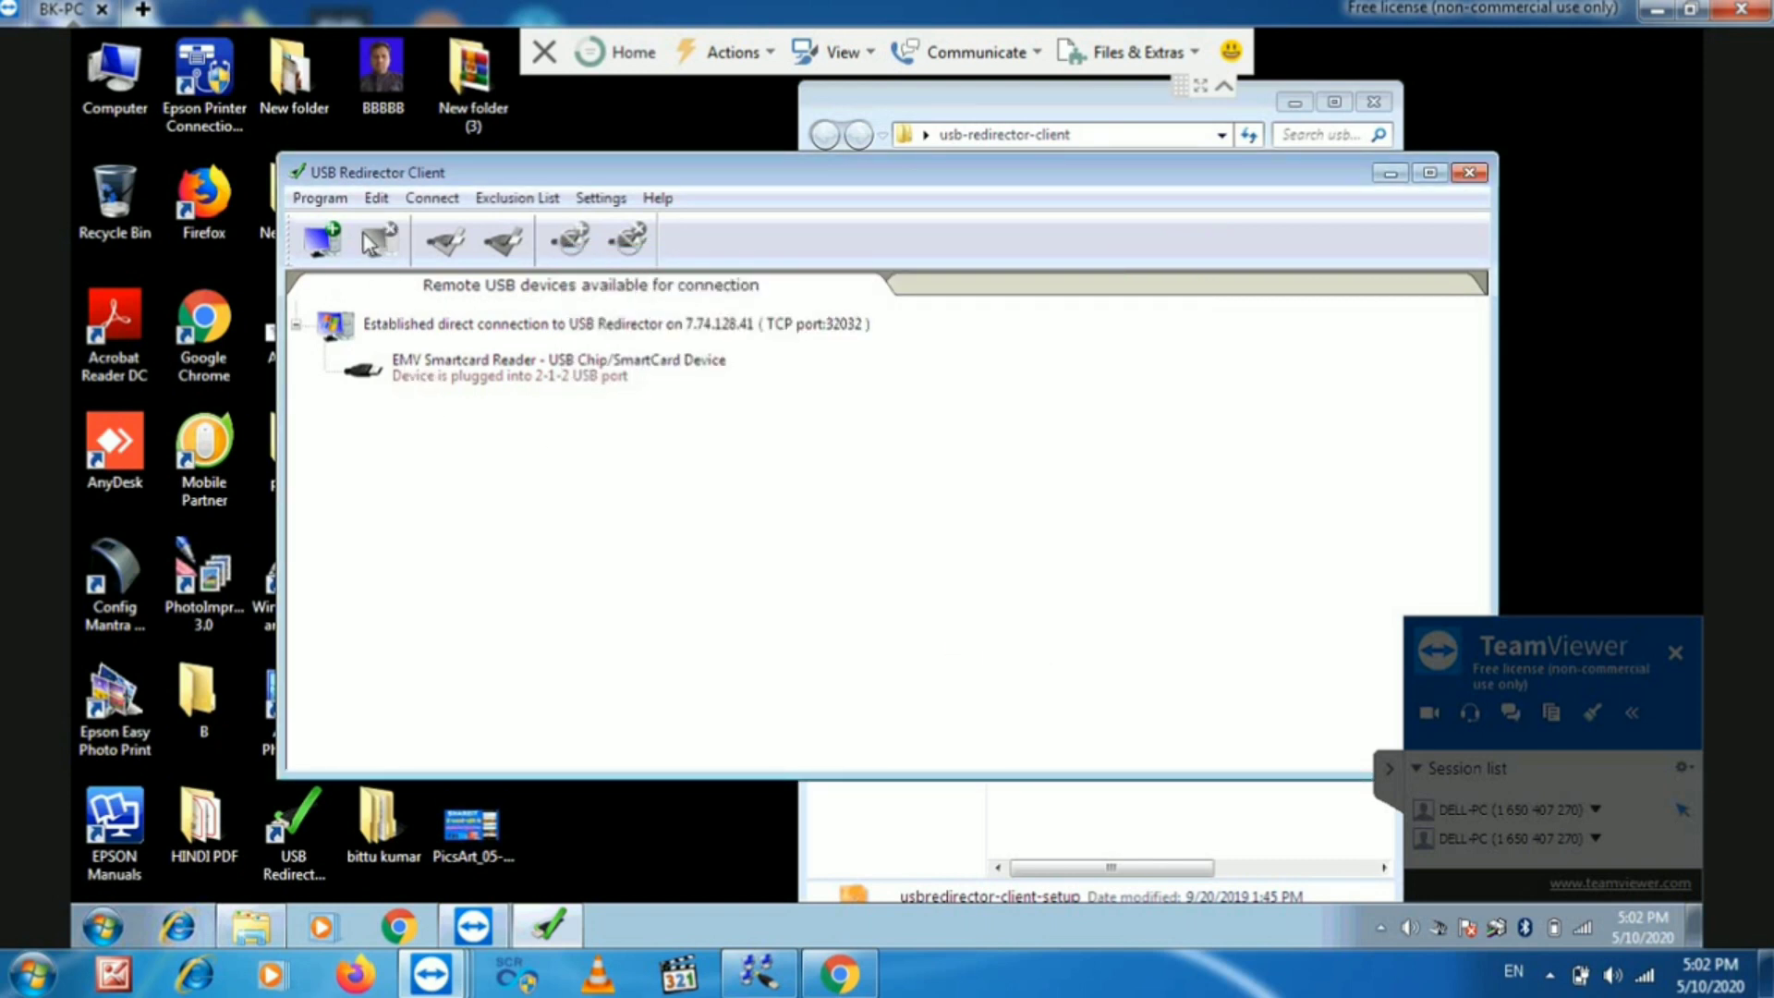
click(323, 242)
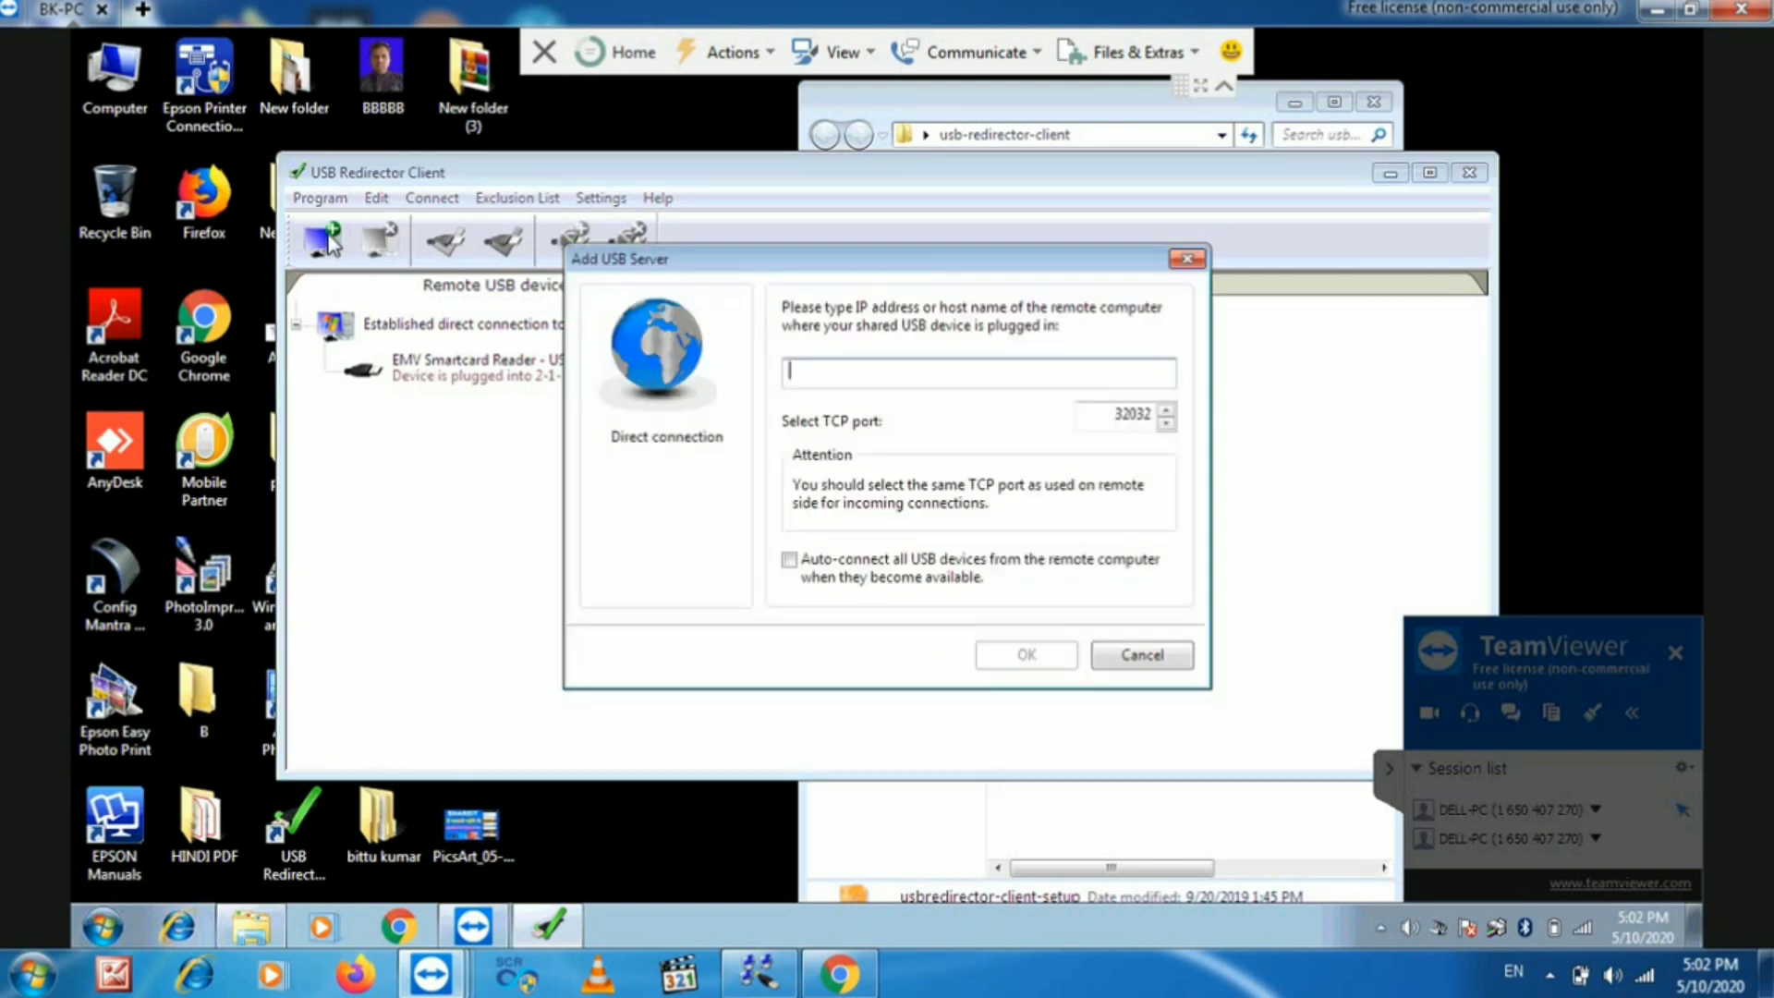
click(1199, 260)
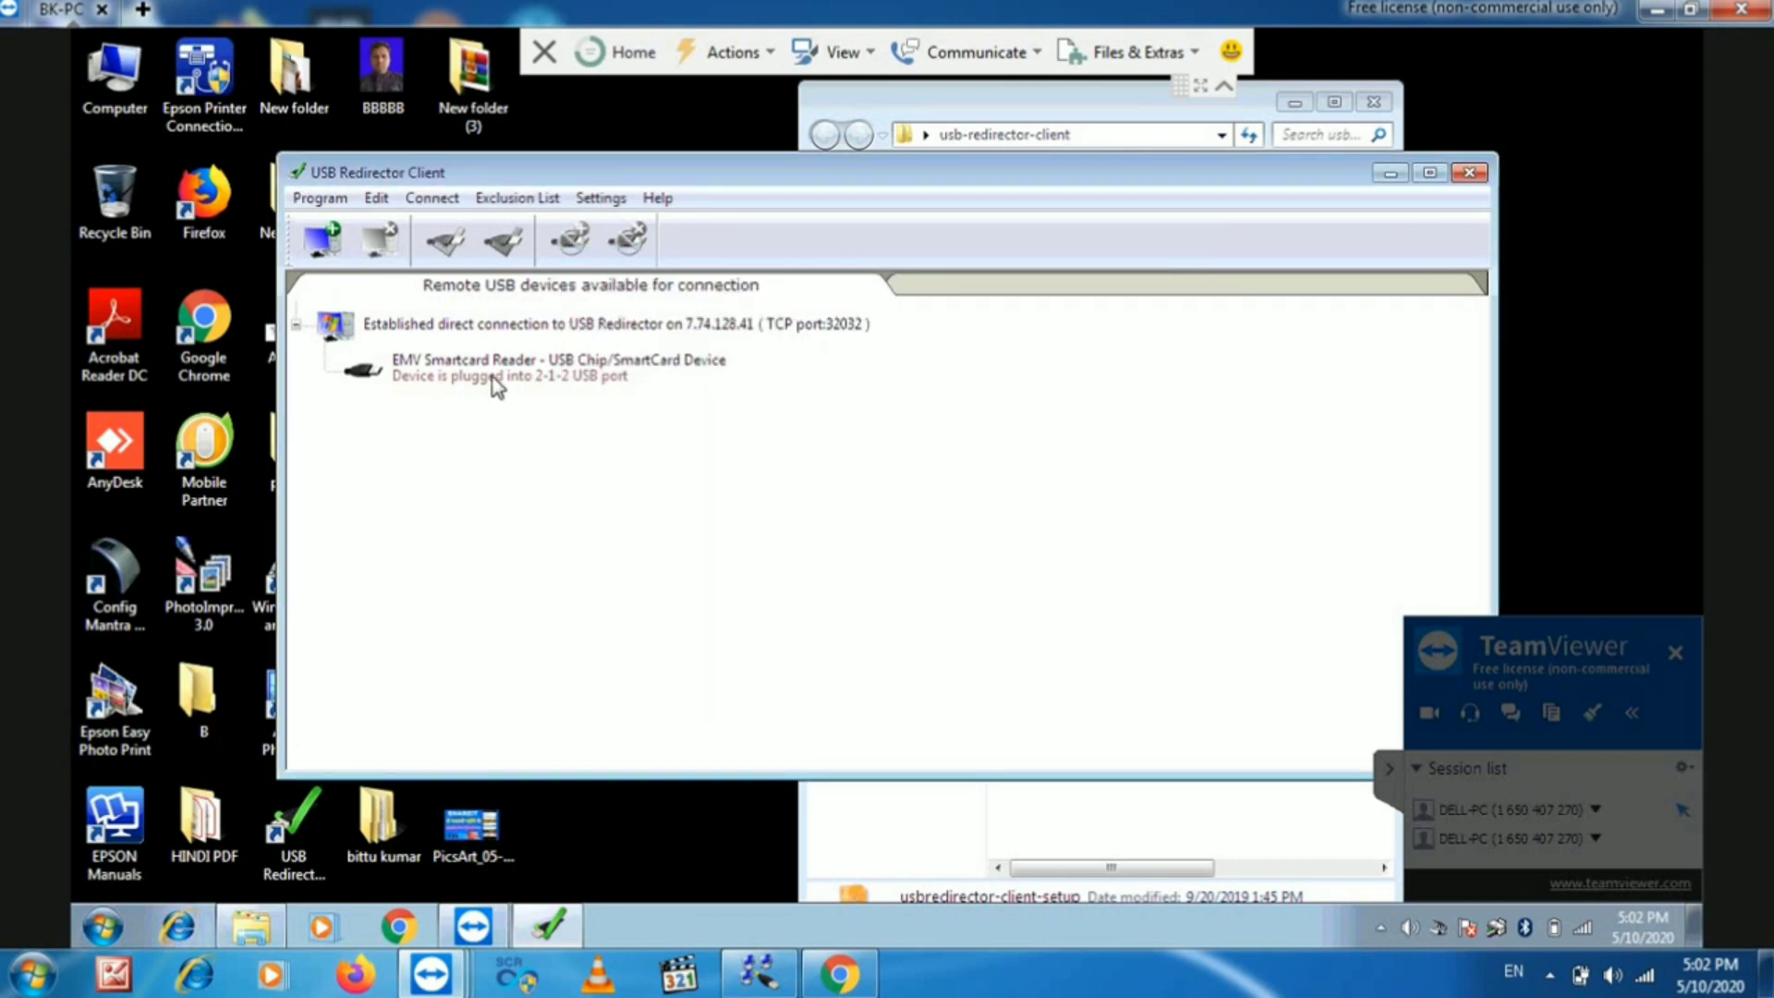
- Connect the EMV Smartcard Reader to the remote PC and minimize the client window
drag(1199, 177, 1366, 173)
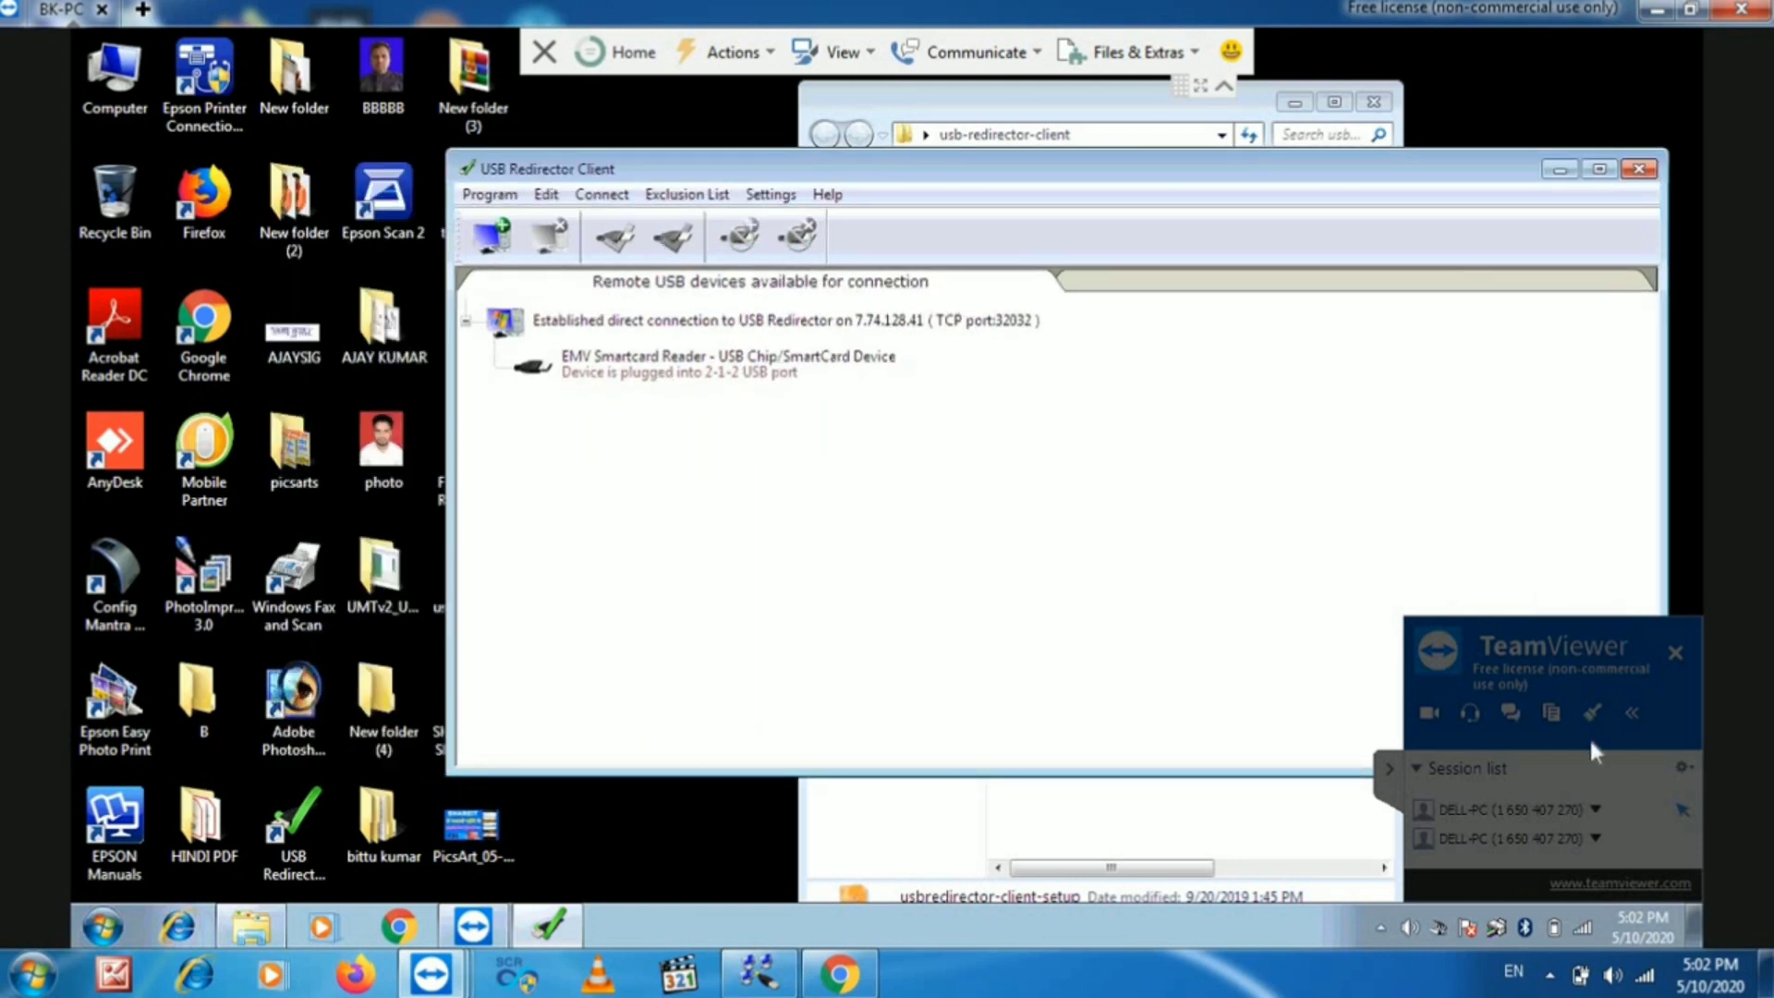
click(1389, 763)
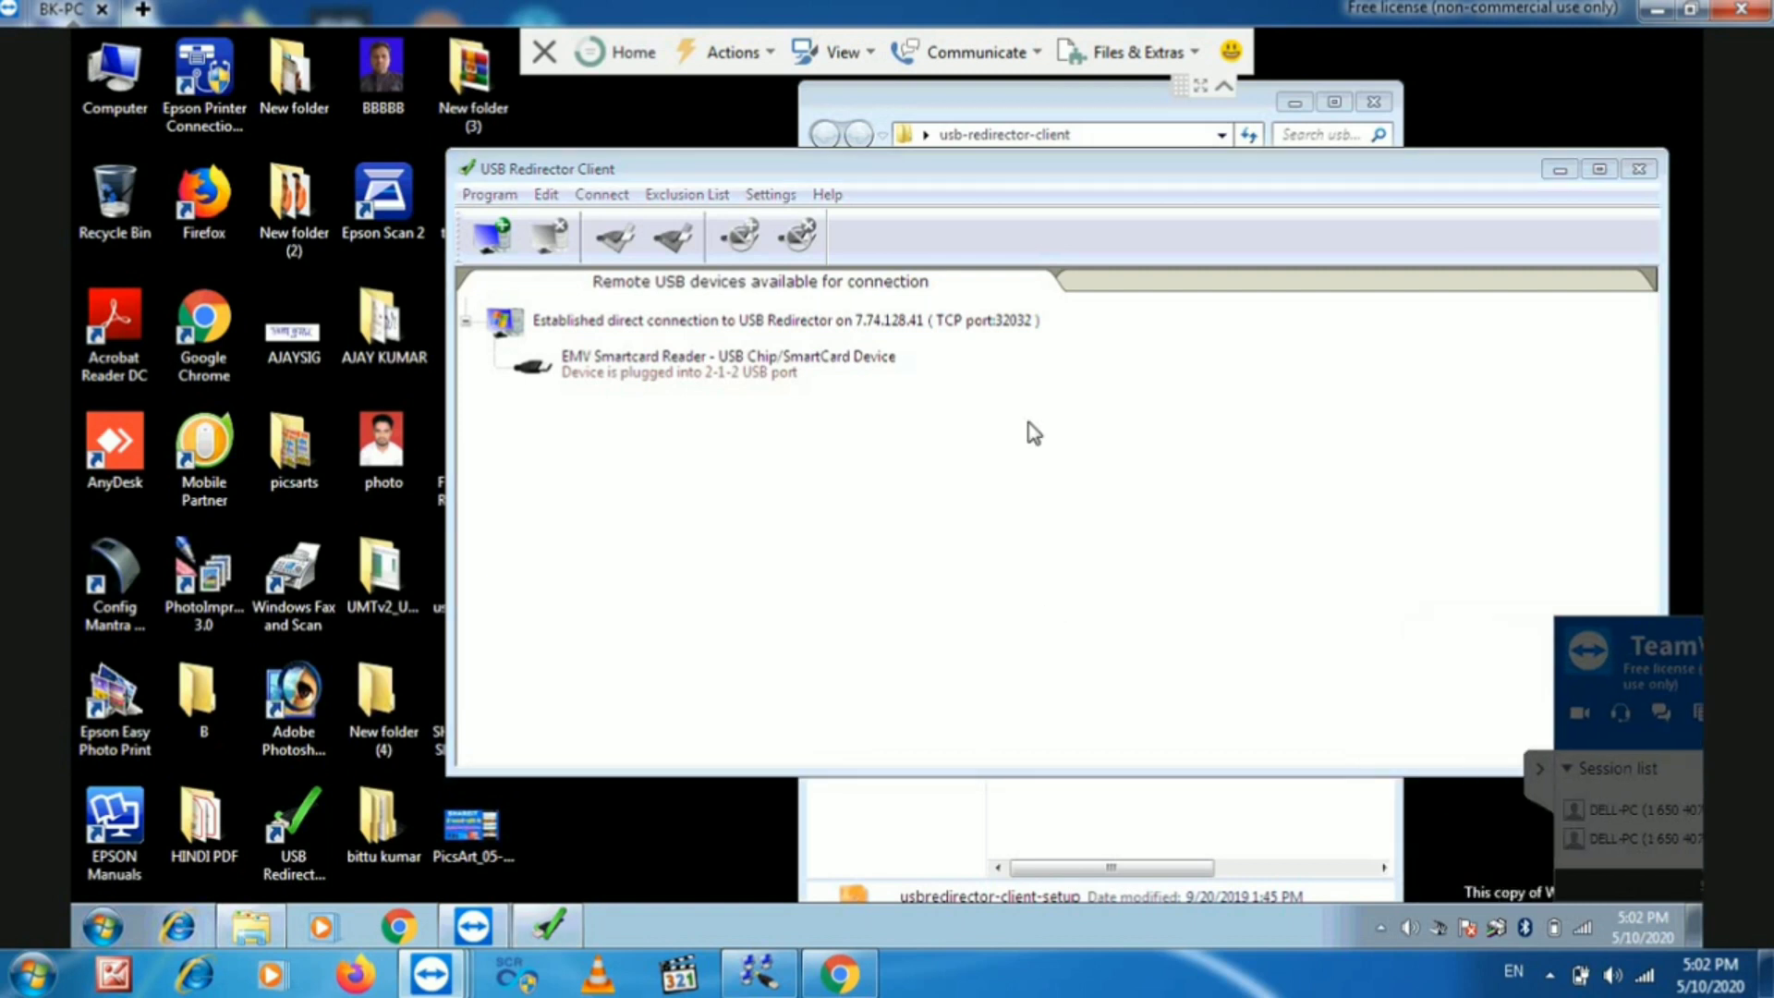
right_click(697, 360)
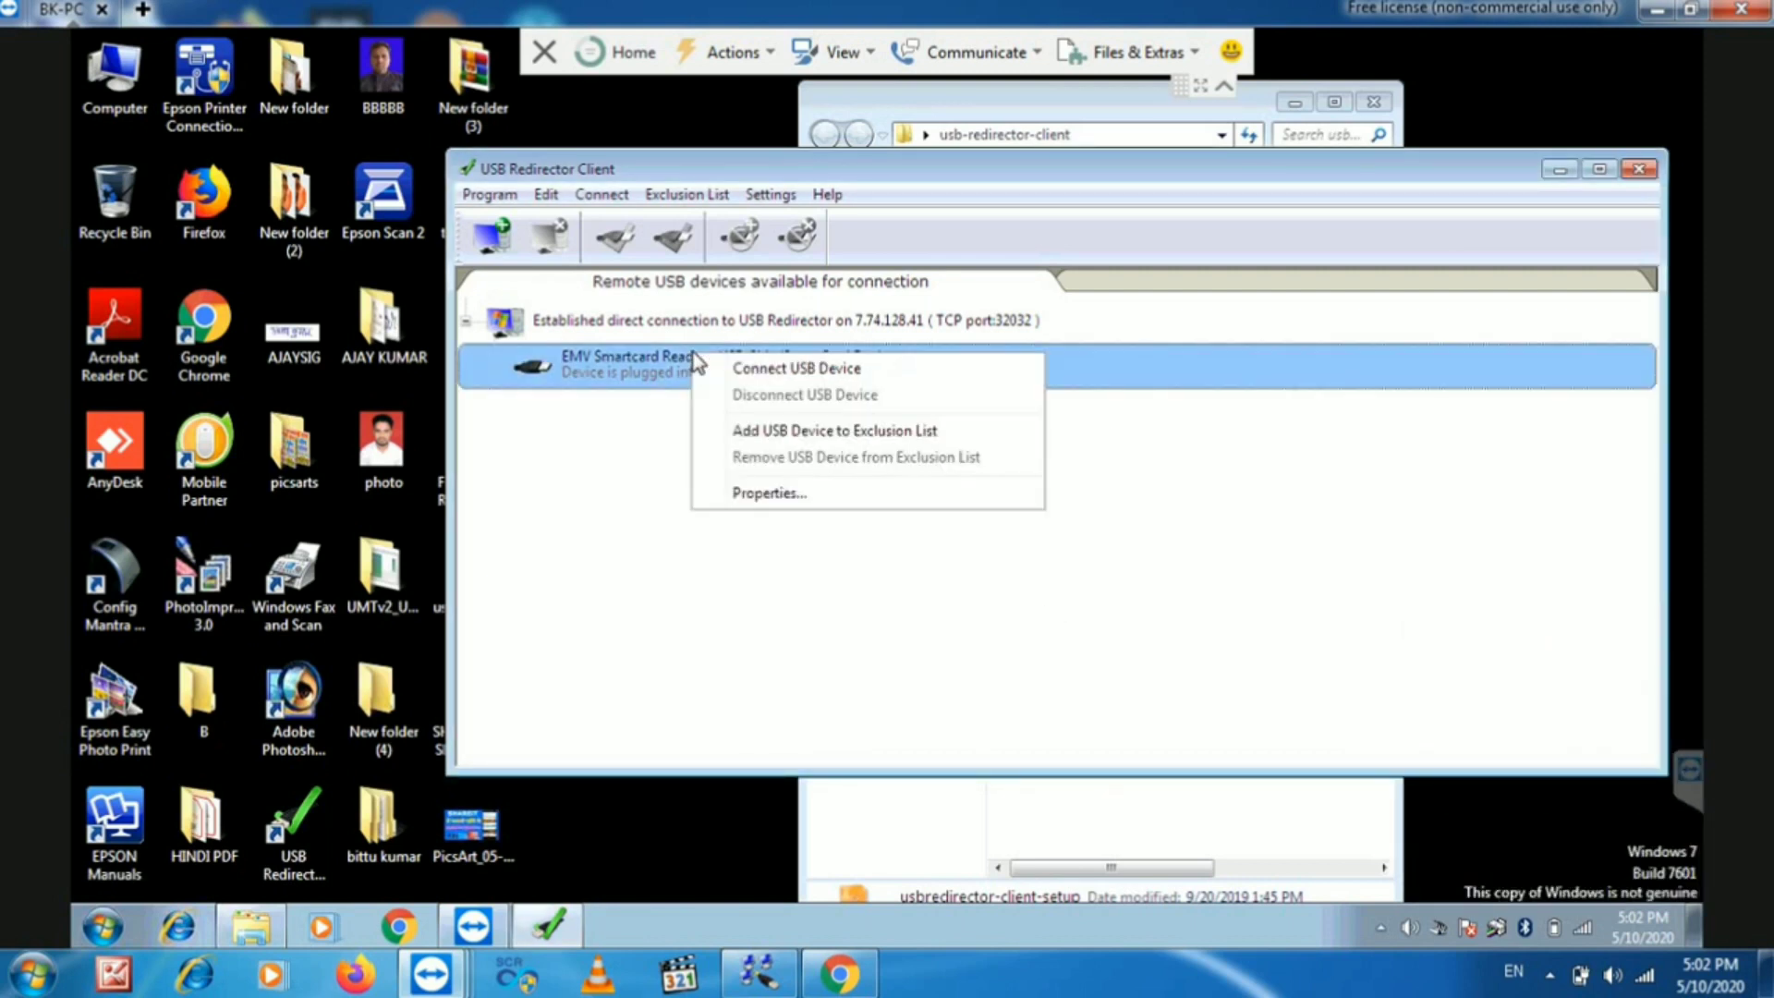
click(815, 368)
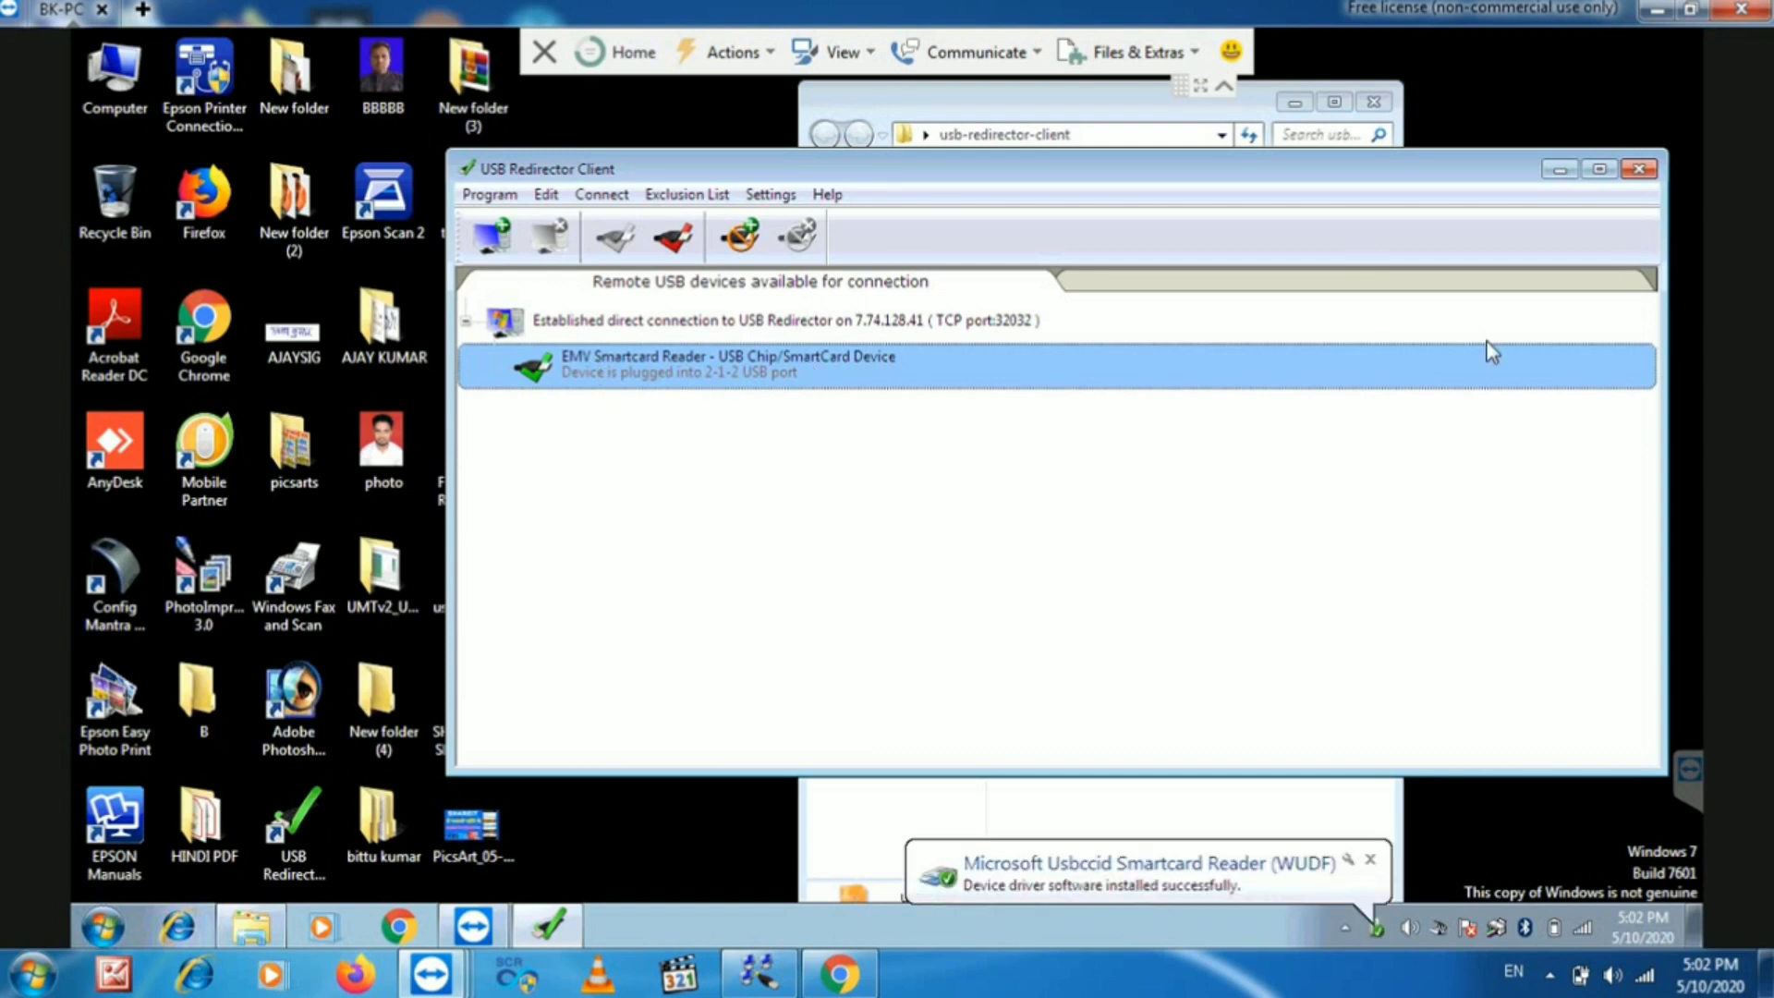
click(1560, 169)
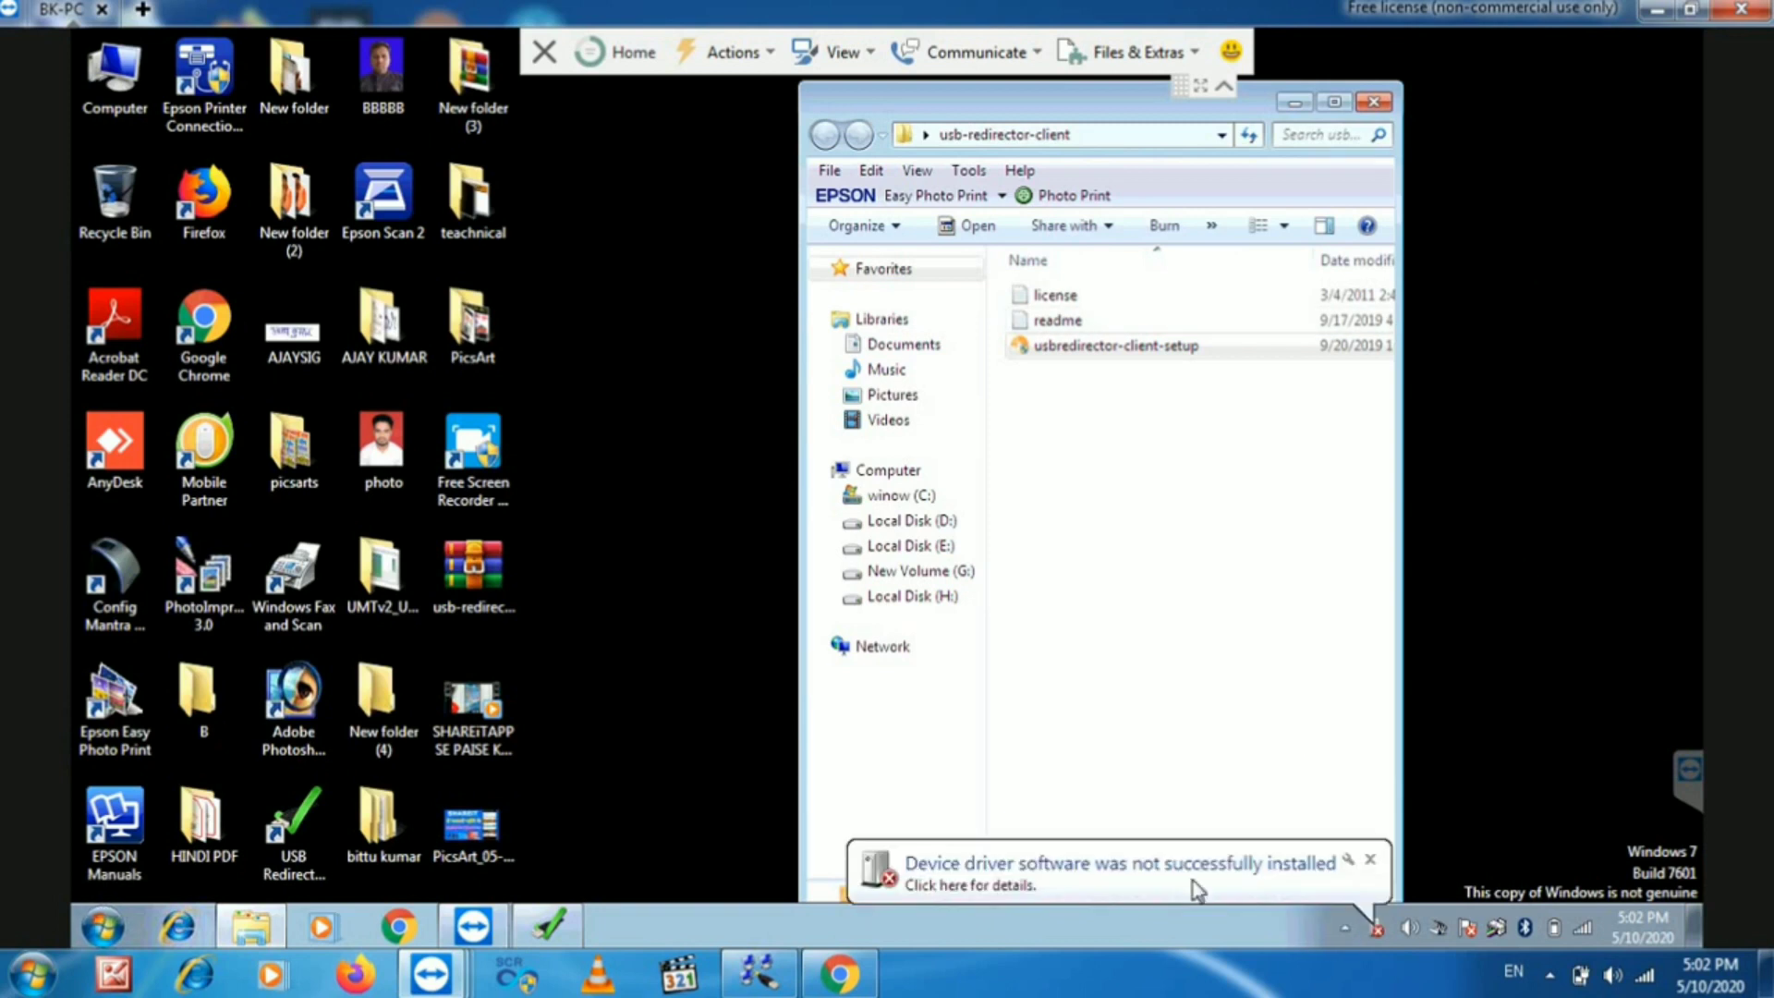
- Open Device Manager via Computer Properties, check the Smart Card under Other devices, then minimize it
click(1374, 103)
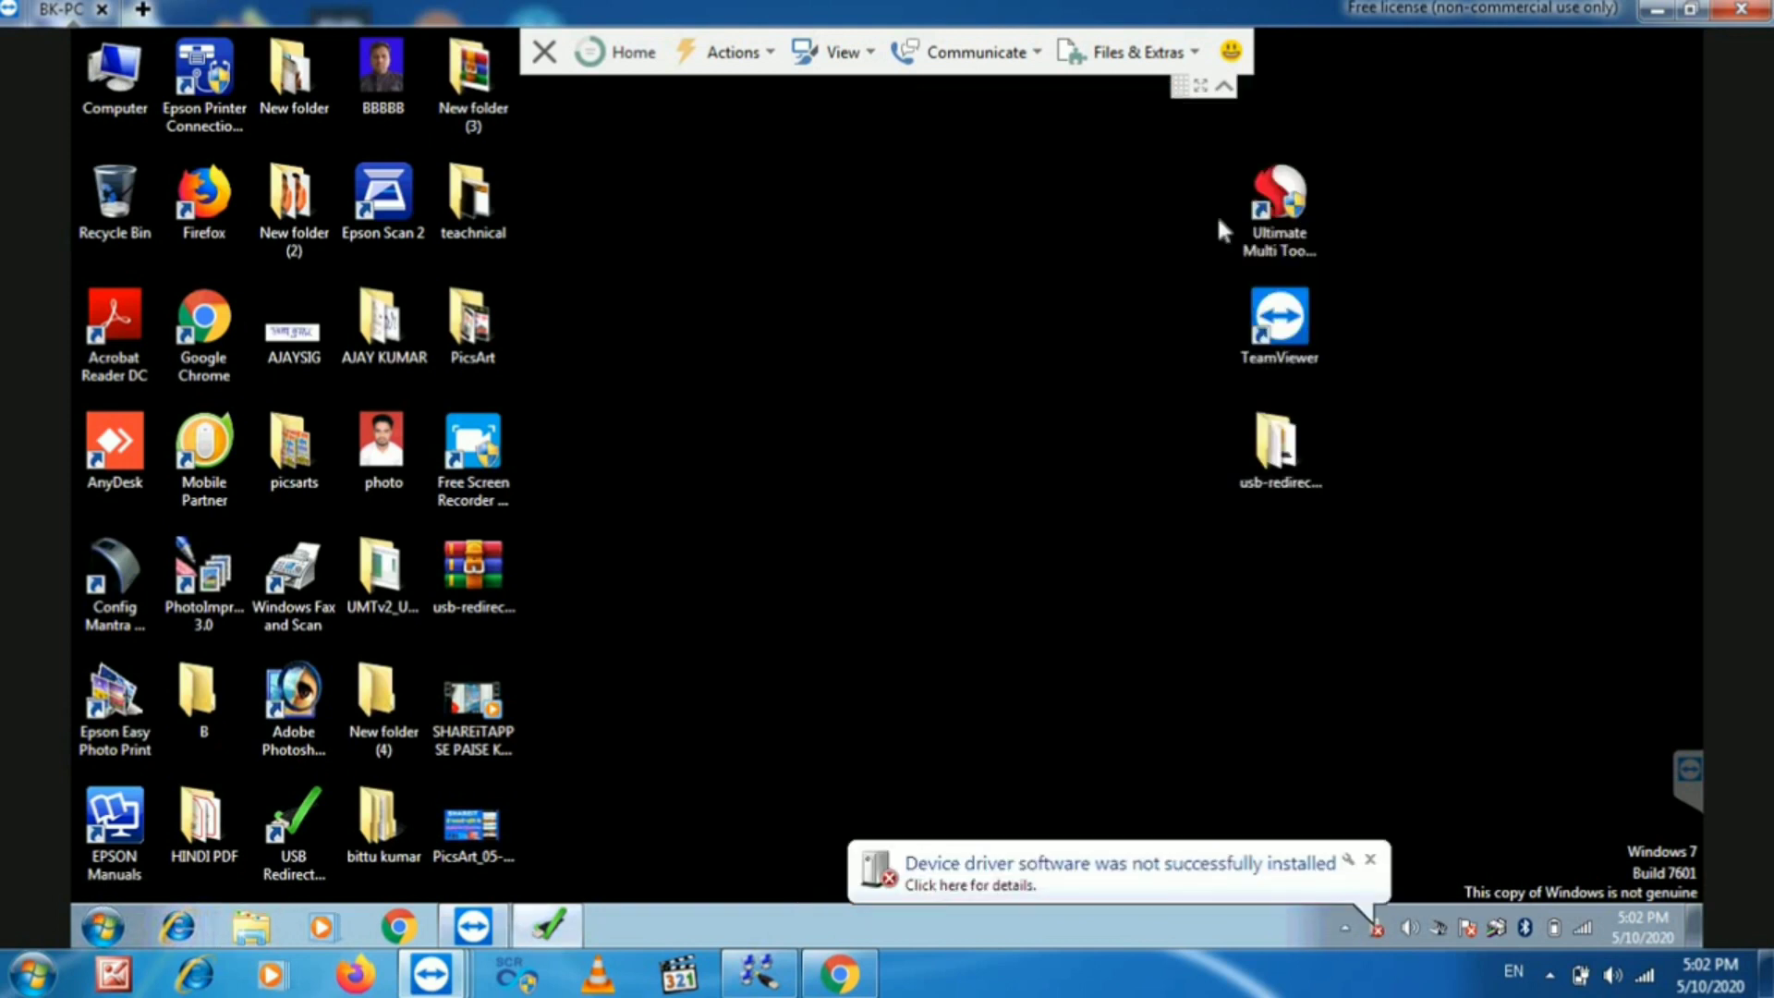
click(119, 78)
right_click(119, 77)
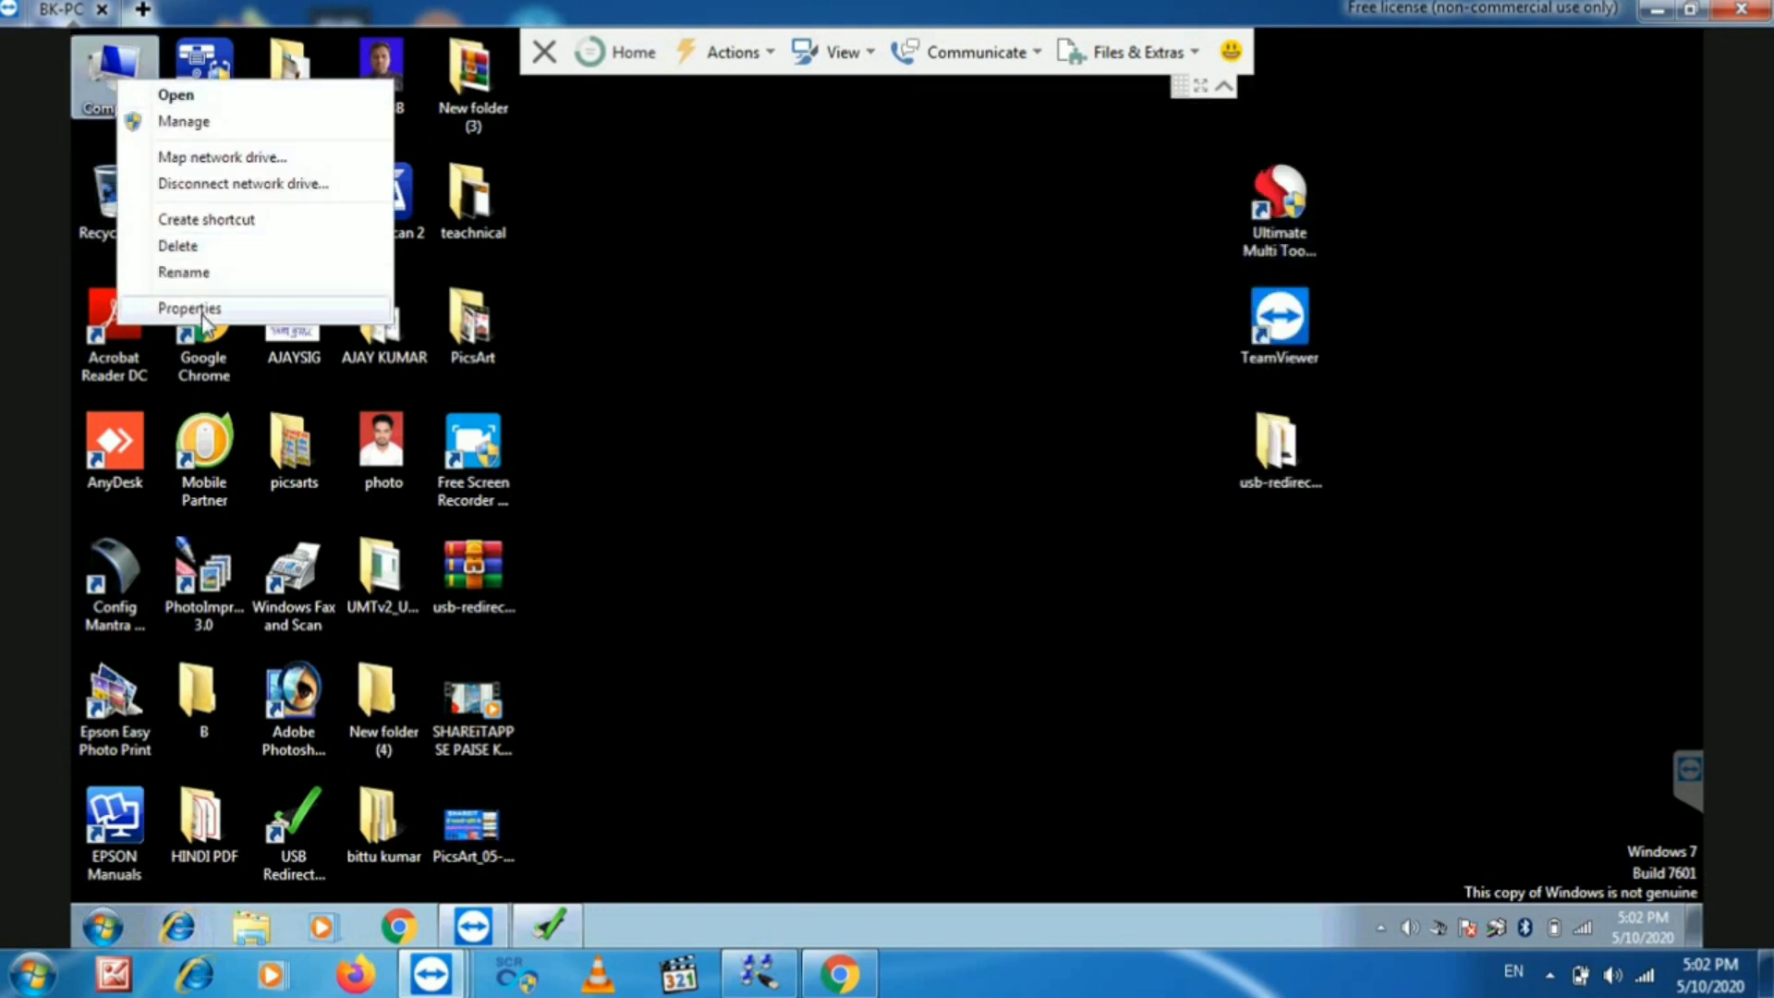
click(184, 305)
click(156, 218)
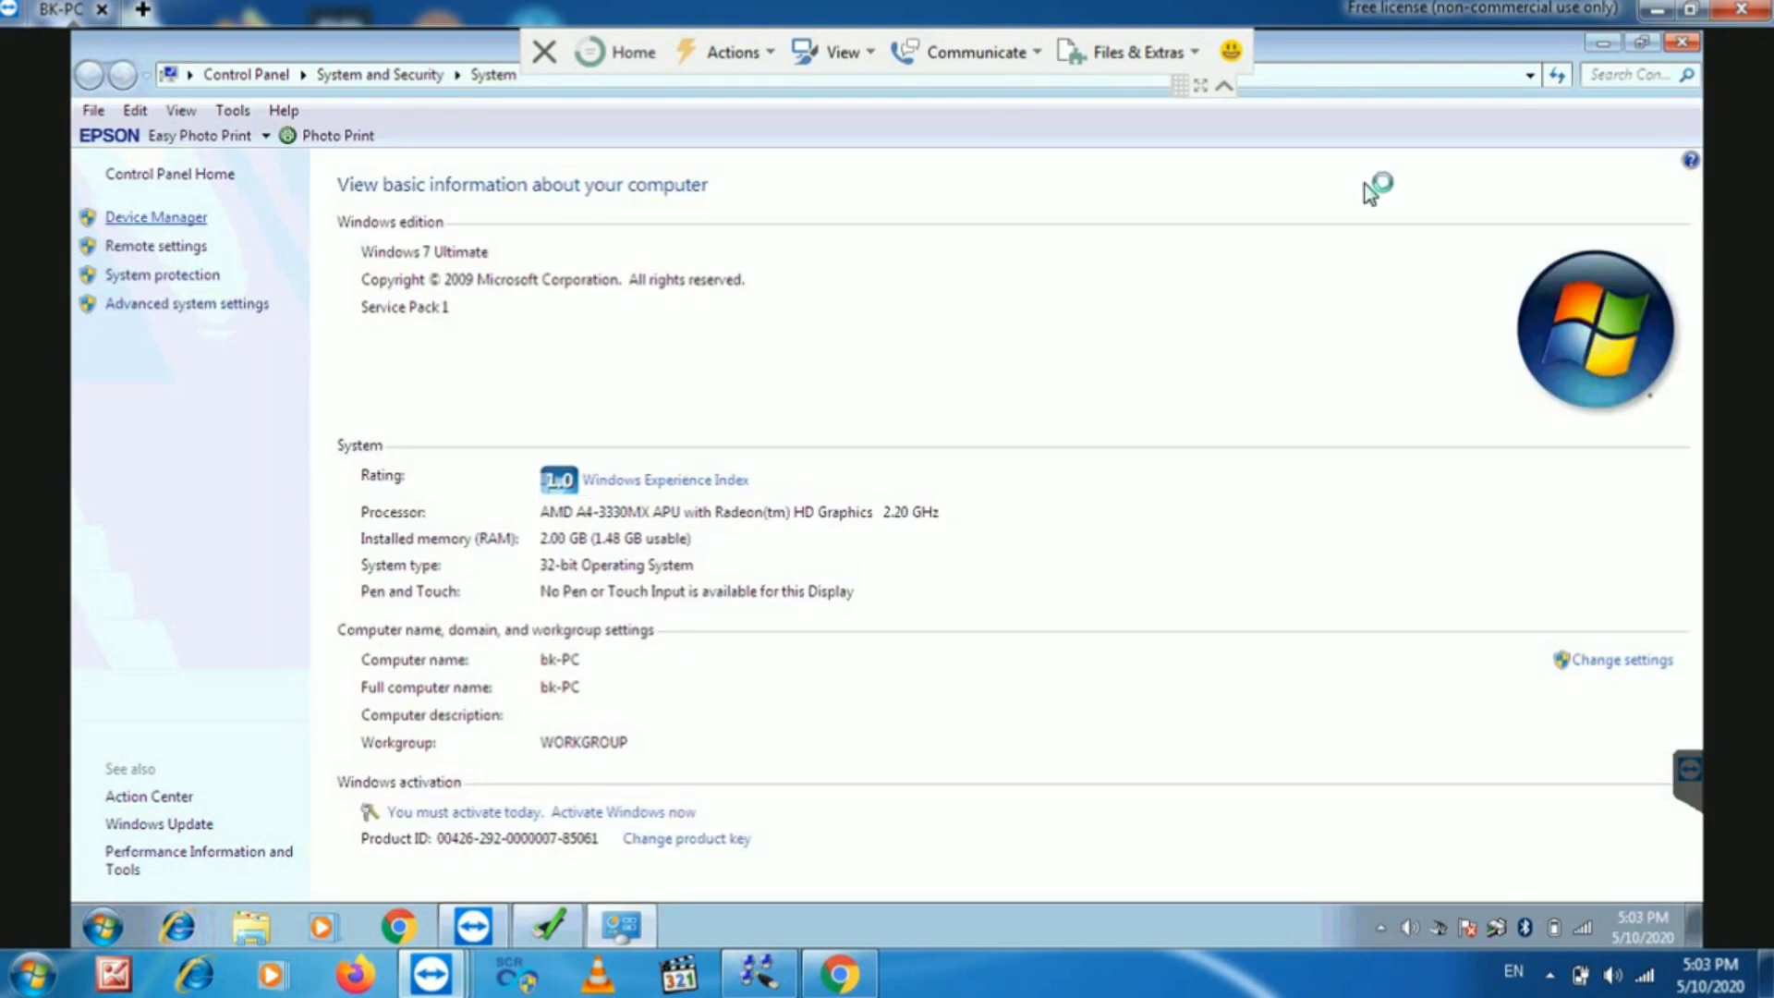
click(1684, 48)
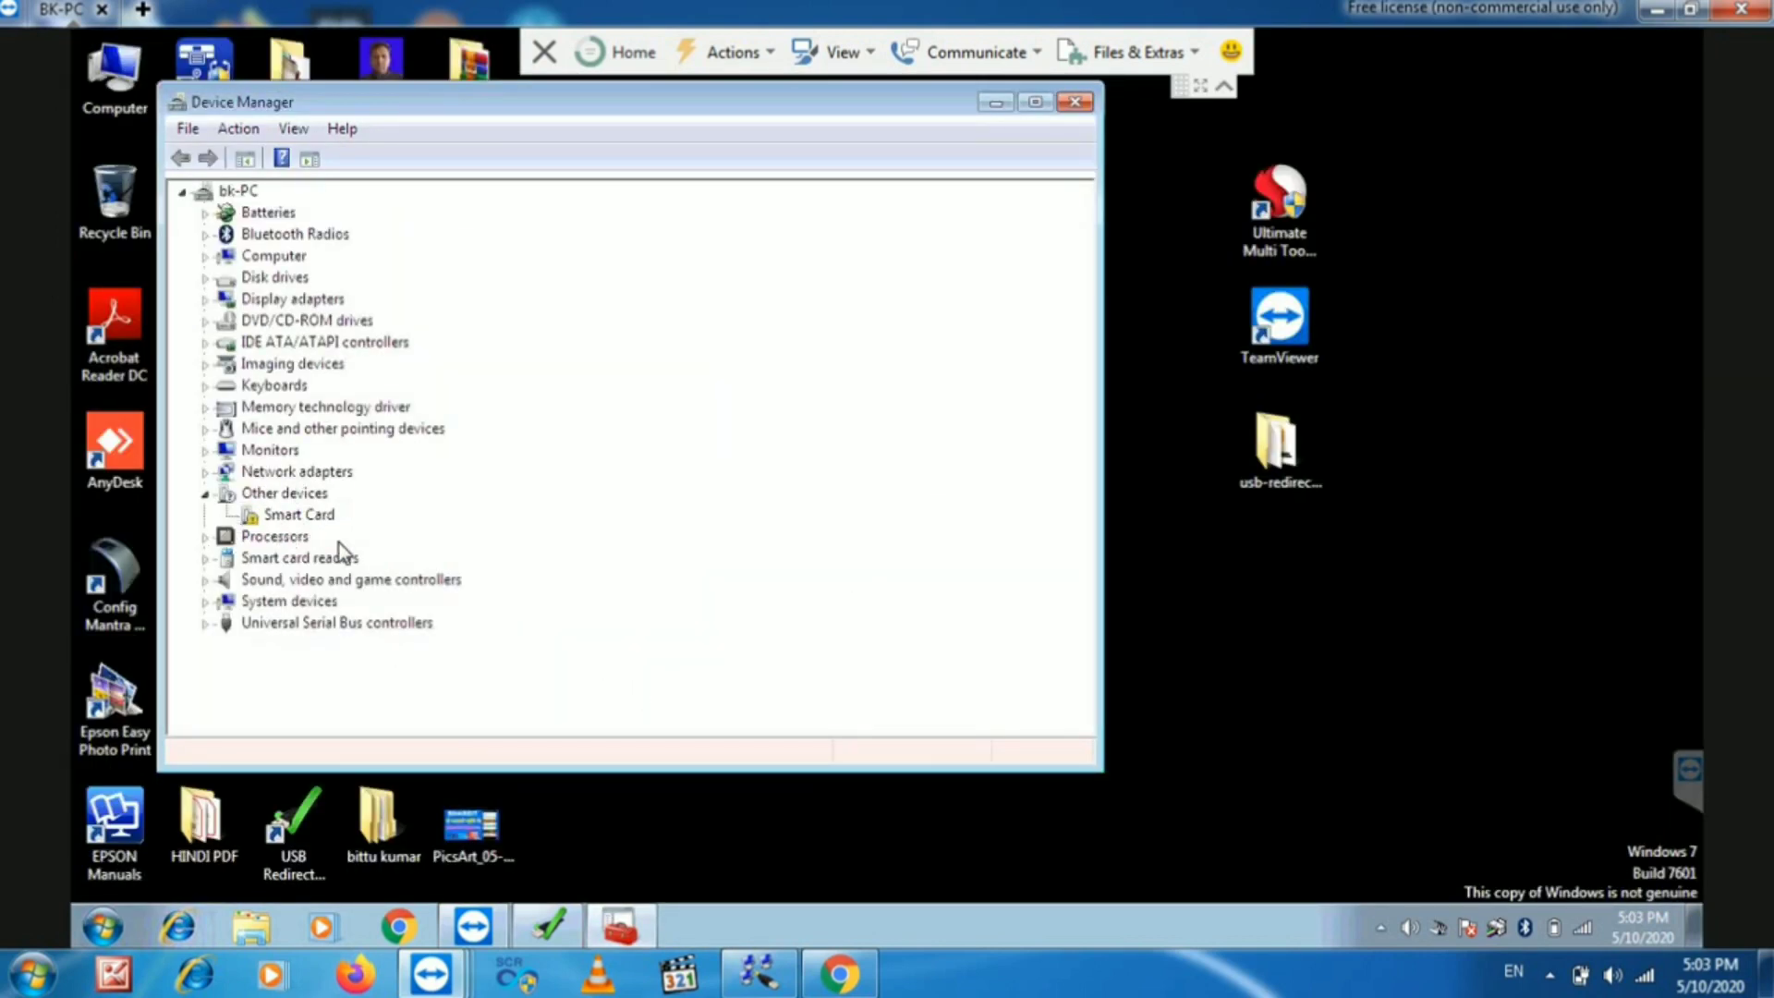
click(1002, 104)
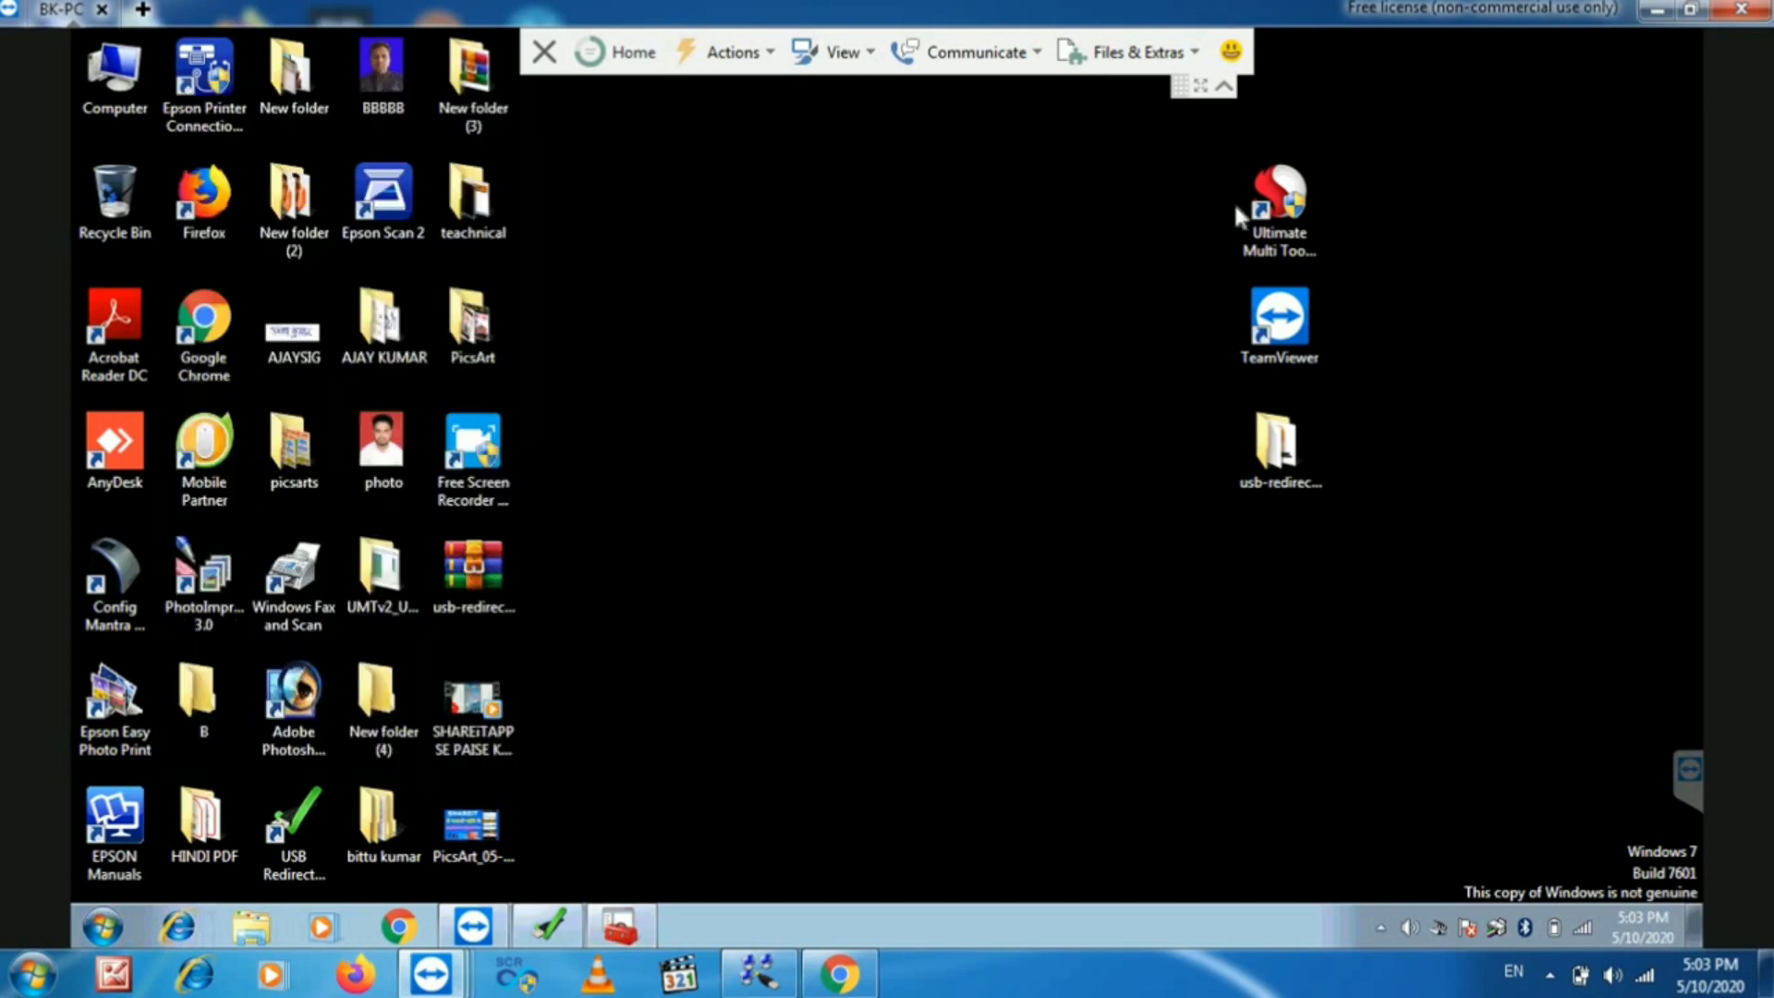
- Launch Ultimate Multi Tool - QcFire from its desktop shortcut and approve the User Account Control prompt
right_click(1334, 175)
right_click(1280, 198)
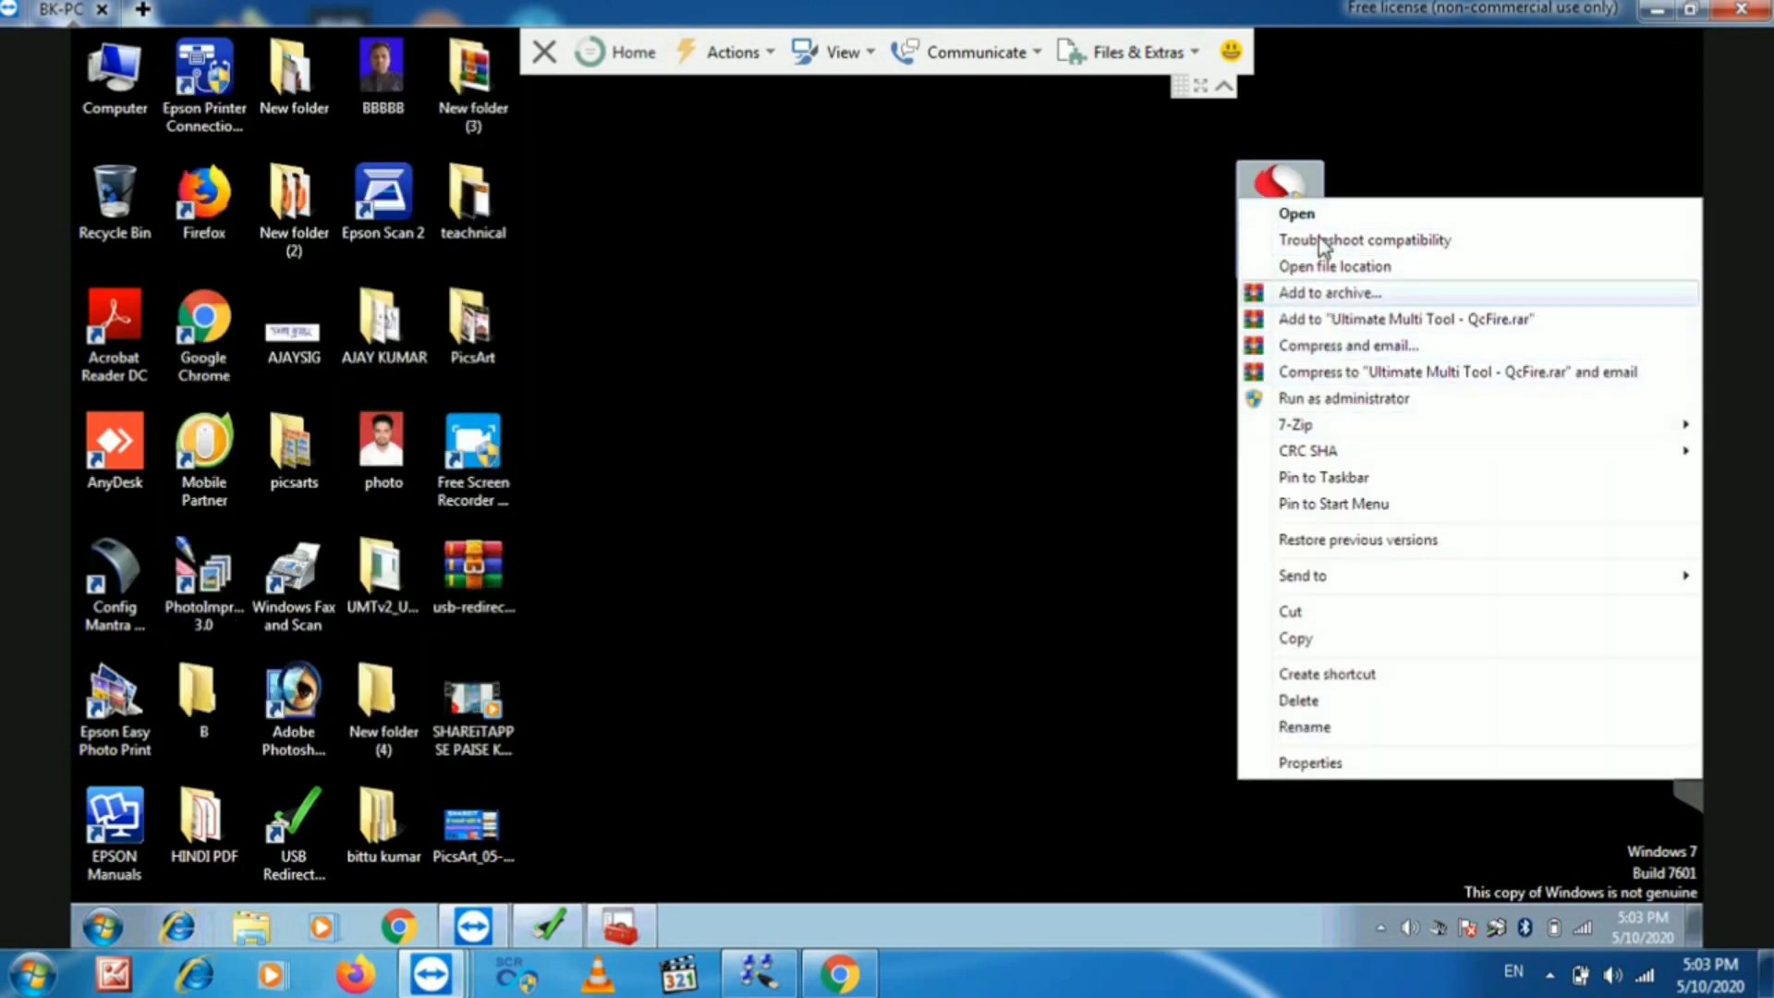
click(1310, 215)
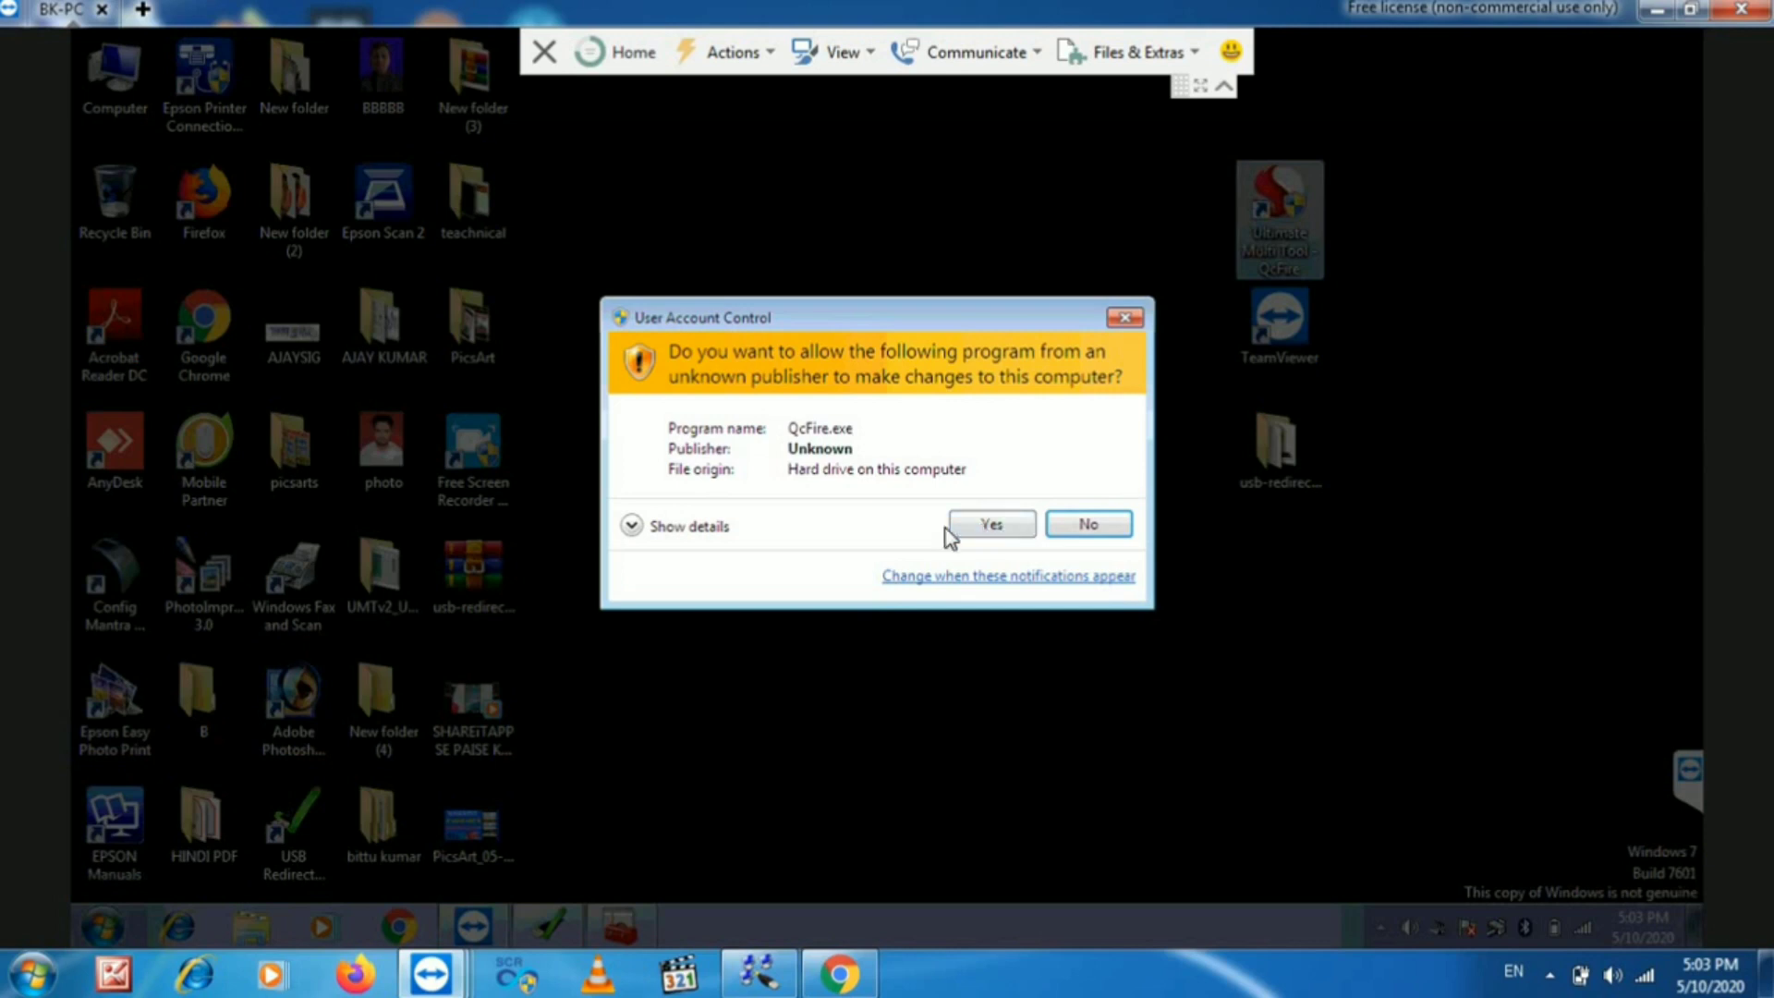
click(991, 525)
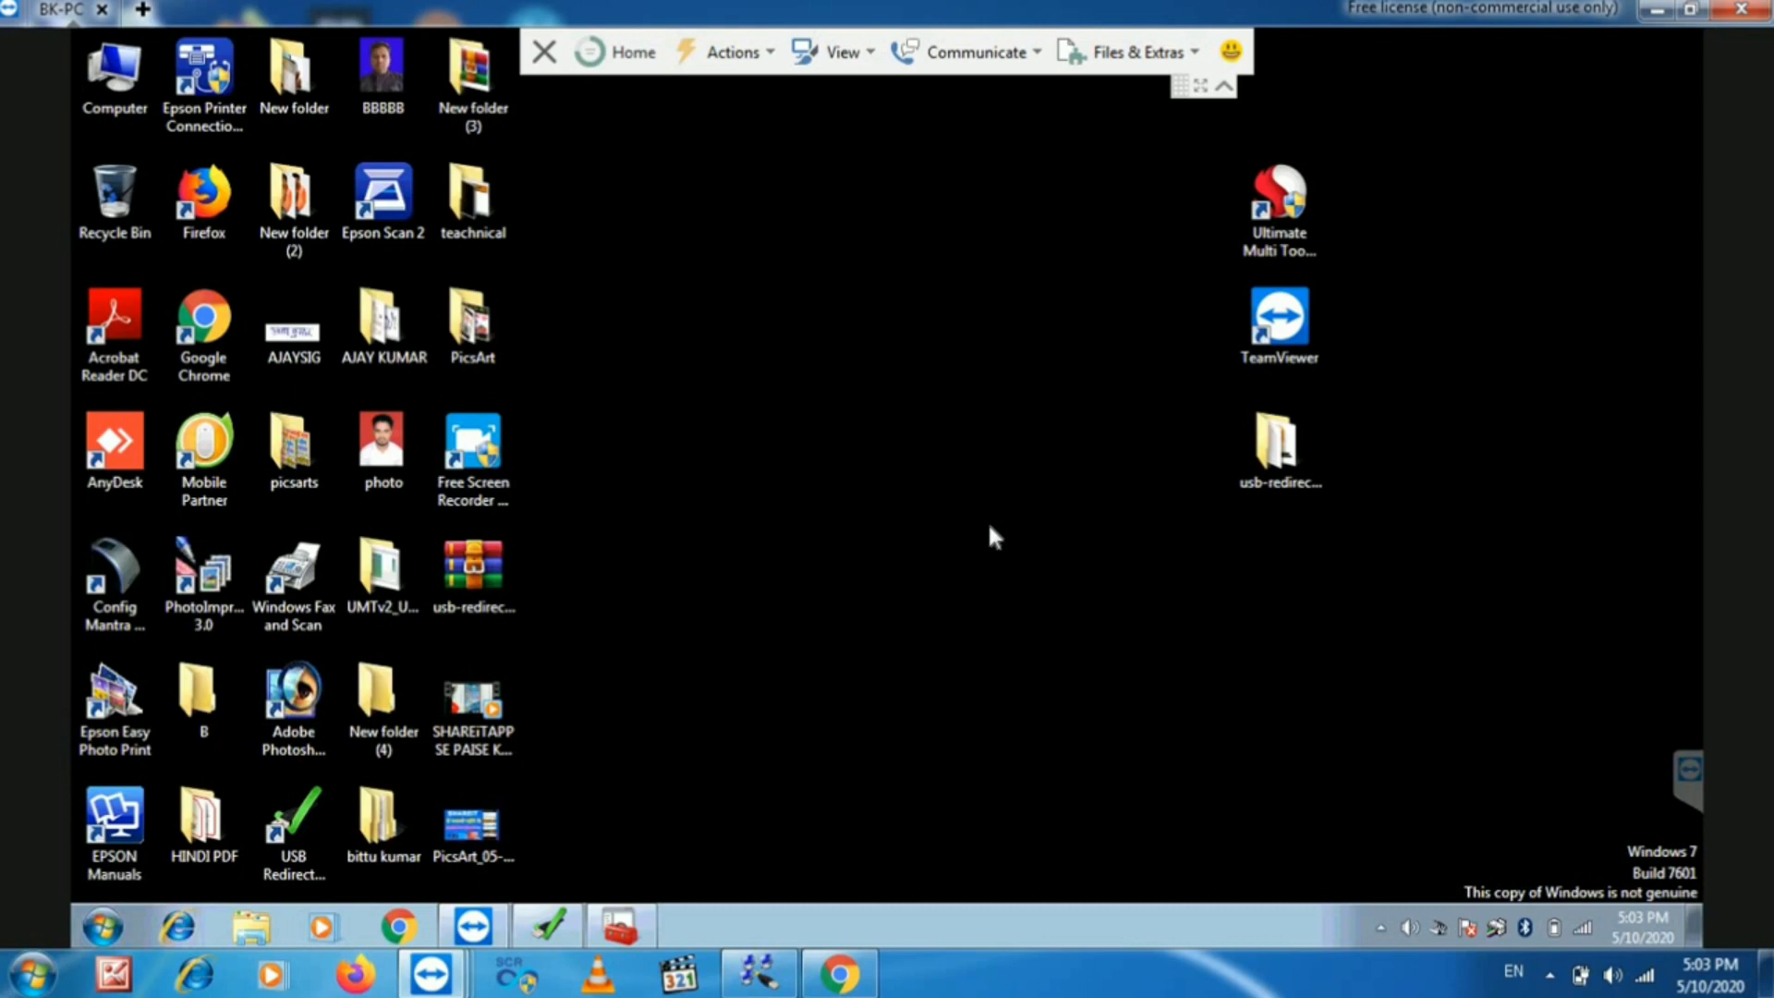
right_click(936, 410)
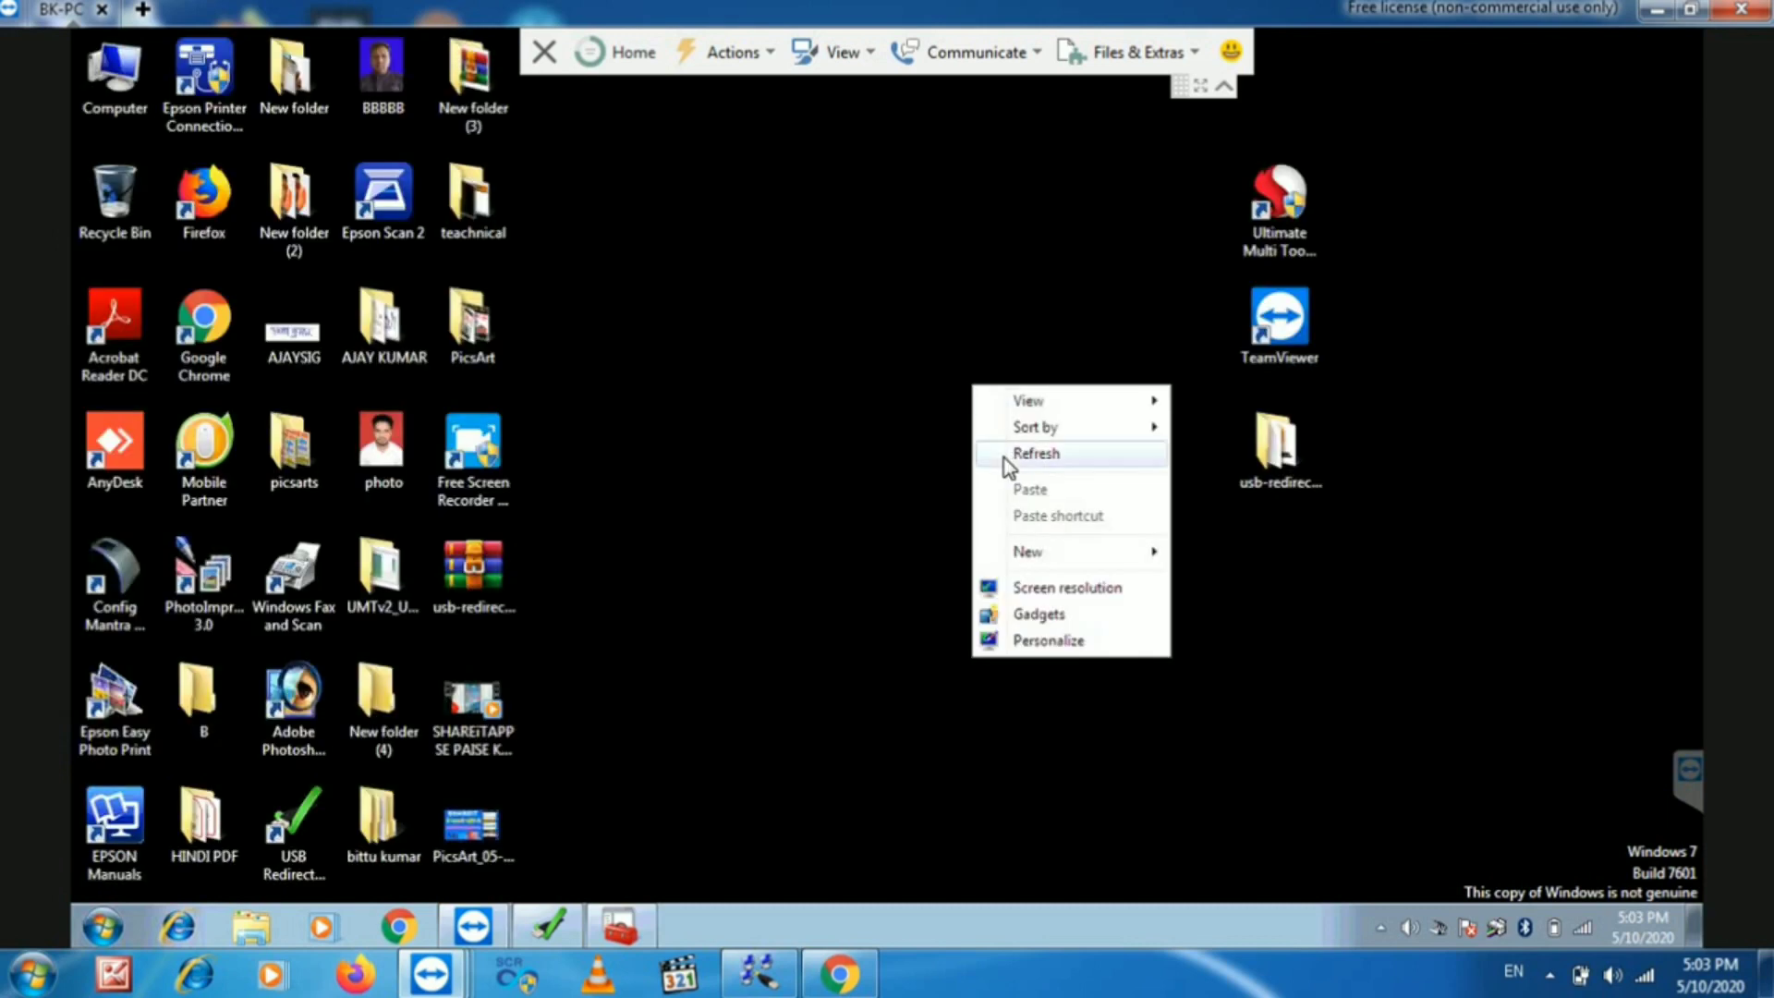
- Browse QcFire's Read & Tools, Xiaomi Special and Advance Flasher tabs, ending on Flasher, then check the tray icons
click(1005, 475)
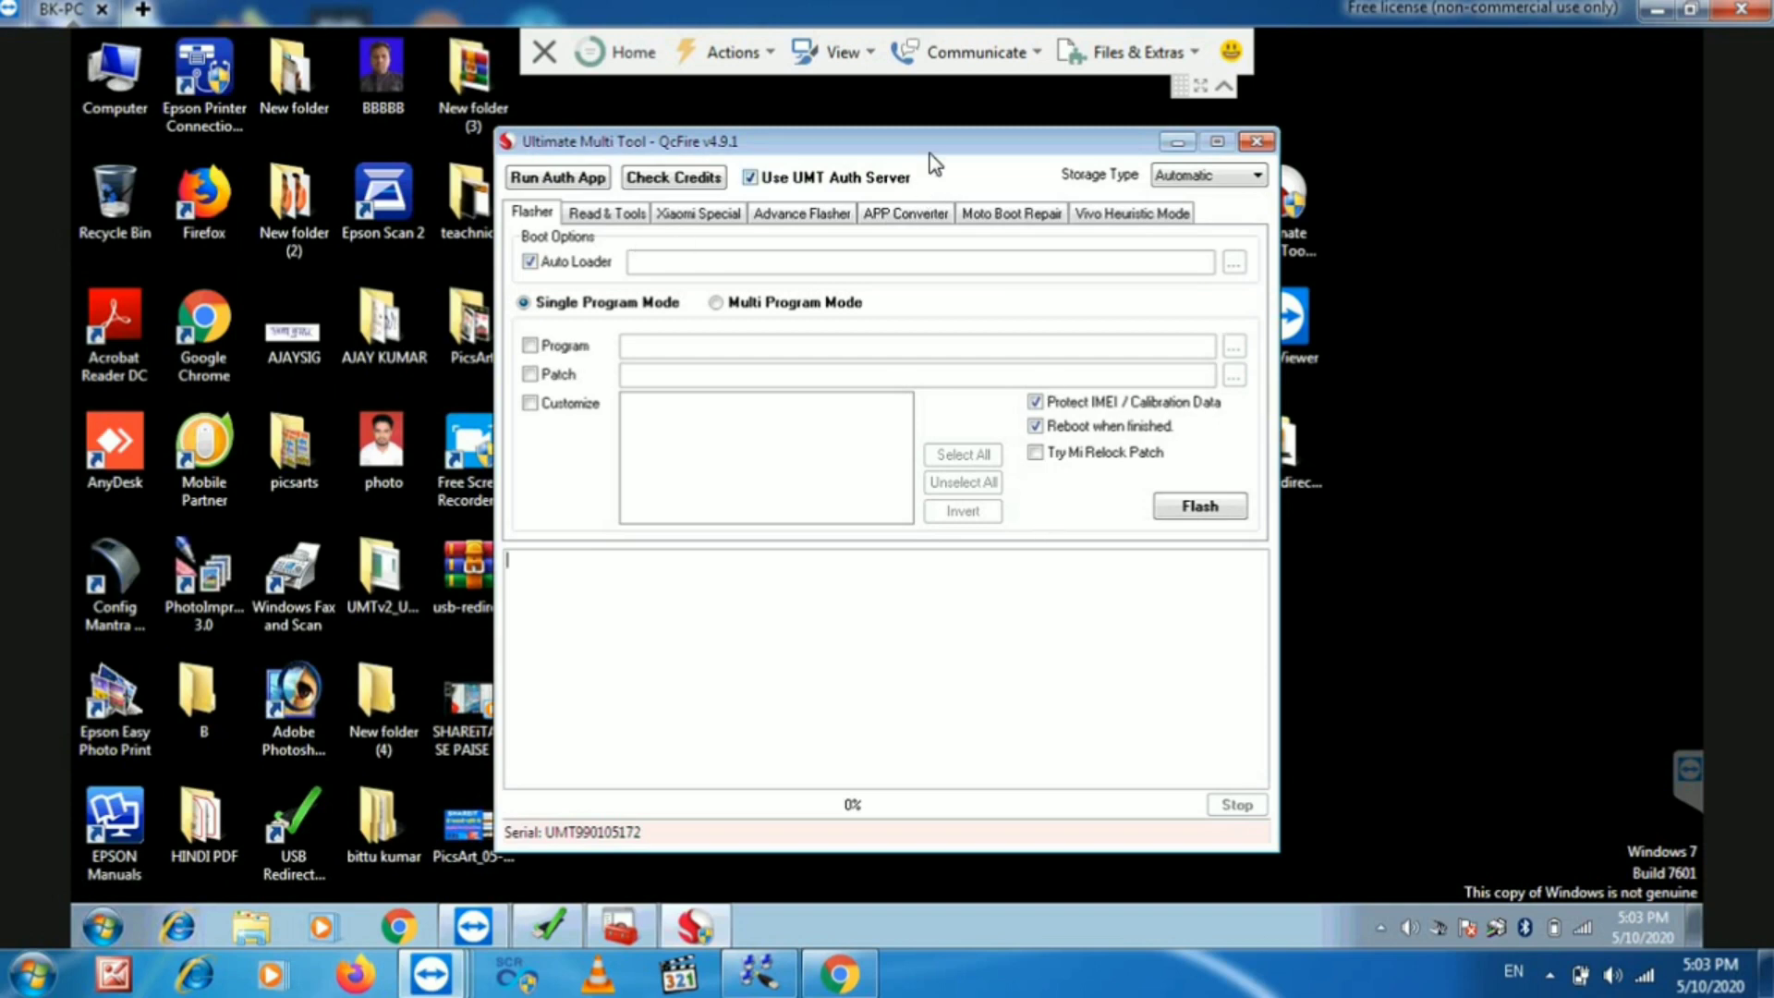
drag(930, 155, 888, 144)
click(635, 202)
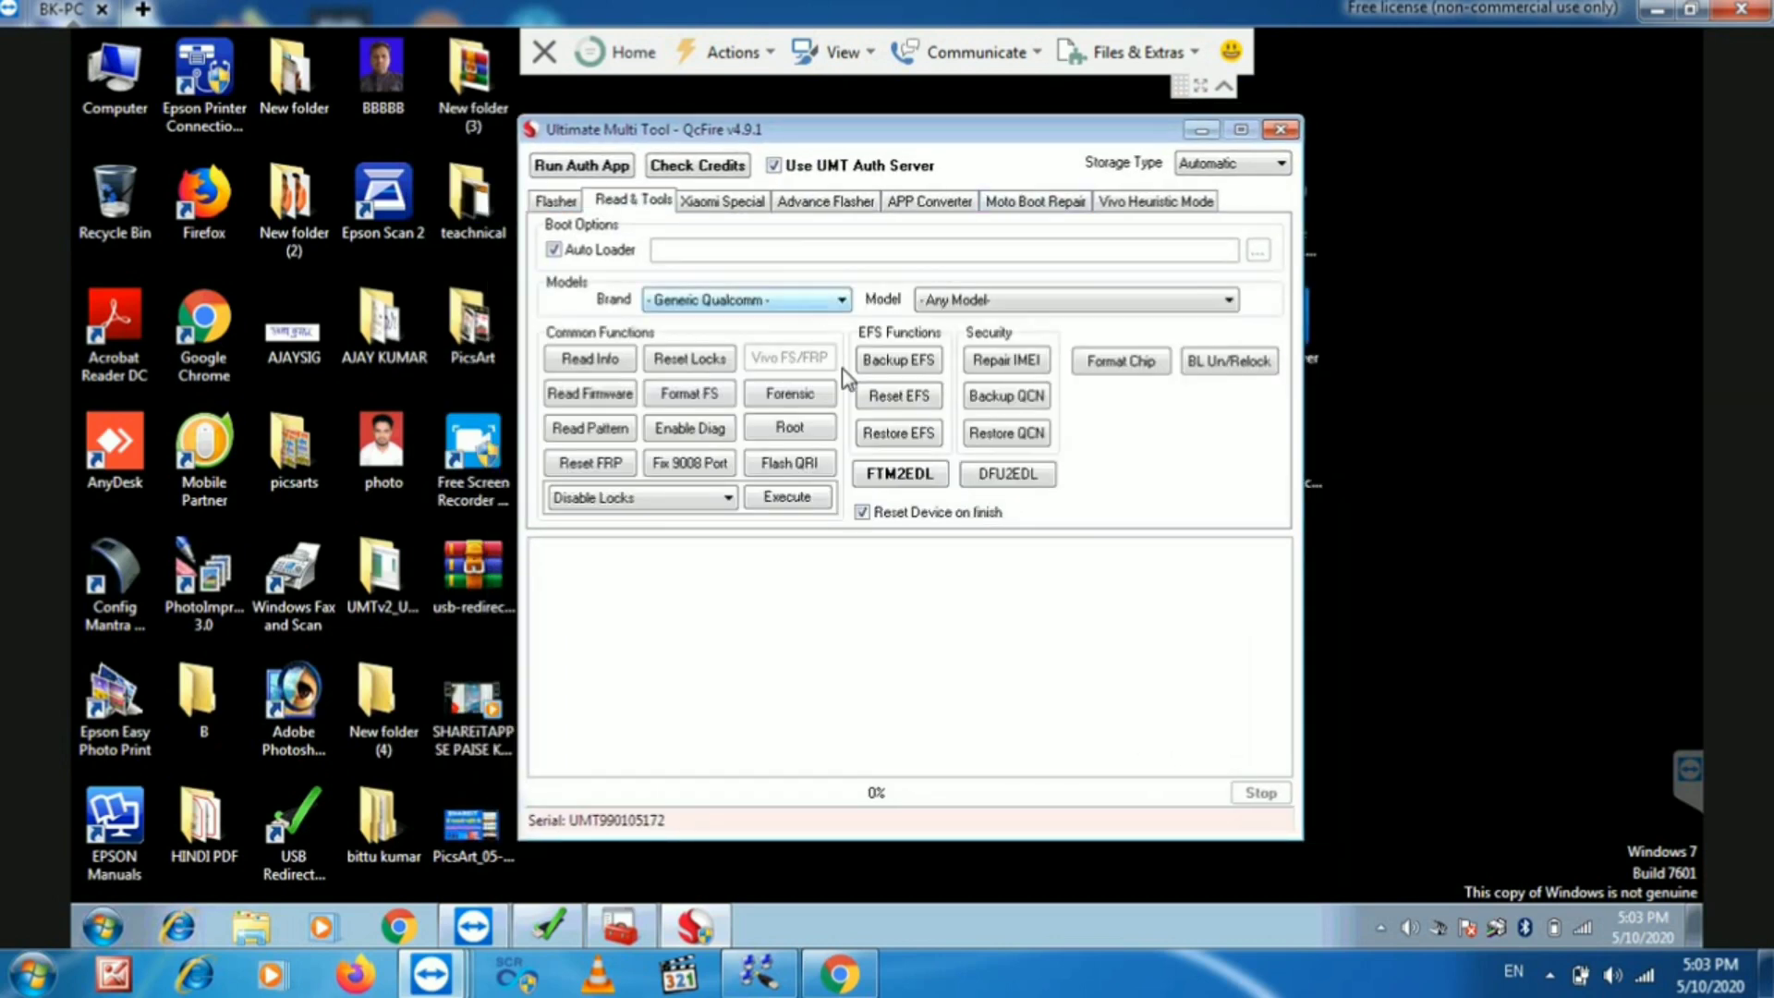
click(724, 199)
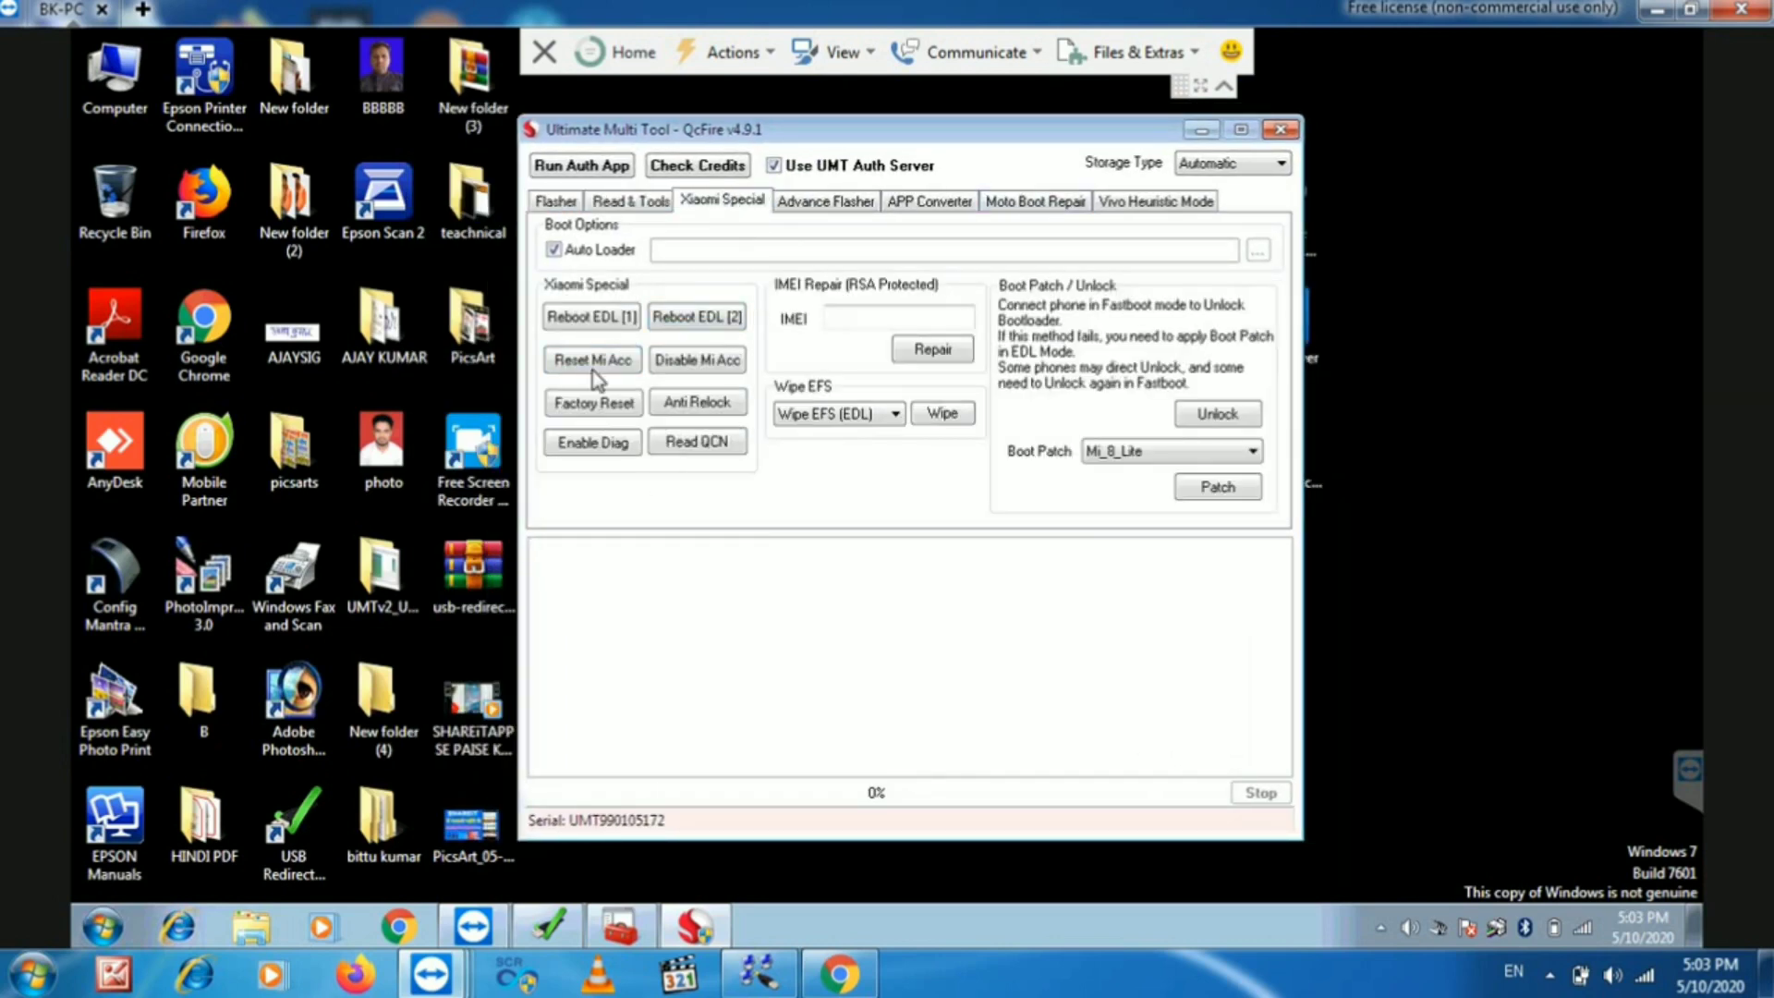
click(826, 200)
click(722, 200)
click(557, 201)
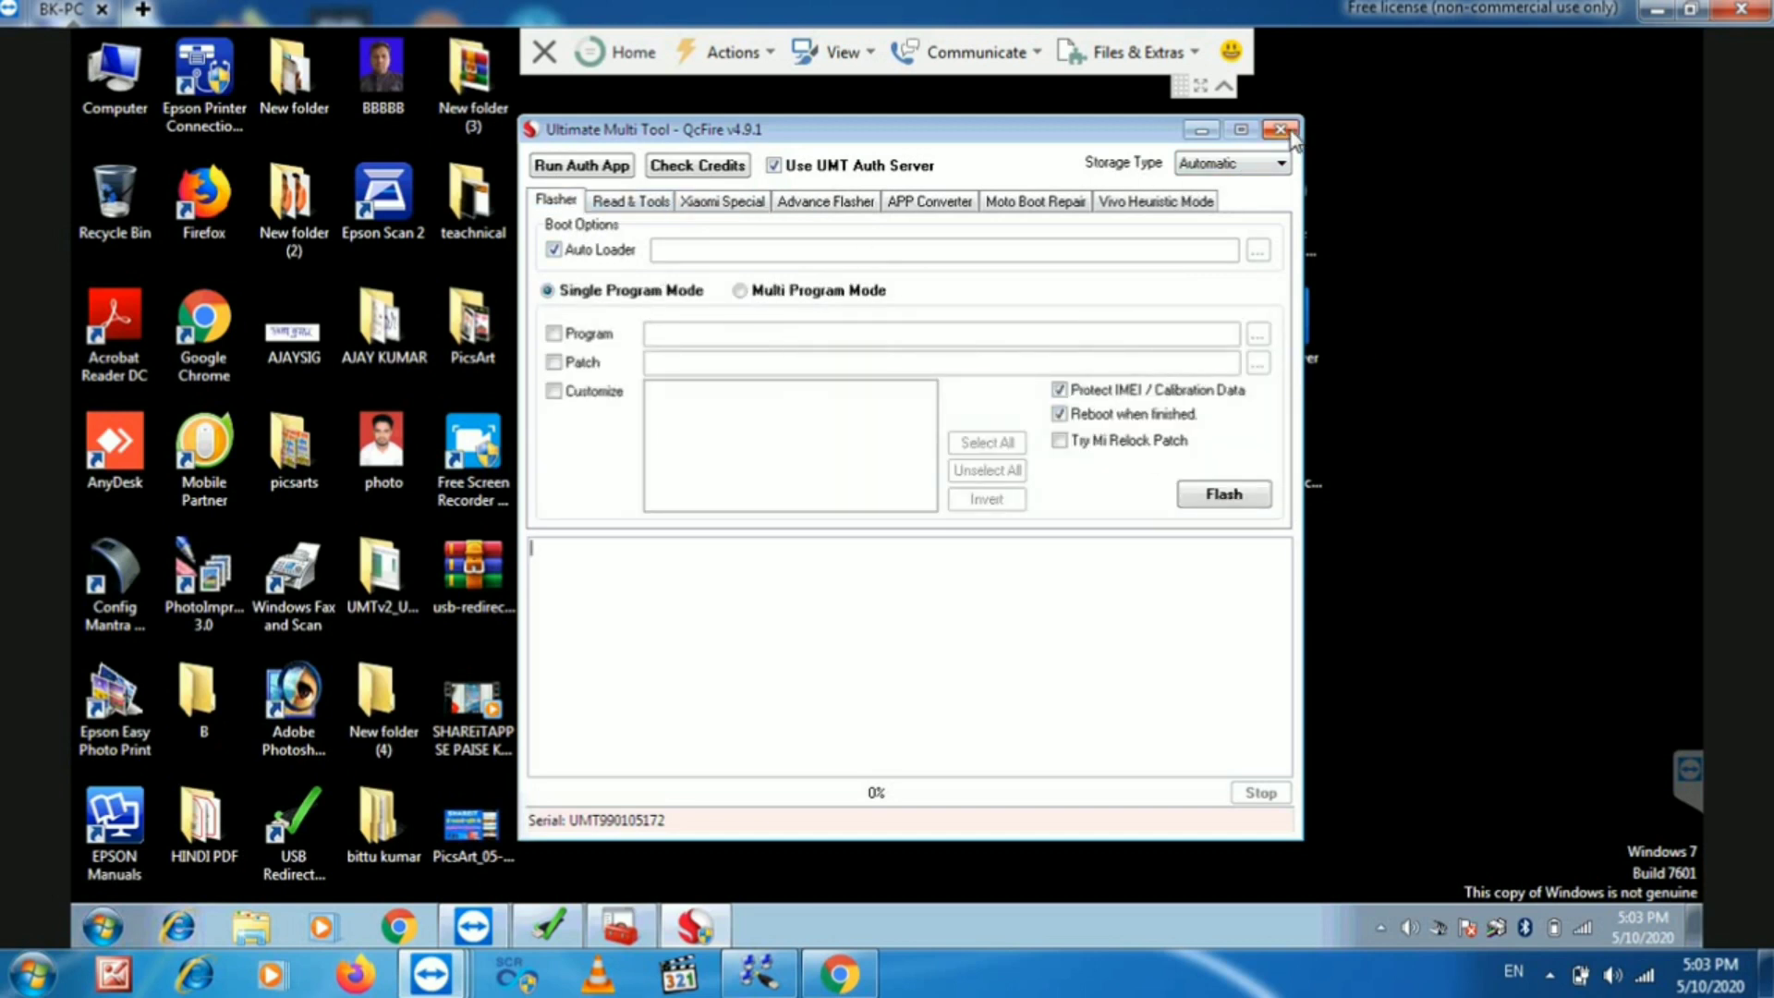
click(1550, 974)
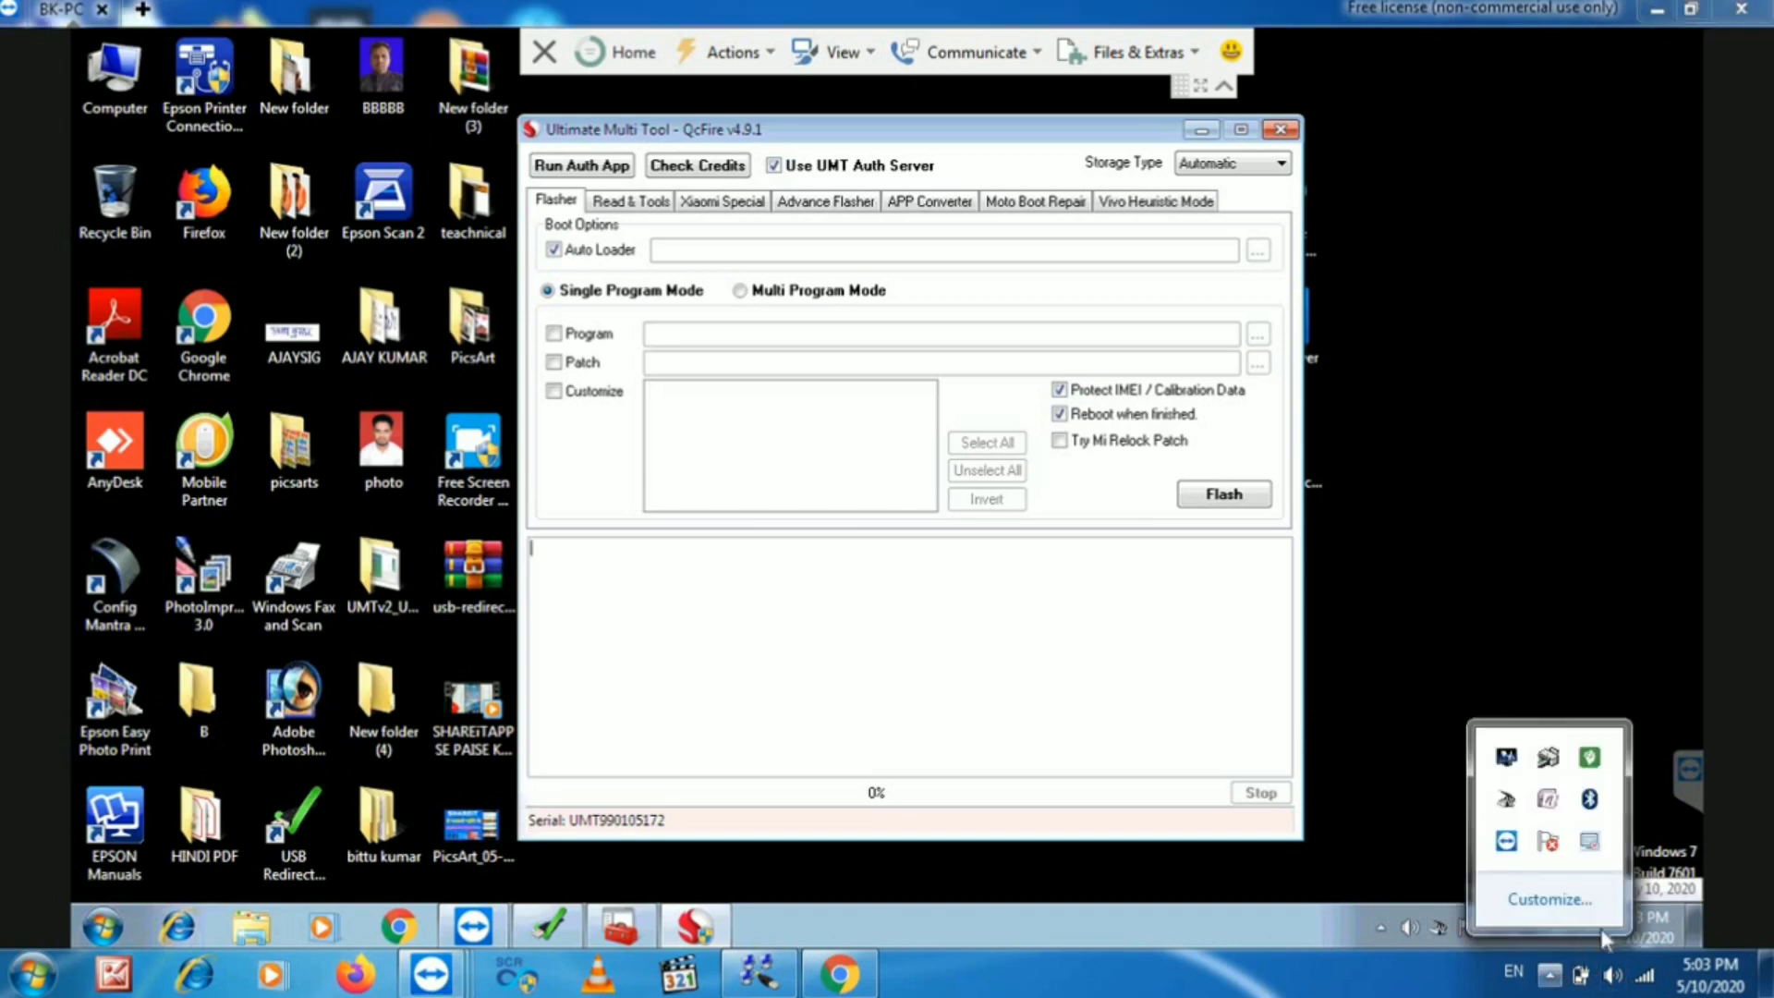
right_click(1588, 844)
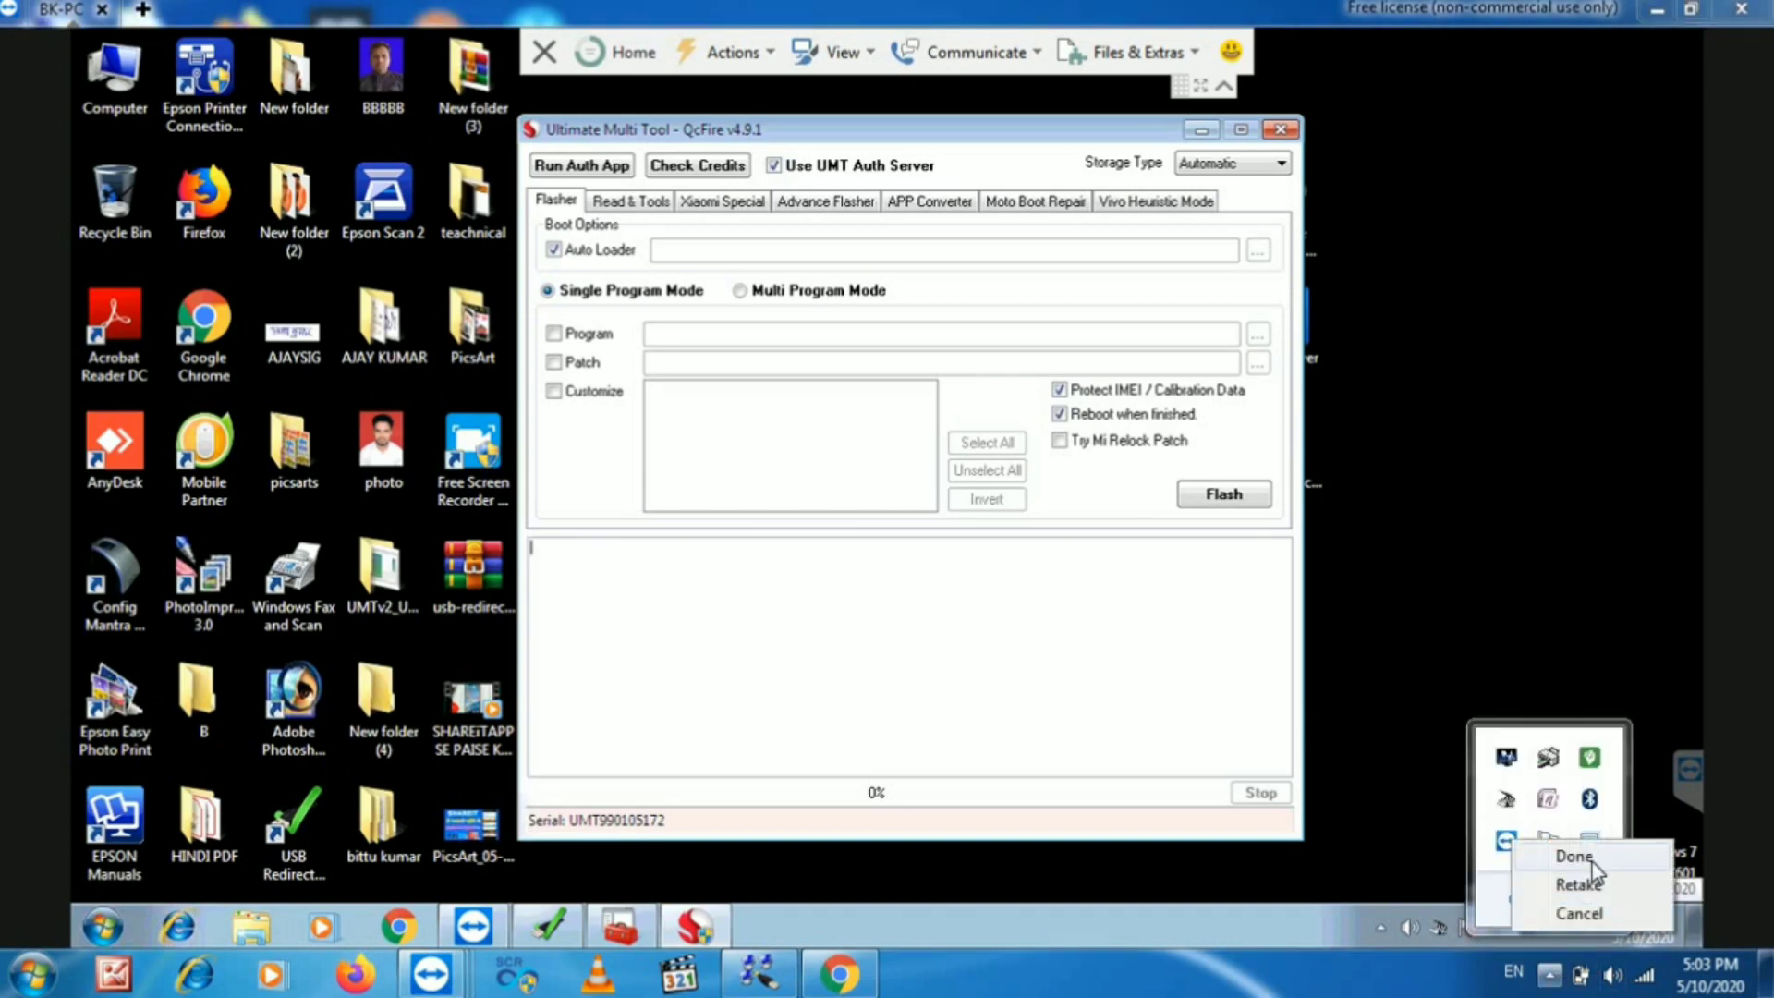